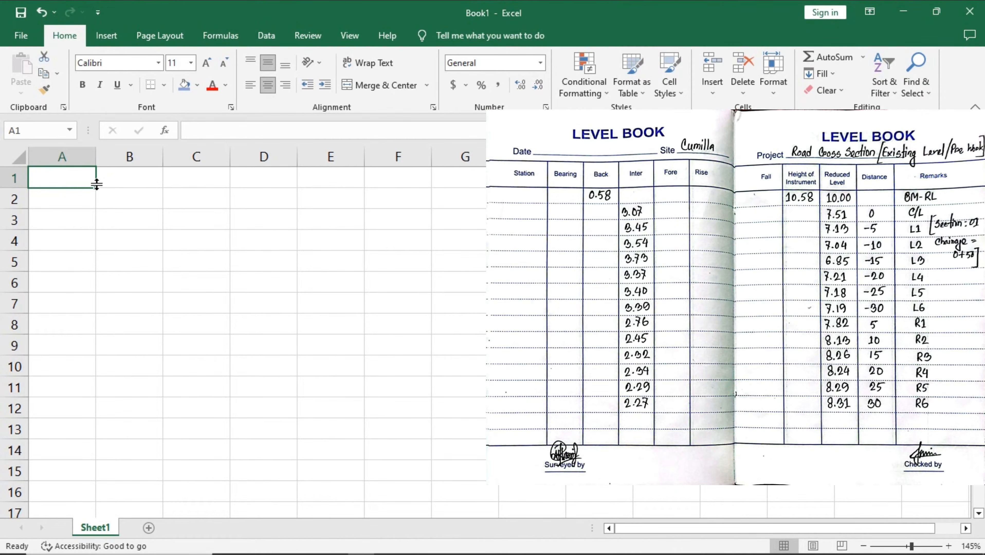
Enter the column headers Chainage, Distance and RL in cells A1 to C1
{"action": "type", "text": "Chainage"}
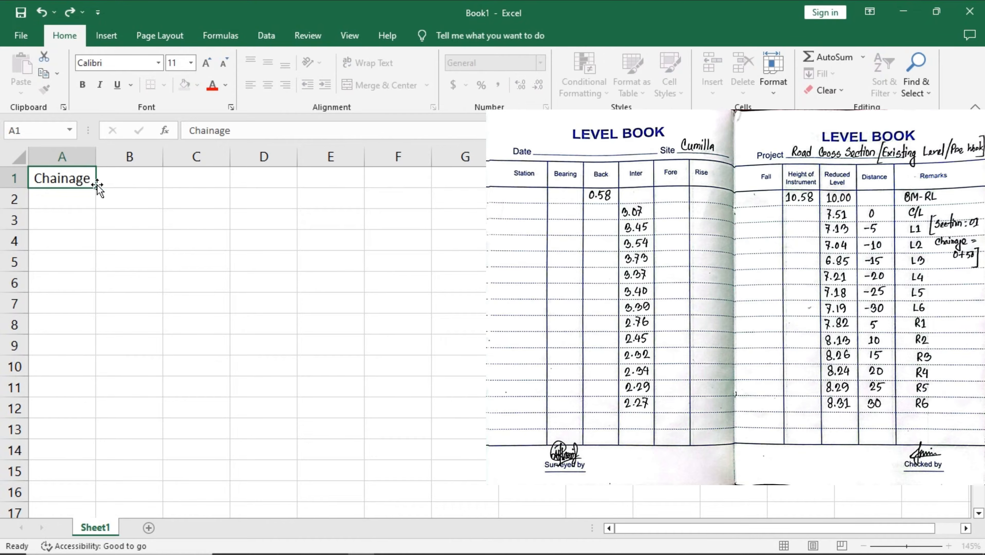
{"action": "key", "text": "Tab"}
{"action": "type", "text": "Dis"}
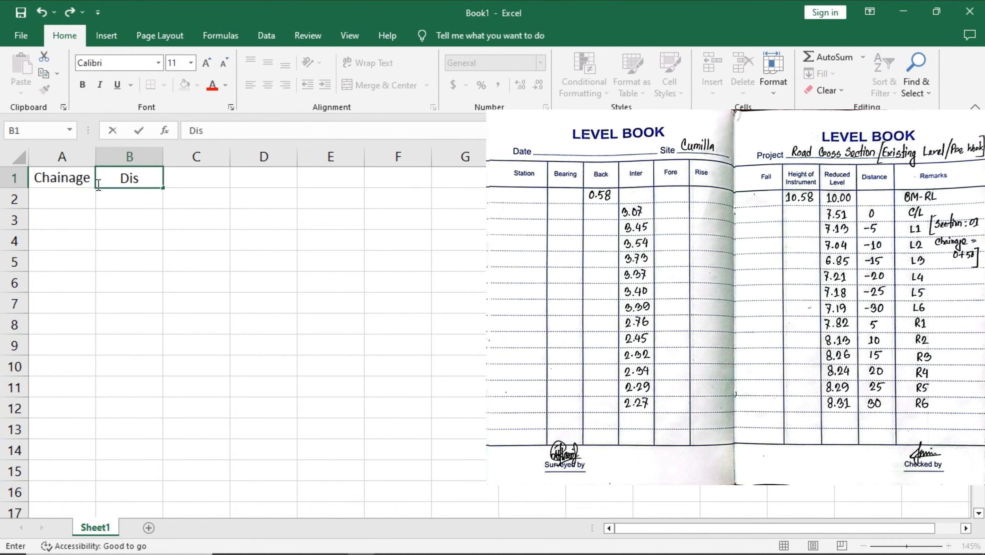
{"action": "type", "text": "tance"}
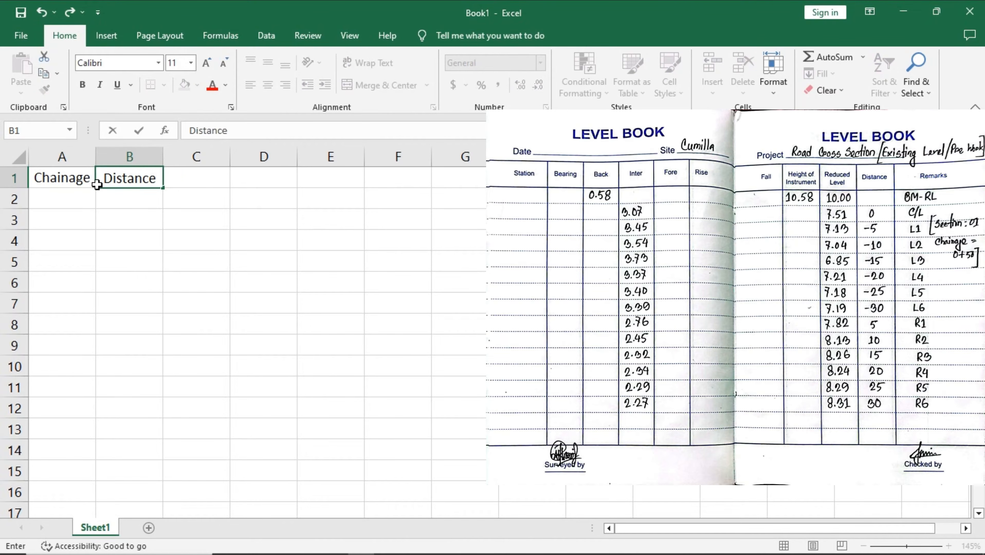
{"action": "key", "text": "Tab"}
{"action": "type", "text": "RL"}
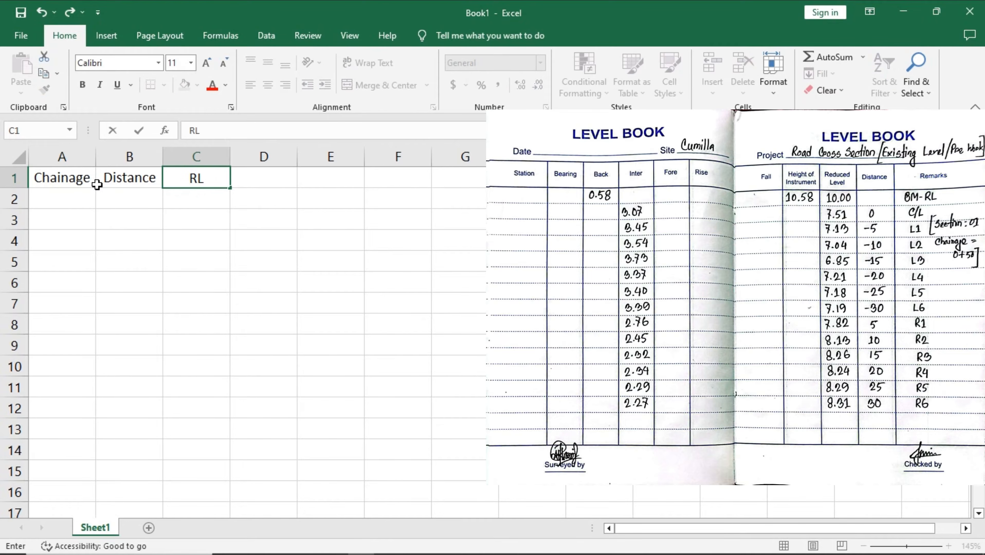
Enter the chainage value 0+50 in cell A2
{"action": "left_click", "coordinate": [75, 197]}
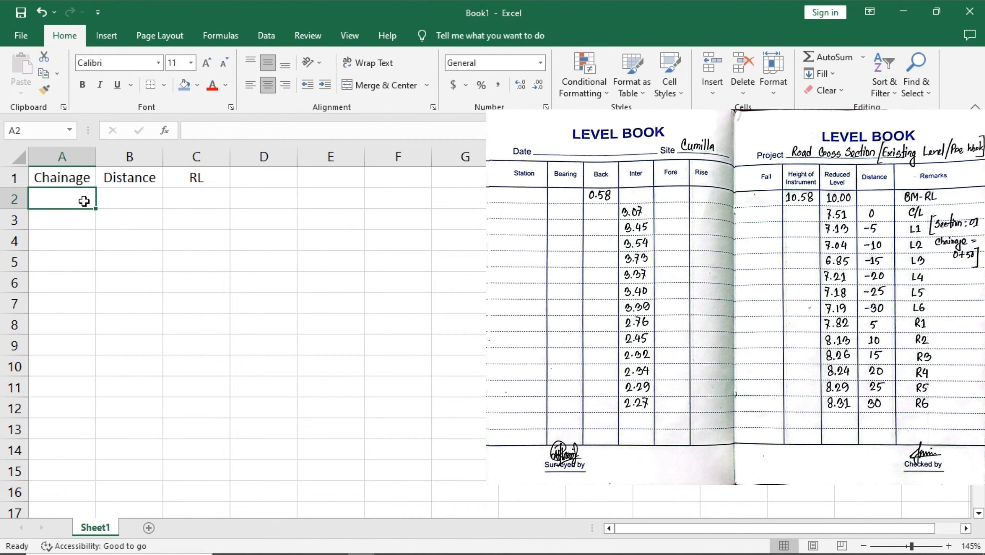
{"action": "type", "text": "0+"}
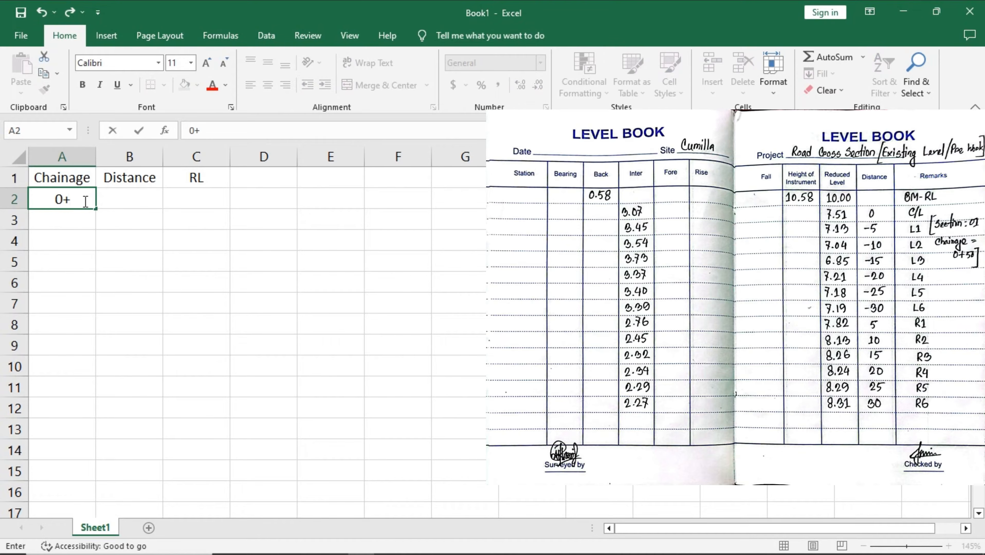
{"action": "type", "text": "50"}
Enter distances 0, -5 and -10 from cell B2 downward, and extend the -5 series to -30 in B8
{"action": "left_click", "coordinate": [127, 201]}
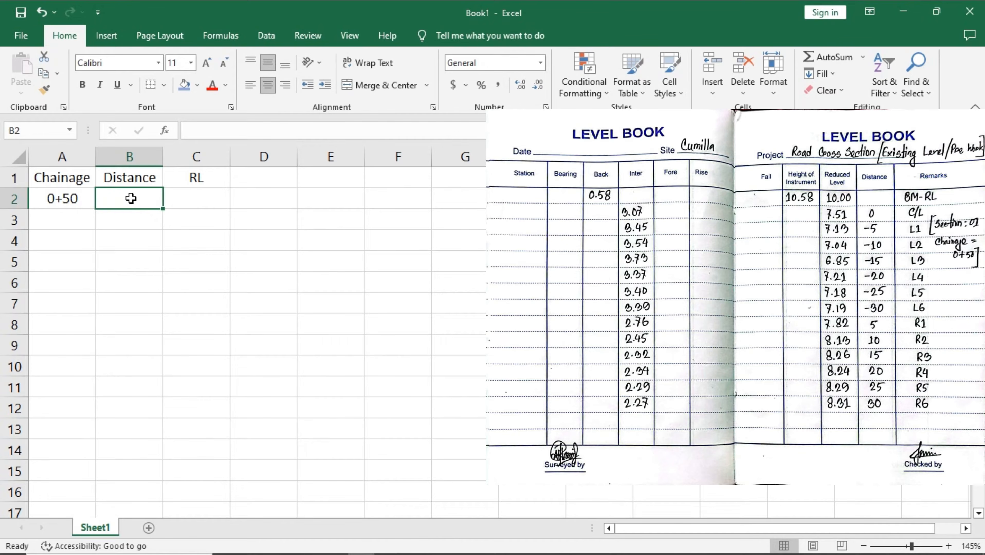
{"action": "type", "text": "0"}
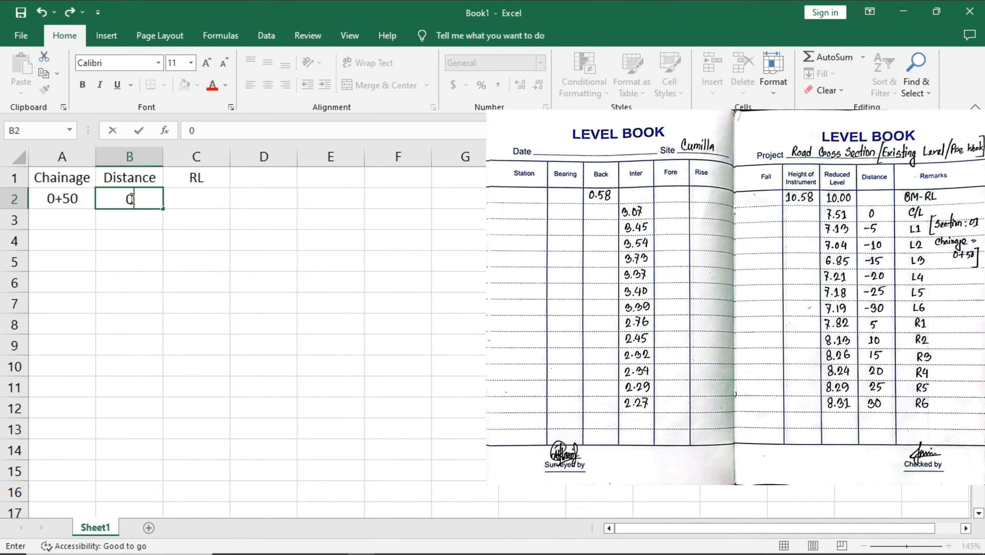
{"action": "key", "text": "Return"}
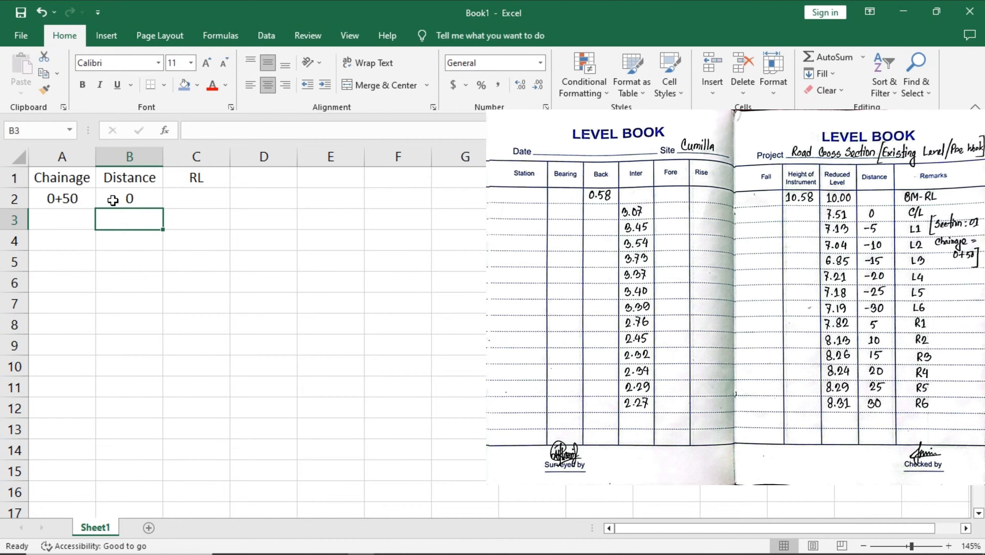
{"action": "type", "text": "-5"}
{"action": "key", "text": "Return"}
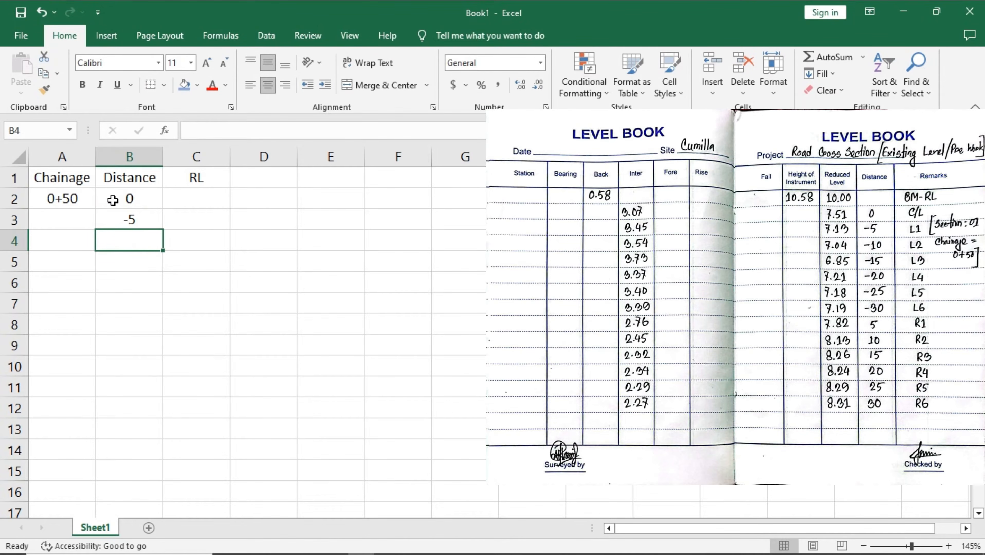
{"action": "type", "text": "-10"}
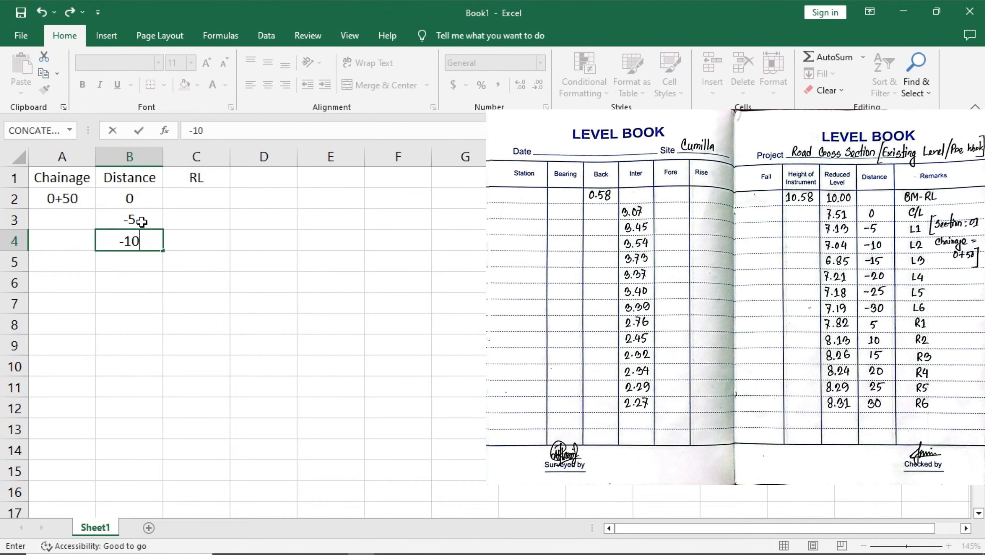
{"action": "left_click_drag", "start_coordinate": [134, 220], "coordinate": [136, 241]}
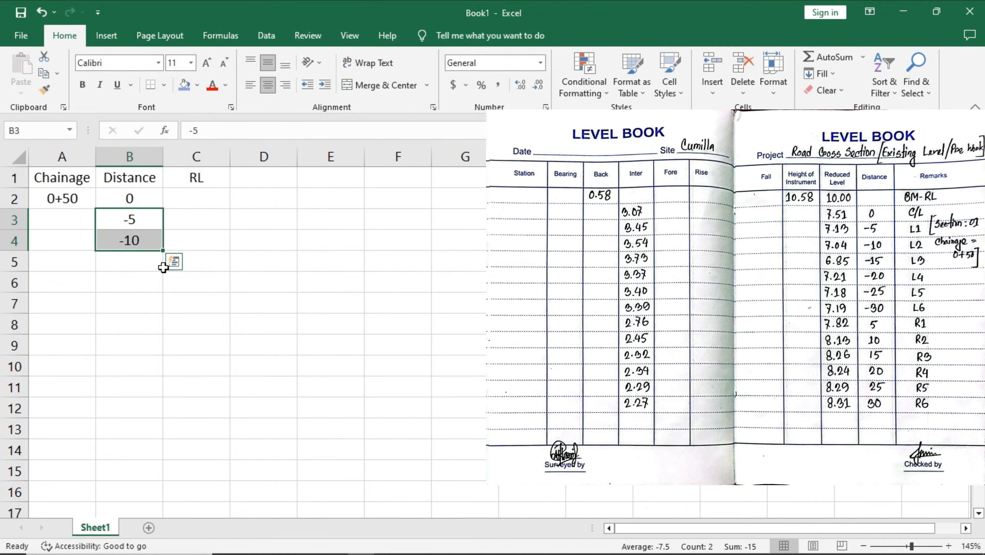
{"action": "left_click_drag", "start_coordinate": [163, 250], "coordinate": [156, 334]}
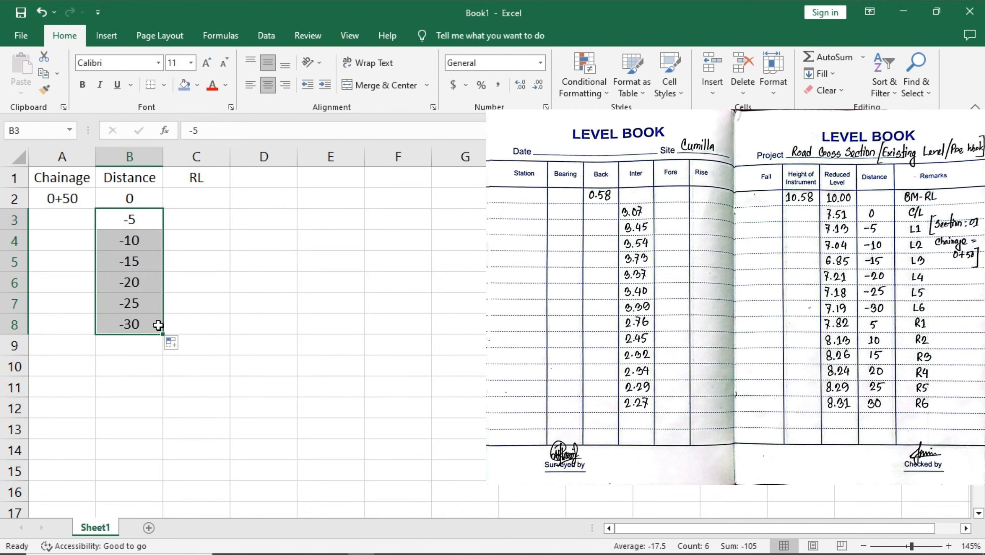
Enter distances 5 and 10 in cells B9 and B10, and extend the series to 30 in B14
{"action": "left_click", "coordinate": [145, 349]}
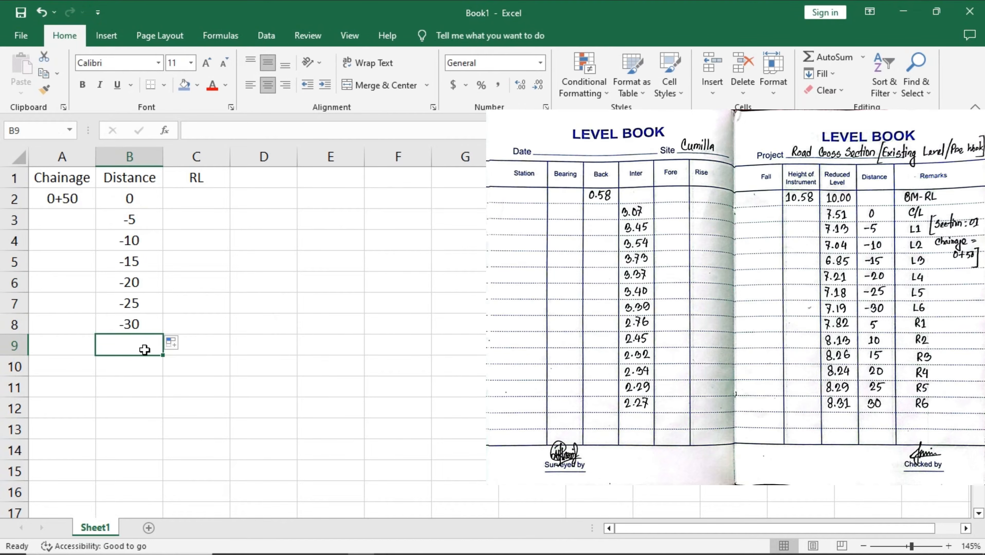
{"action": "type", "text": "5"}
{"action": "key", "text": "Return"}
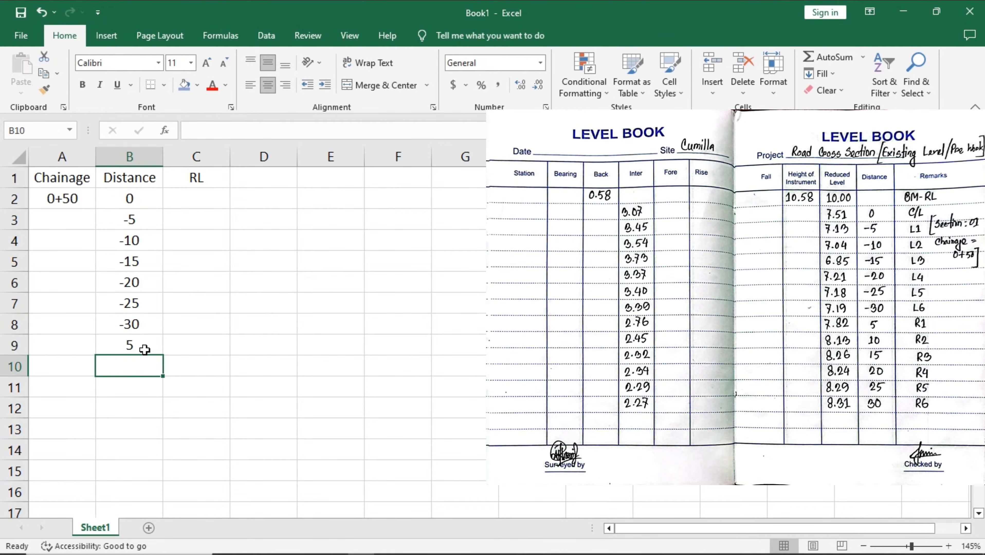
{"action": "type", "text": "10"}
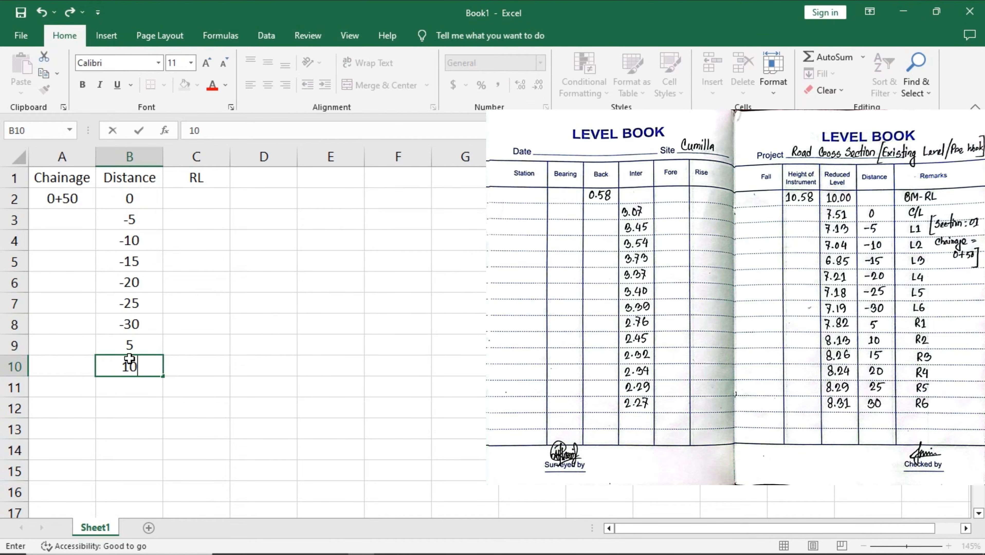
{"action": "left_click_drag", "start_coordinate": [132, 345], "coordinate": [159, 454]}
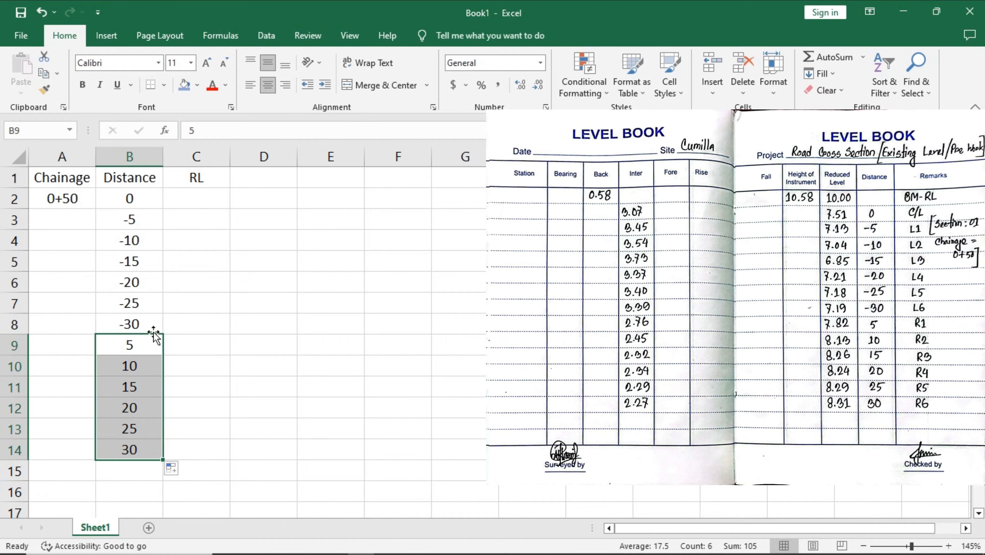
{"action": "left_click", "coordinate": [184, 325]}
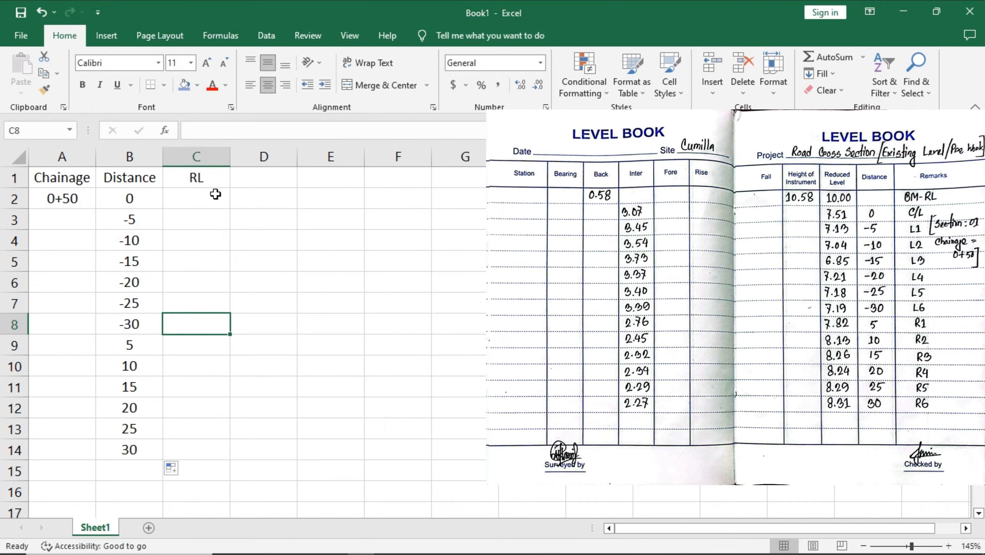
Label D2 as C/L, enter L1 in D3 and fill the labels down to L6 in D8
{"action": "left_click", "coordinate": [189, 198]}
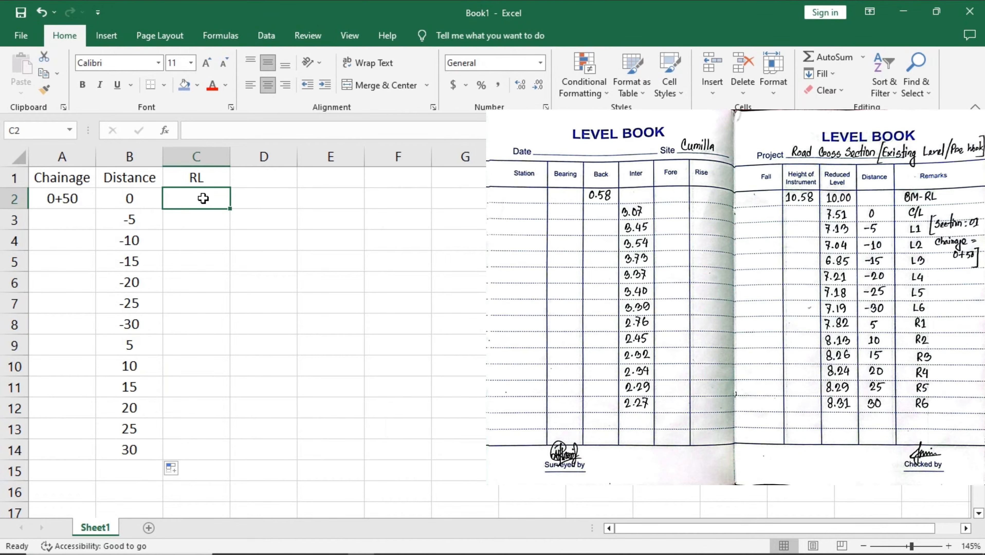
{"action": "left_click", "coordinate": [257, 197]}
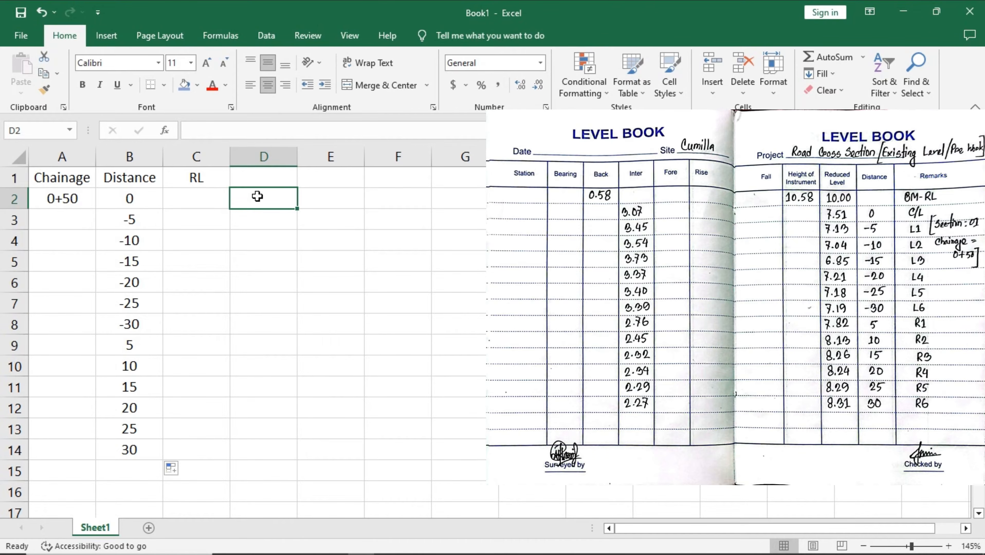
{"action": "type", "text": "C"}
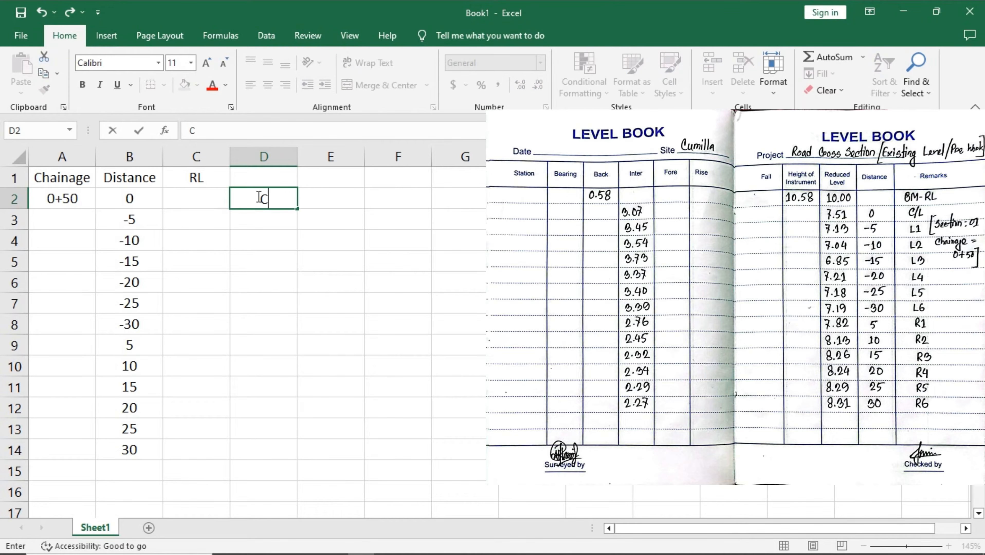
{"action": "type", "text": "/L"}
{"action": "left_click", "coordinate": [250, 218]}
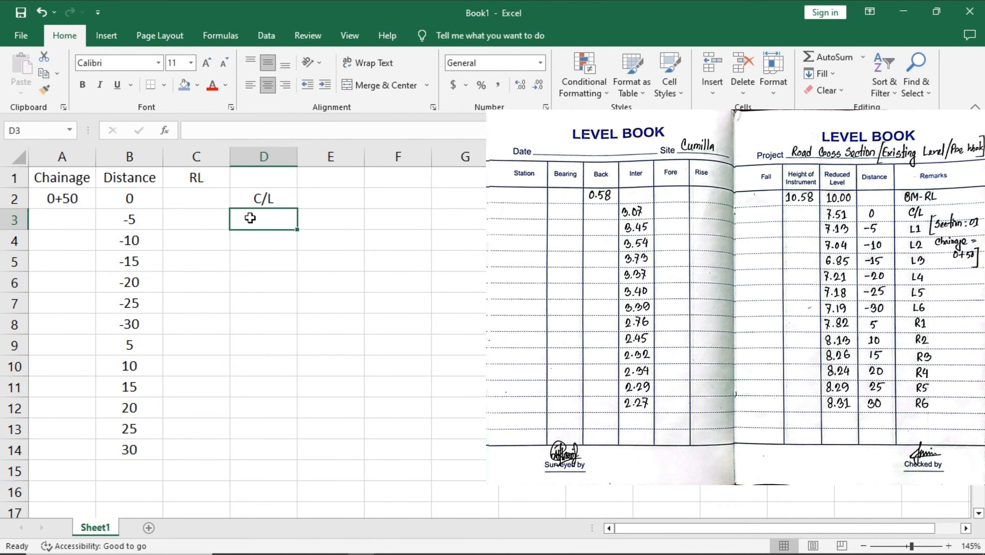
{"action": "type", "text": "R"}
{"action": "key", "text": "BackSpace"}
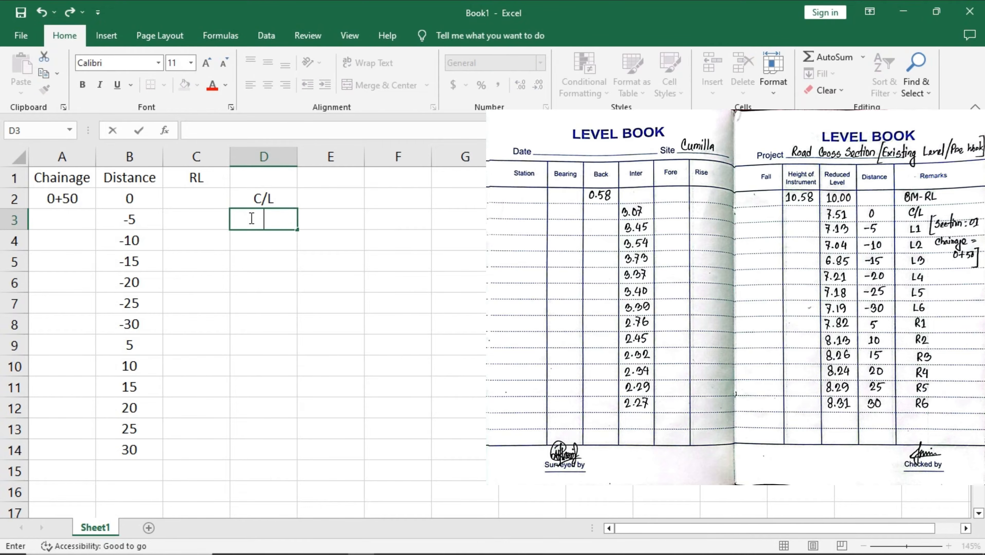
{"action": "type", "text": "L1"}
{"action": "left_click_drag", "start_coordinate": [296, 230], "coordinate": [282, 335]}
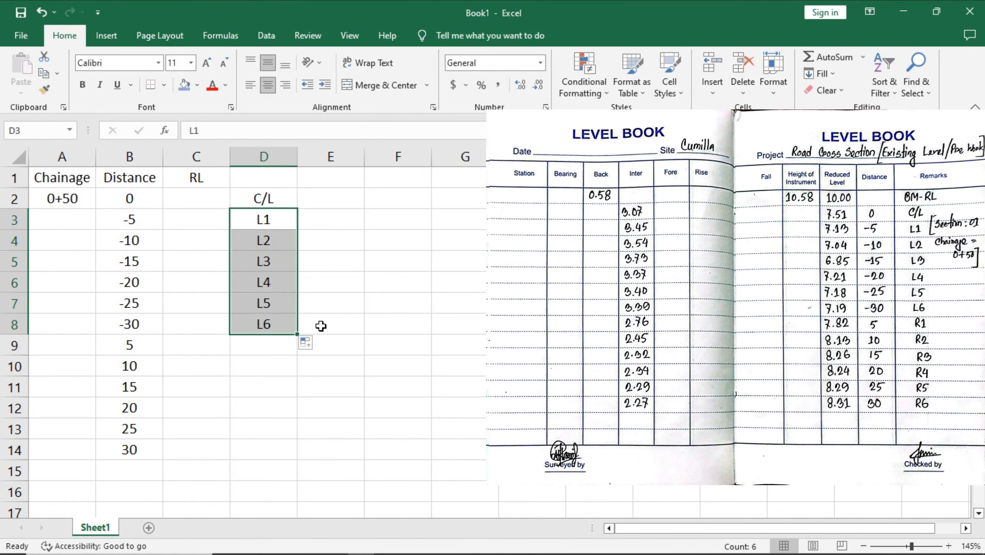
Enter R1 in cell D9 and fill the right-side labels down to R6 in D14
{"action": "left_click", "coordinate": [280, 345]}
{"action": "type", "text": "R1"}
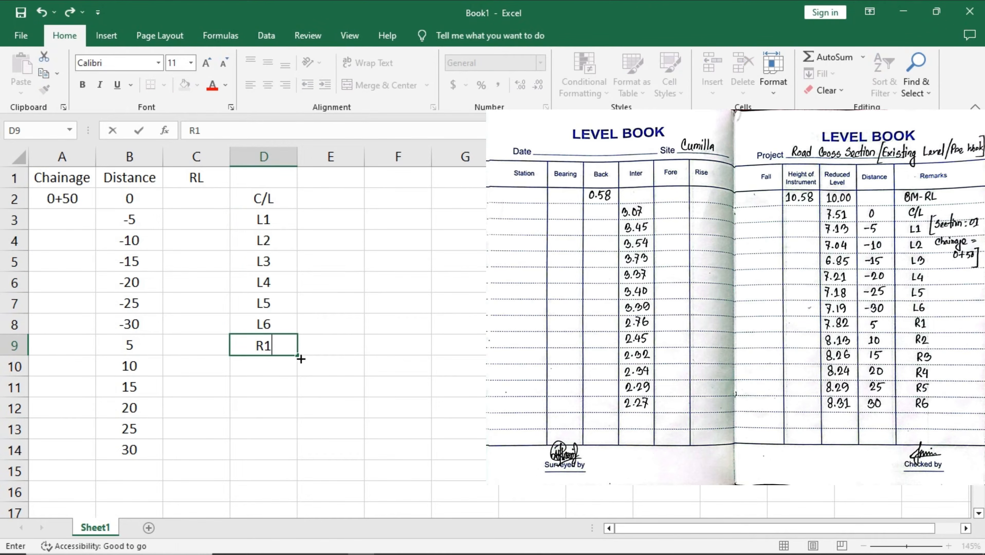
{"action": "left_click_drag", "start_coordinate": [296, 355], "coordinate": [288, 458]}
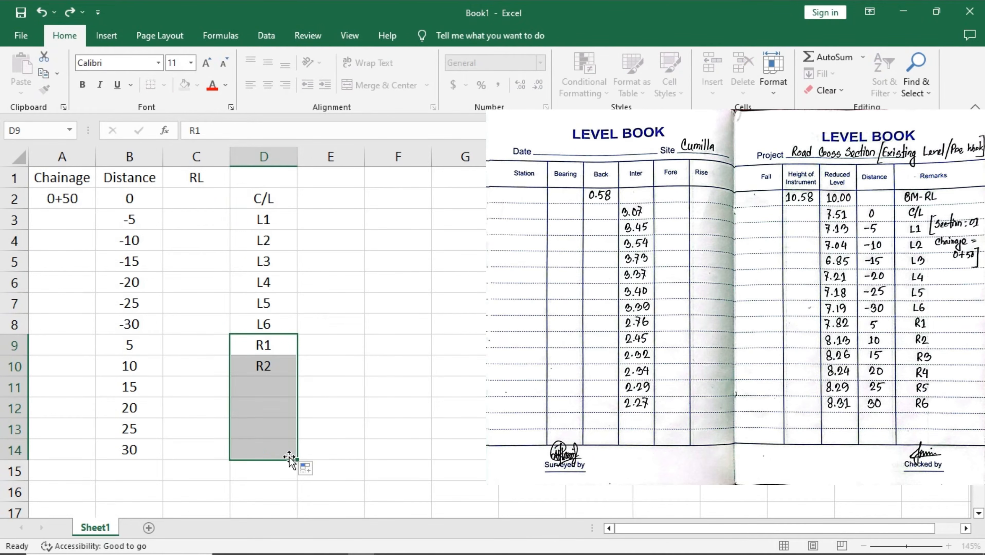
{"action": "left_click", "coordinate": [372, 343]}
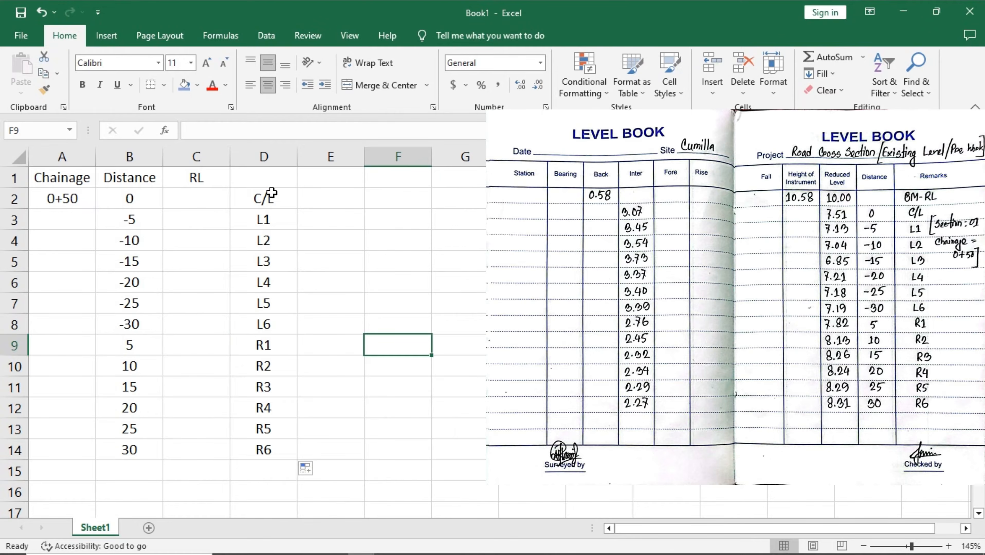
{"action": "left_click_drag", "start_coordinate": [277, 204], "coordinate": [259, 448]}
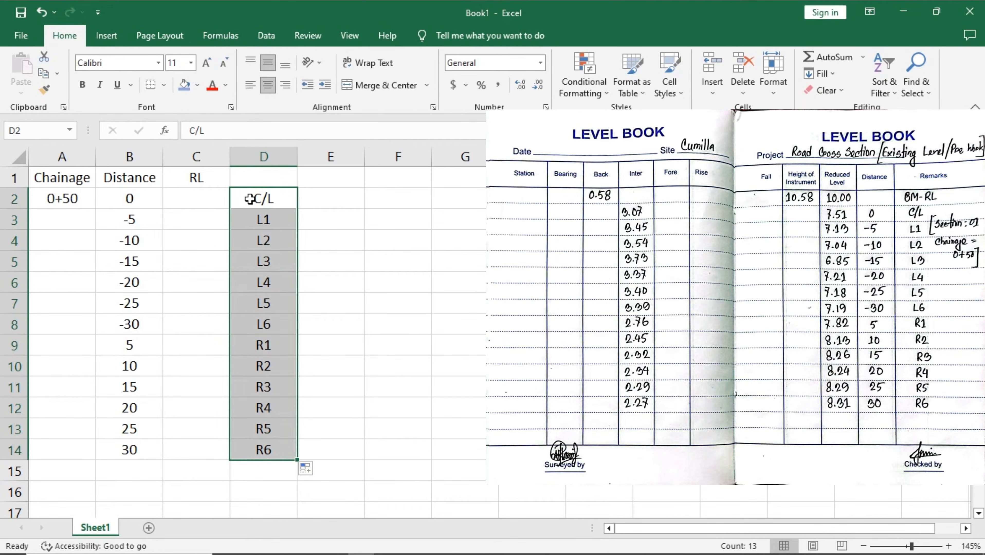
{"action": "left_click", "coordinate": [249, 198]}
Enter the RL values 7.51, 7.13, 7.04 and 6.85 for C/L through L3 in cells C2 to C5
{"action": "left_click", "coordinate": [188, 198]}
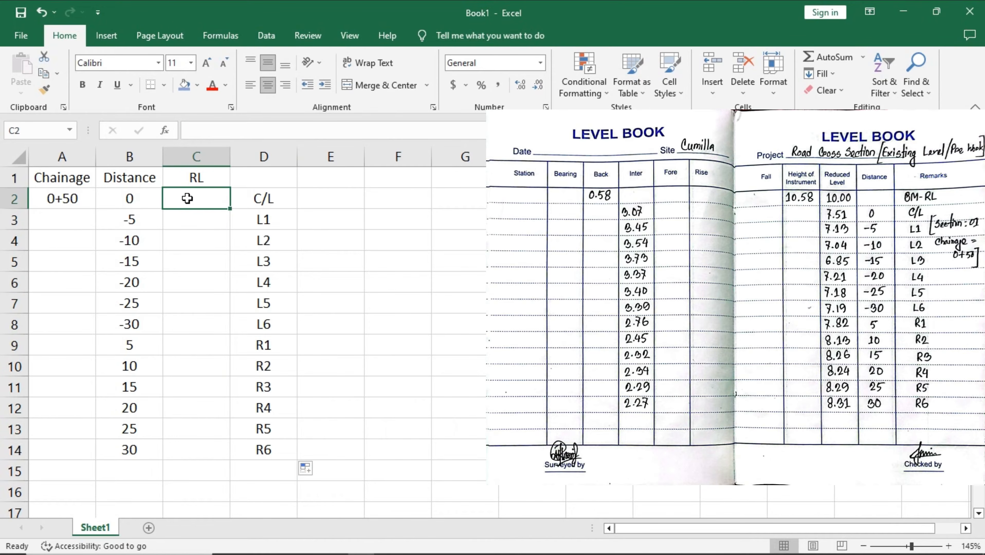
{"action": "type", "text": "7.5"}
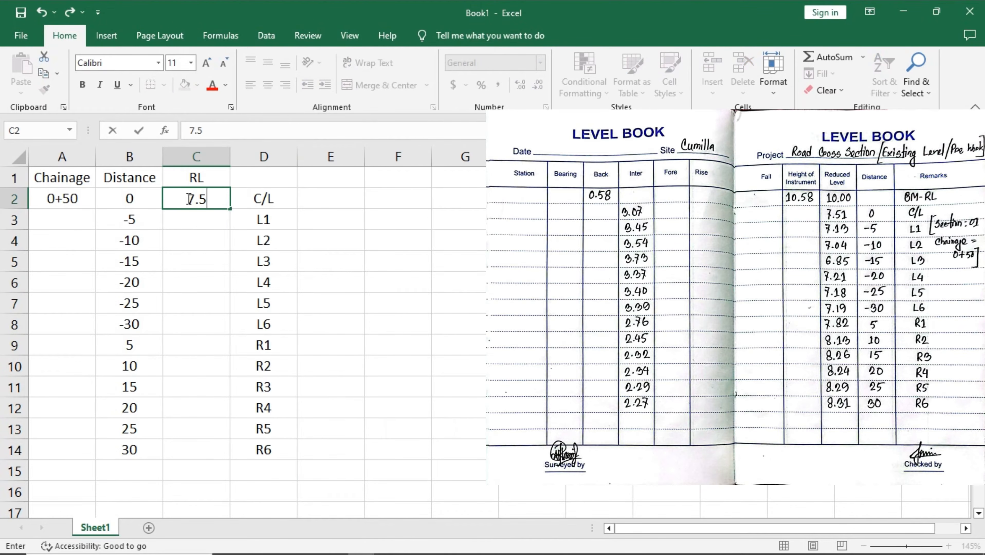
{"action": "type", "text": "1"}
{"action": "key", "text": "Return"}
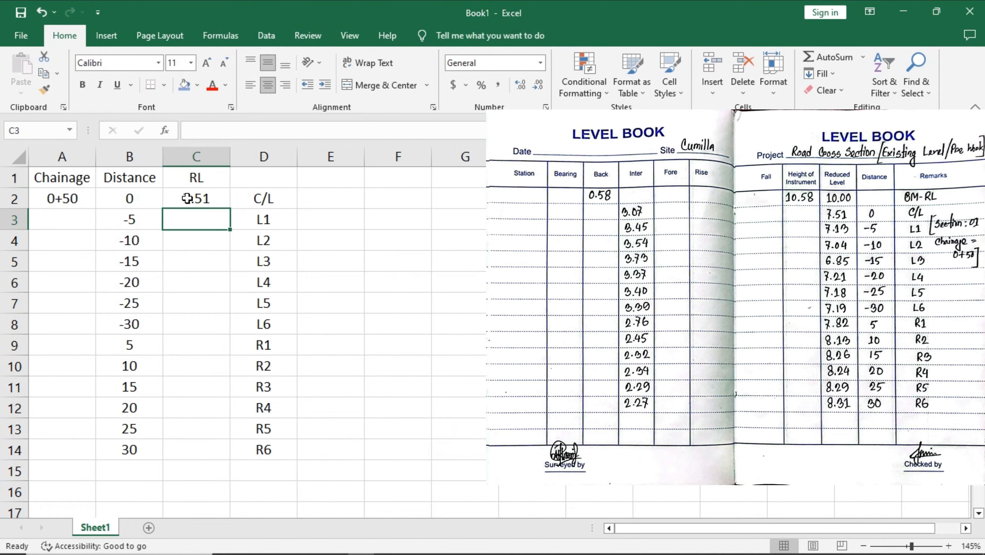
{"action": "type", "text": "7.13"}
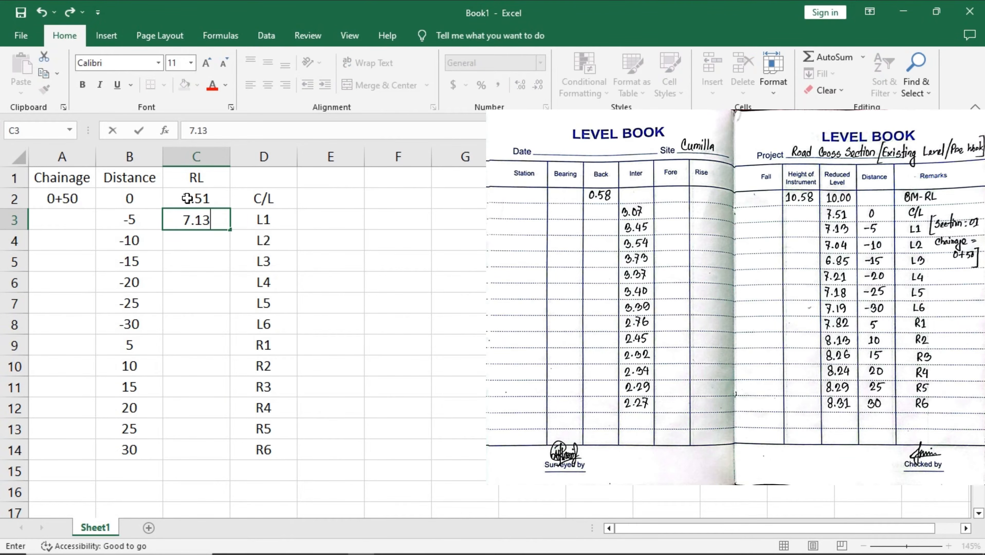
{"action": "key", "text": "Return"}
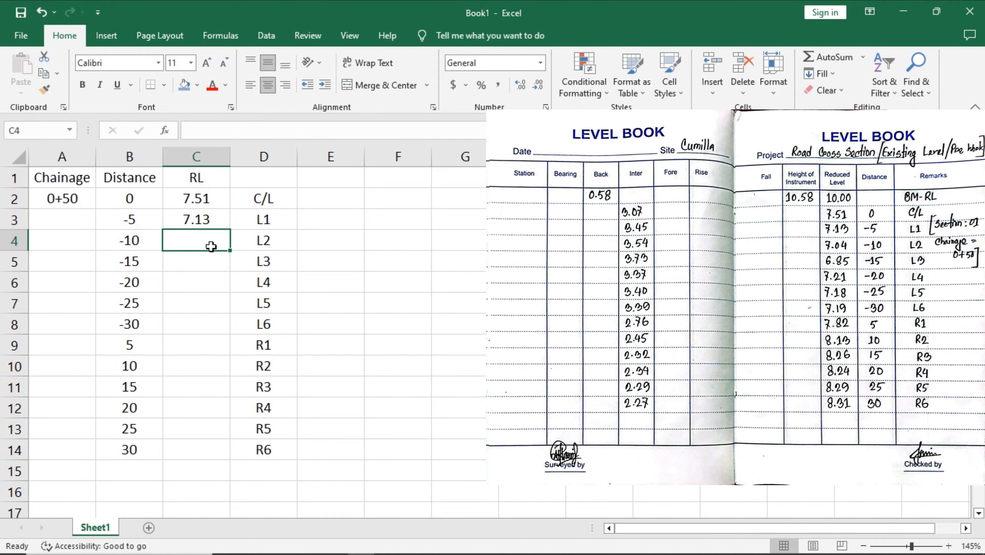
{"action": "type", "text": "7.04"}
{"action": "key", "text": "Return"}
{"action": "type", "text": "6.85"}
{"action": "key", "text": "Return"}
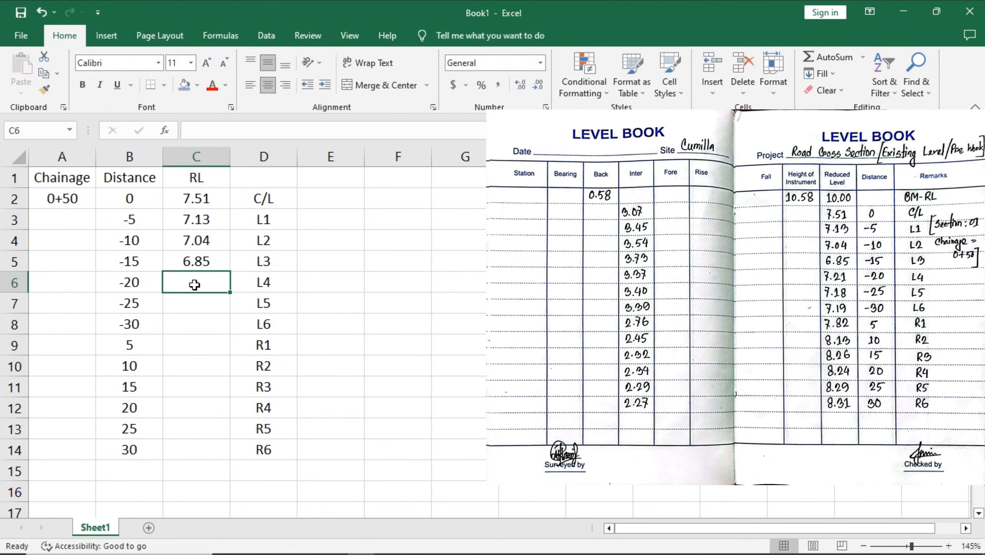
Enter the RL values 7.21, 7.18 and 7.19 for L4 through L6 in cells C6 to C8
{"action": "type", "text": "7.21"}
{"action": "key", "text": "Return"}
{"action": "type", "text": "7.18"}
{"action": "key", "text": "Return"}
{"action": "type", "text": "7.19"}
{"action": "key", "text": "Return"}
Enter the RL values 7.82, 8.13, 8.26, 8.24, 8.29 and 8.31 for R1 through R6 in cells C9 to C14
{"action": "type", "text": "7.81"}
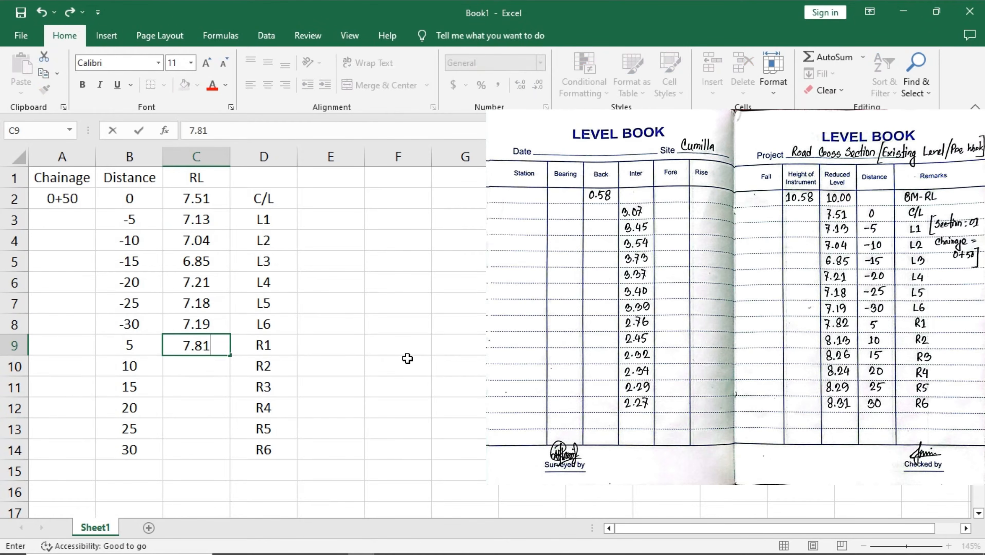
{"action": "key", "text": "BackSpace"}
{"action": "type", "text": "2 8.13 8.26 8.24 8.29 8."}
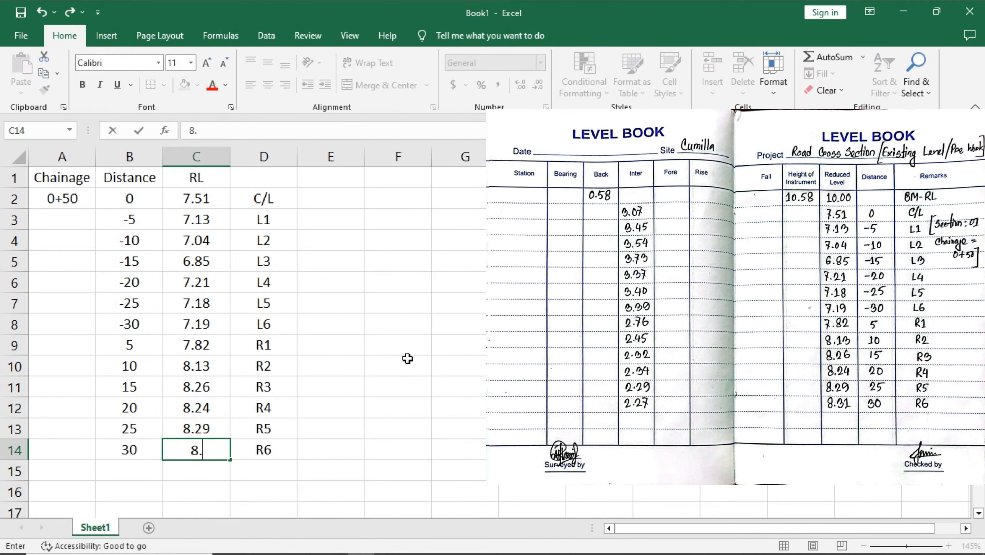
{"action": "type", "text": "31"}
{"action": "key", "text": "Return"}
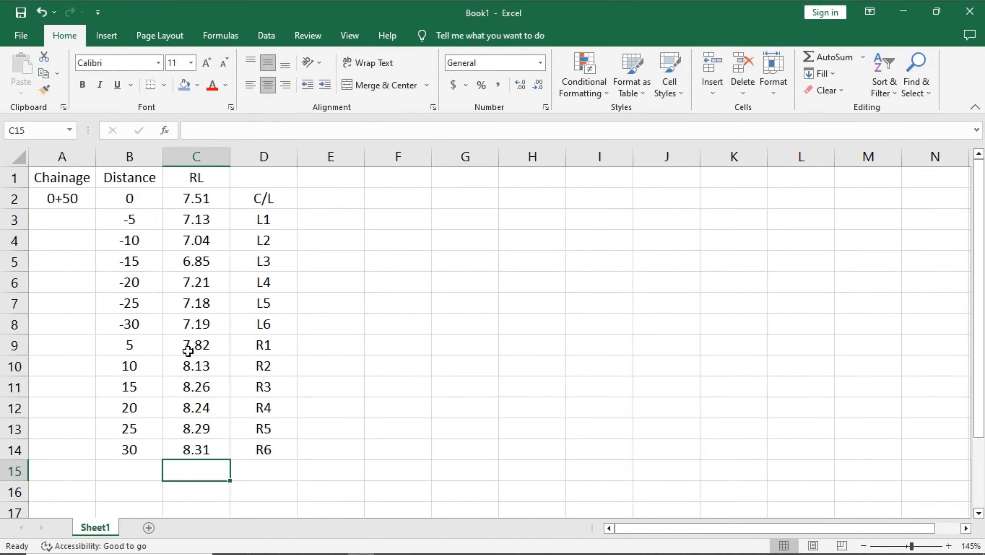
Sort the distance, RL and label data in B2:D14 by distance from smallest to largest
{"action": "left_click_drag", "start_coordinate": [128, 196], "coordinate": [245, 453]}
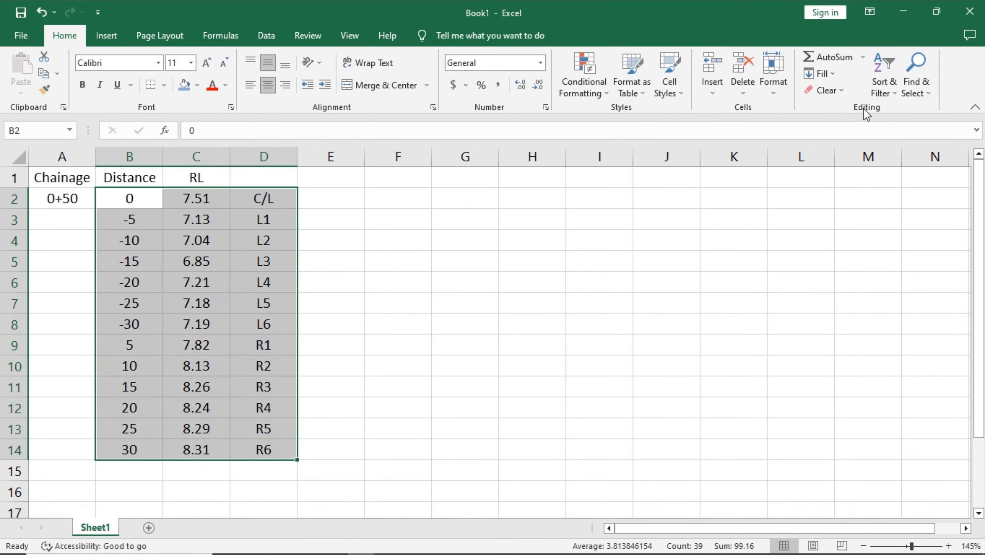
{"action": "left_click", "coordinate": [892, 92]}
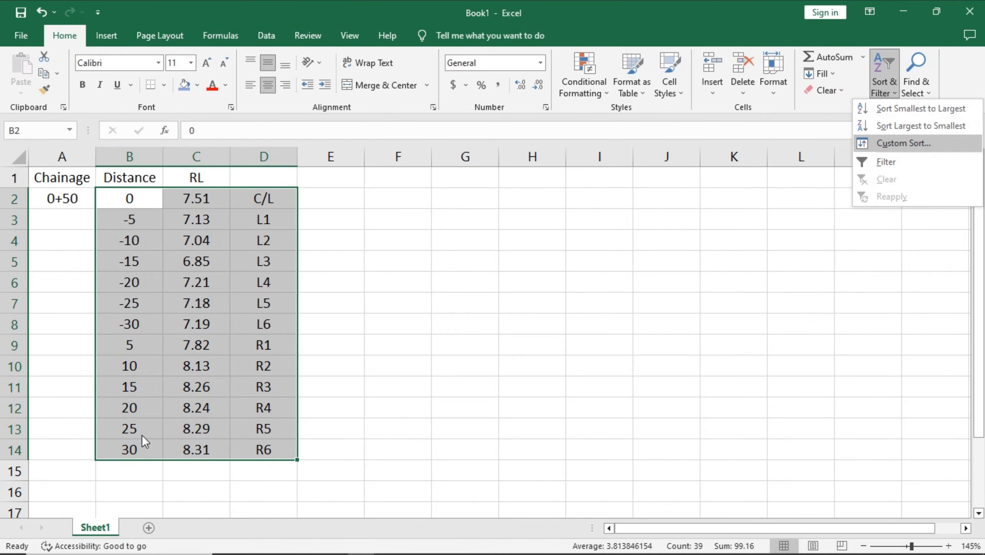
{"action": "left_click", "coordinate": [918, 110]}
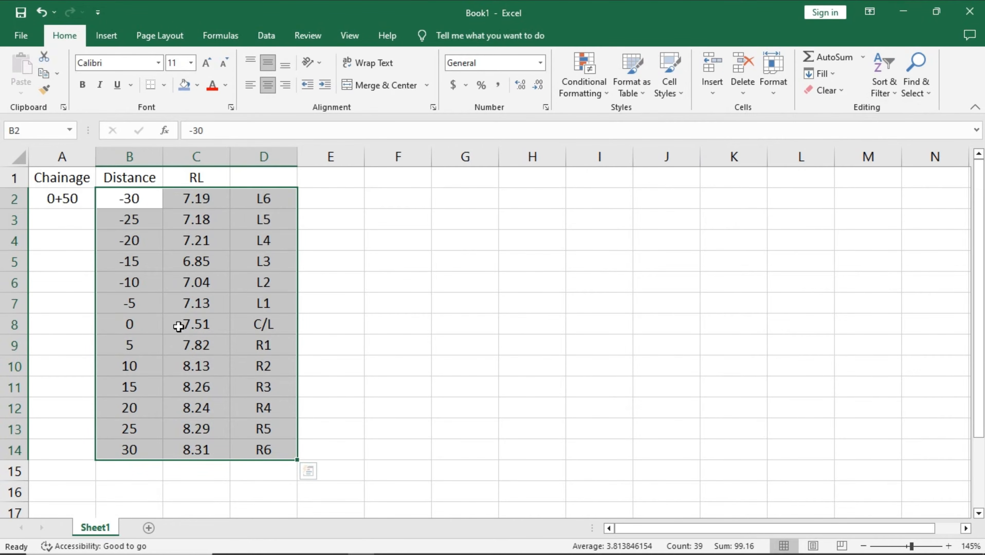
{"action": "left_click", "coordinate": [179, 326]}
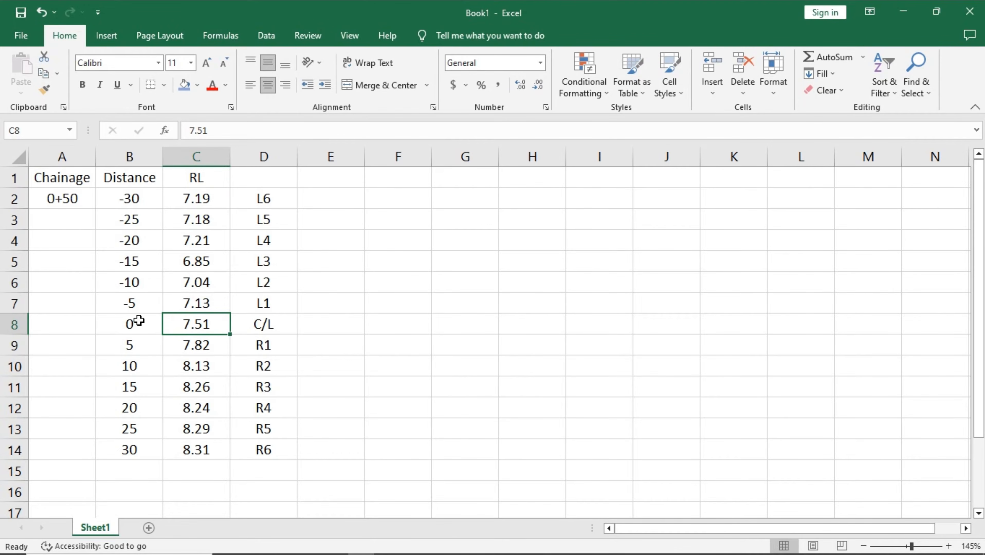
{"action": "left_click", "coordinate": [80, 322]}
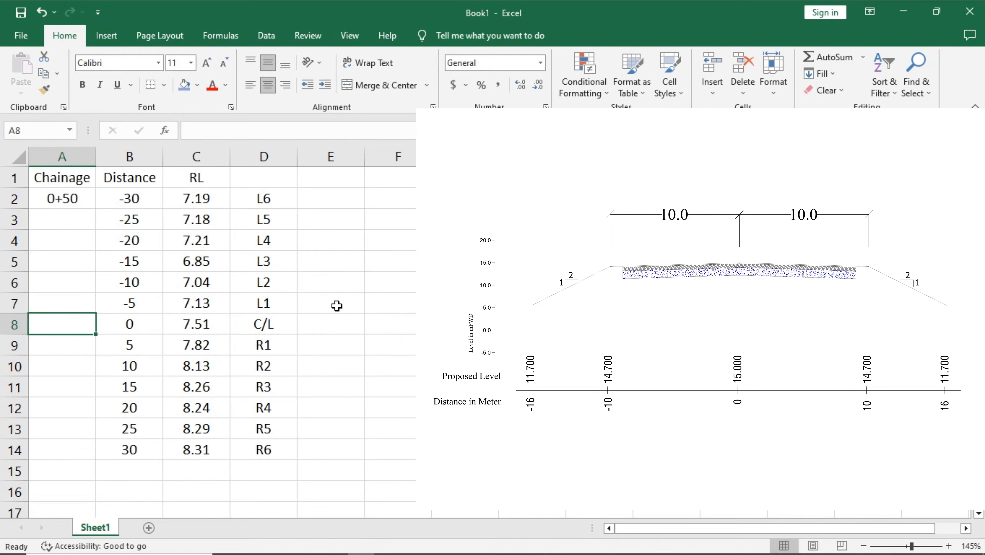
{"action": "scroll", "coordinate": [103, 356], "scroll_direction": "down", "scroll_amount": 2}
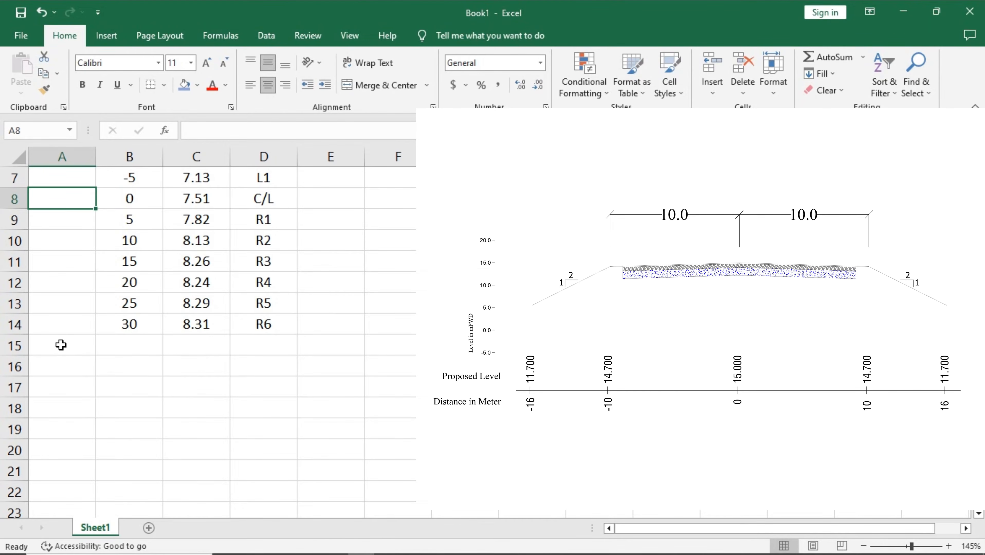
{"action": "scroll", "coordinate": [116, 360], "scroll_direction": "up", "scroll_amount": 2}
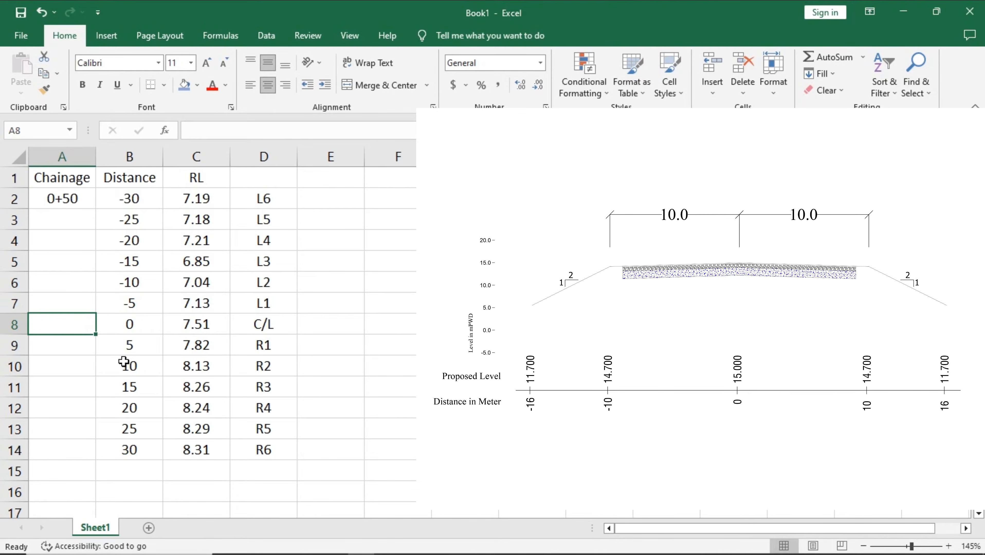
{"action": "left_click_drag", "start_coordinate": [70, 200], "coordinate": [209, 430]}
{"action": "scroll", "coordinate": [121, 451], "scroll_direction": "down", "scroll_amount": 1}
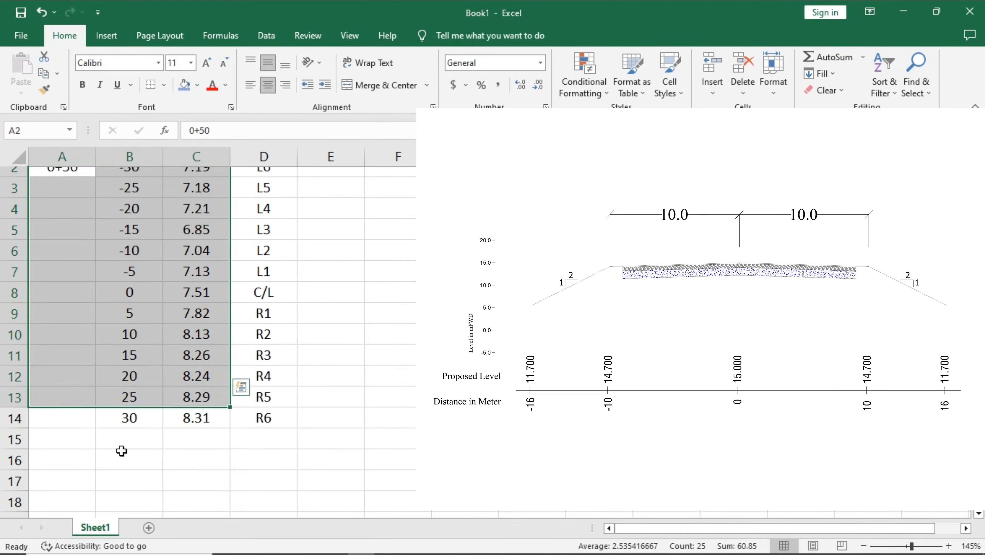
{"action": "scroll", "coordinate": [74, 345], "scroll_direction": "down", "scroll_amount": 2}
{"action": "left_click", "coordinate": [74, 341]}
{"action": "scroll", "coordinate": [68, 336], "scroll_direction": "up", "scroll_amount": 2}
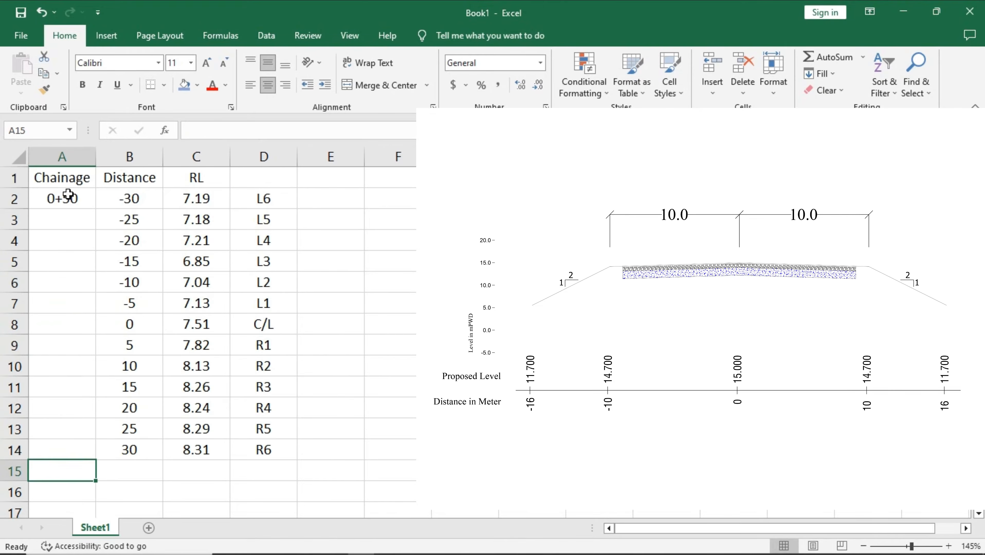
Copy the chainage 0+50 from cell A2 to cell A15, directly below the existing-level data
{"action": "left_click", "coordinate": [69, 195]}
{"action": "key", "text": "ctrl+c"}
{"action": "left_click", "coordinate": [79, 476]}
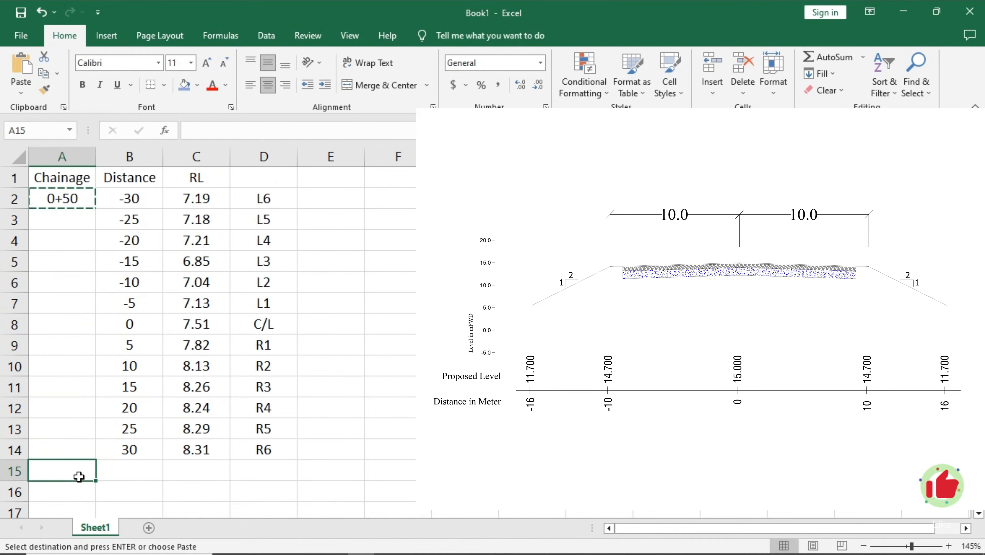
{"action": "key", "text": "ctrl+v"}
Enter the proposed section's distances -16, -10, 0, 10 and 16 in cells B15 to B19
{"action": "scroll", "coordinate": [117, 408], "scroll_direction": "down", "scroll_amount": 2}
{"action": "left_click", "coordinate": [143, 338]}
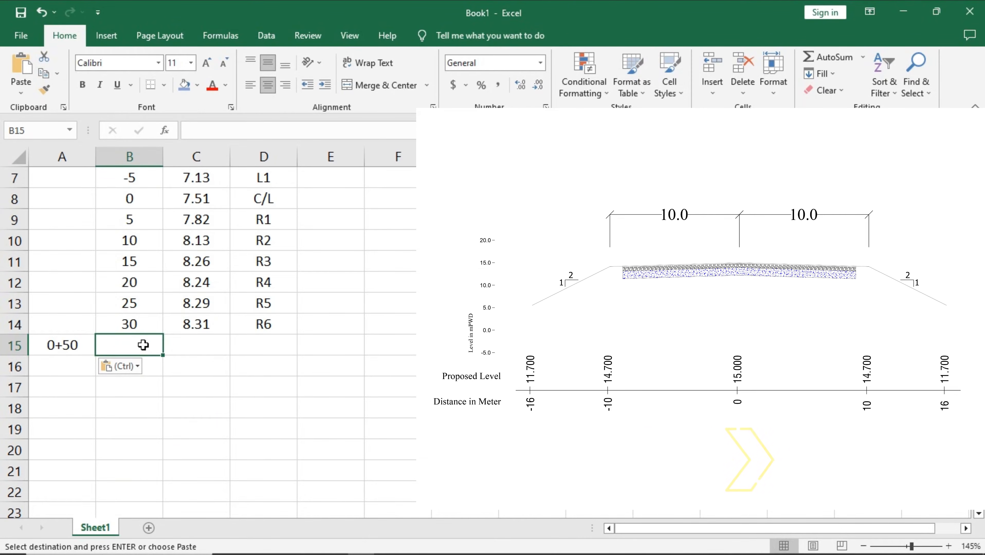
{"action": "type", "text": "-"}
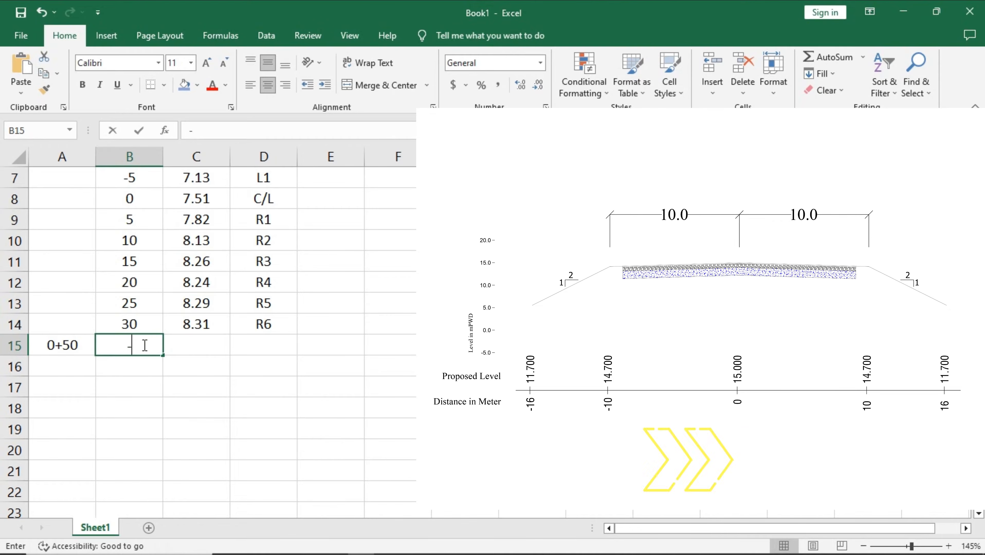
{"action": "type", "text": "16"}
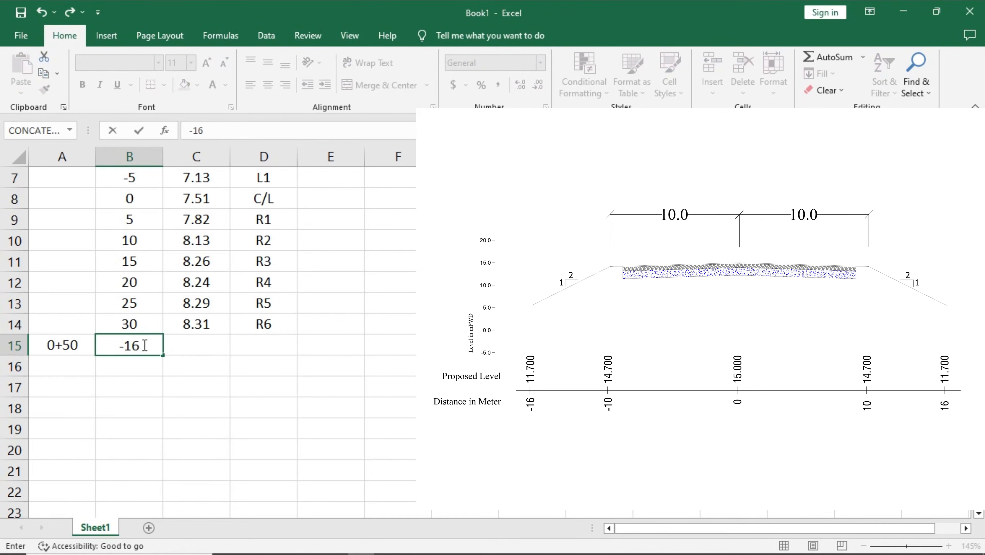
{"action": "left_click", "coordinate": [145, 368]}
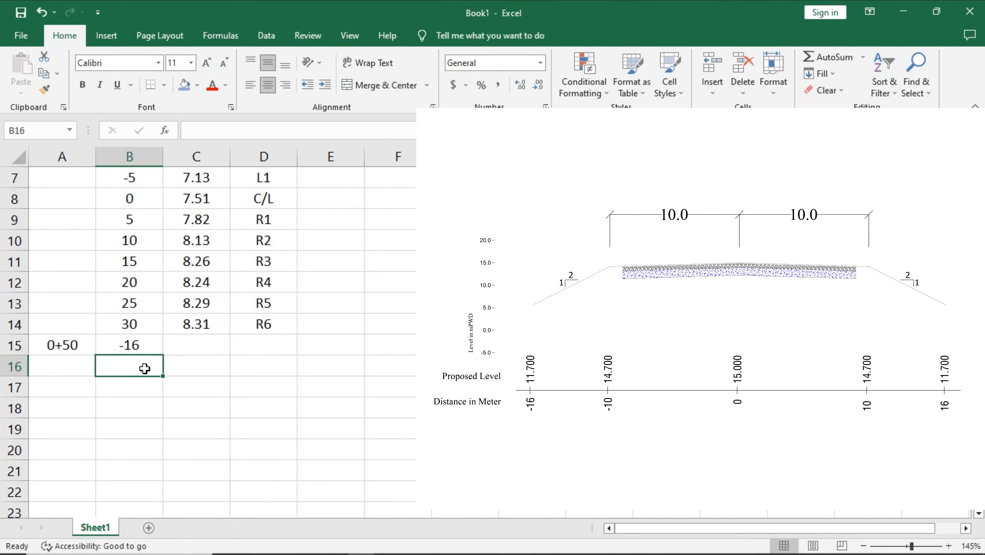
{"action": "type", "text": "-10"}
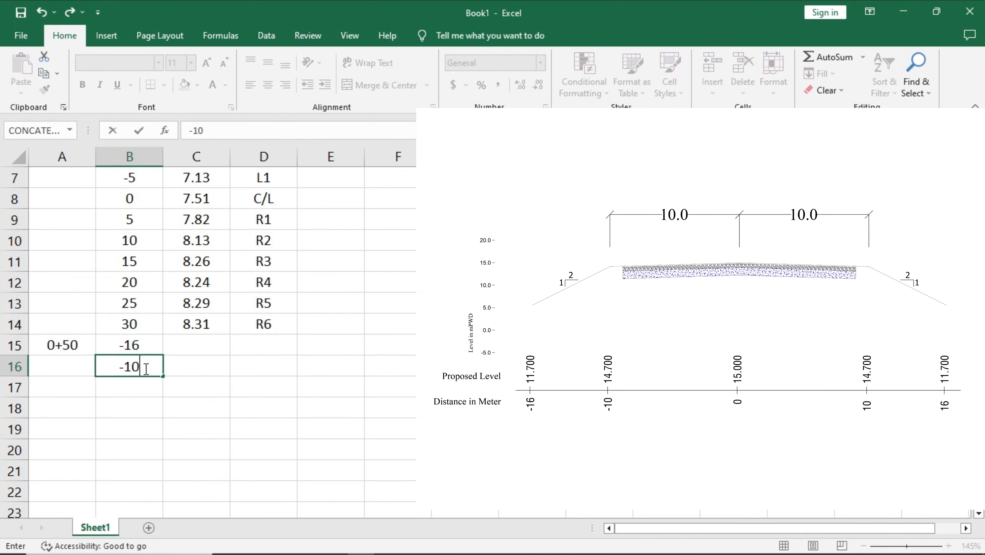
{"action": "key", "text": "Return"}
{"action": "type", "text": "0"}
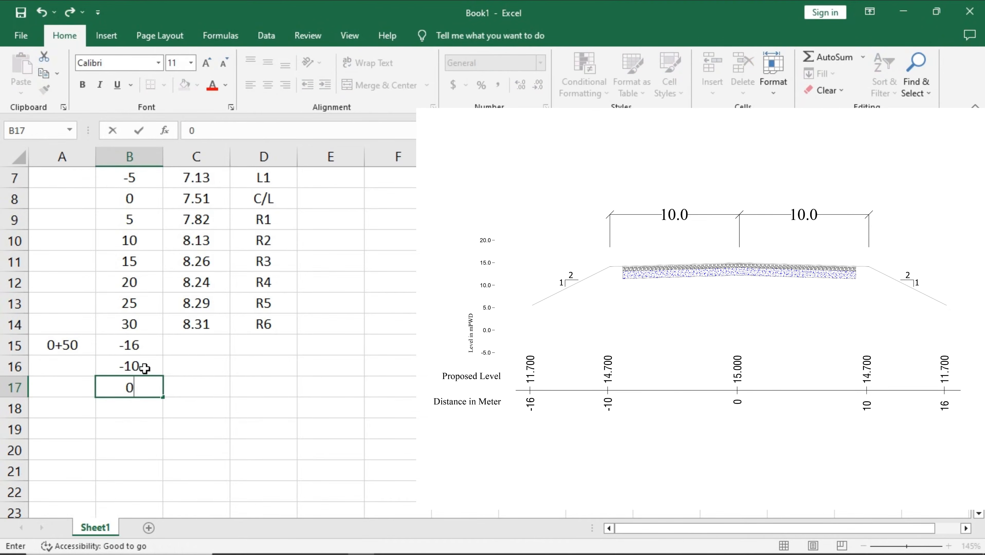
{"action": "key", "text": "Return"}
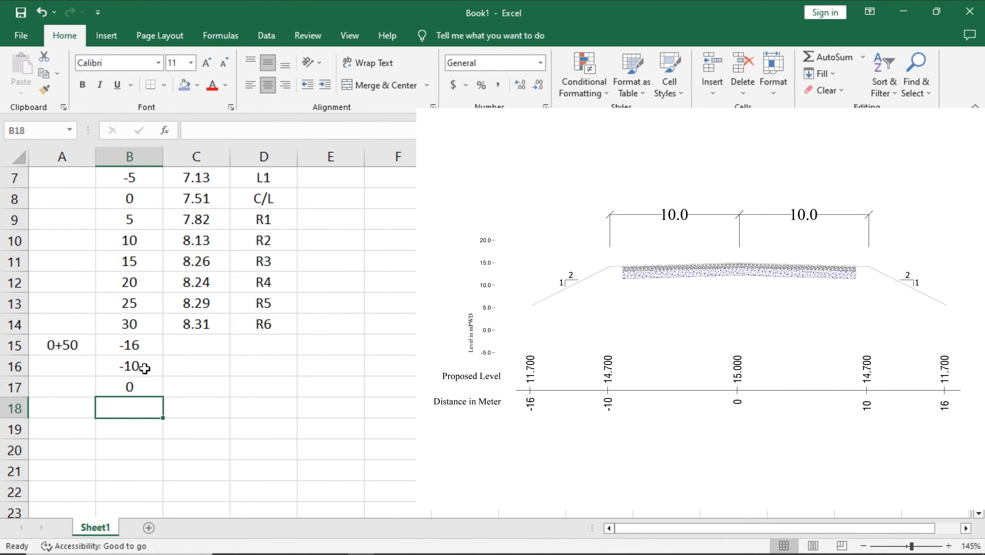
{"action": "type", "text": "10"}
{"action": "key", "text": "Return"}
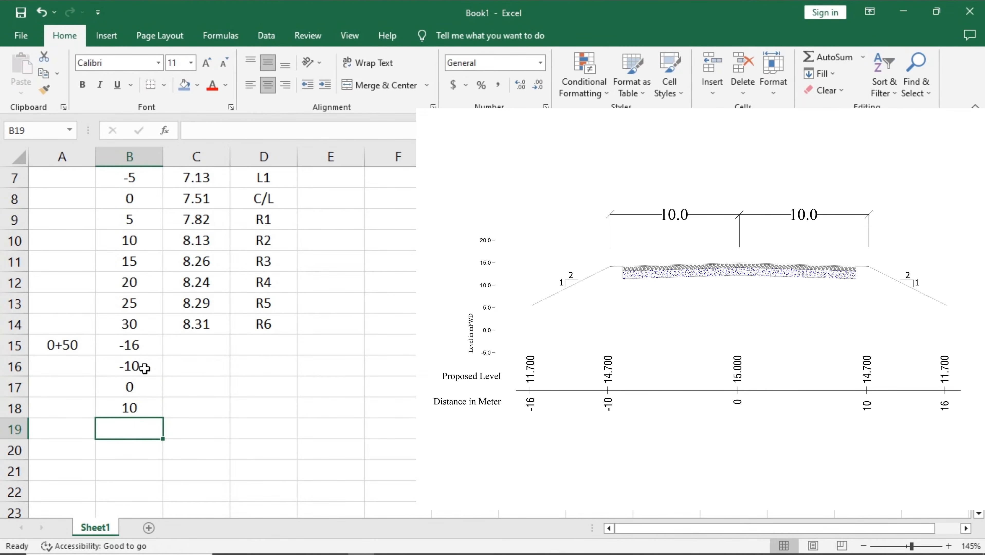
{"action": "type", "text": "16"}
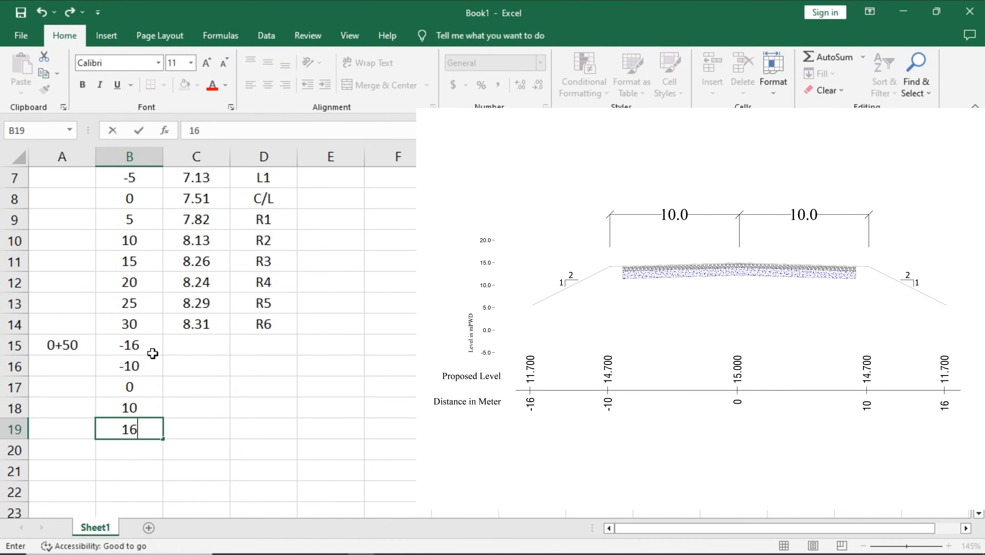
{"action": "left_click_drag", "start_coordinate": [151, 345], "coordinate": [158, 424]}
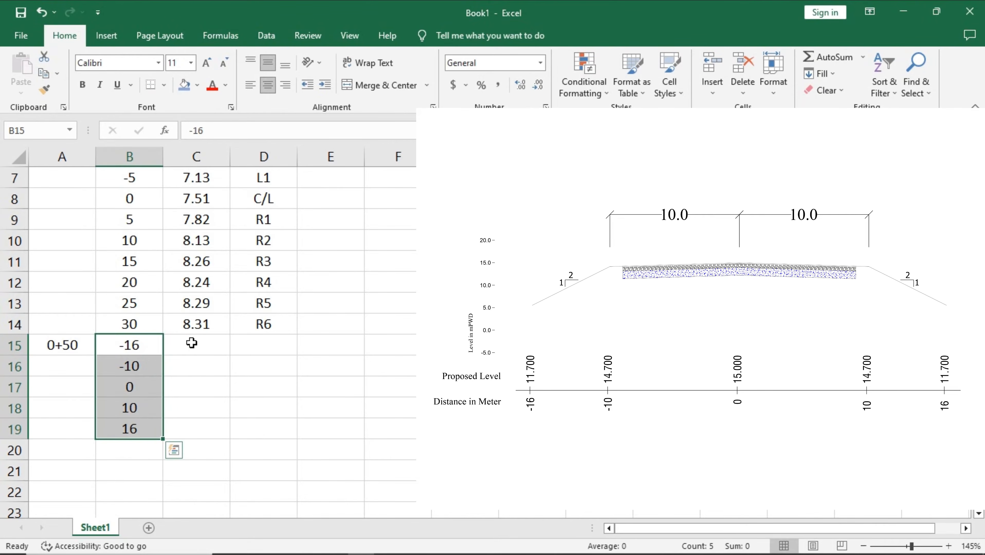
Enter the proposed levels 11.7, 14.7 and 15 for distances -16, -10 and 0 in cells C15 to C17
{"action": "left_click", "coordinate": [203, 342]}
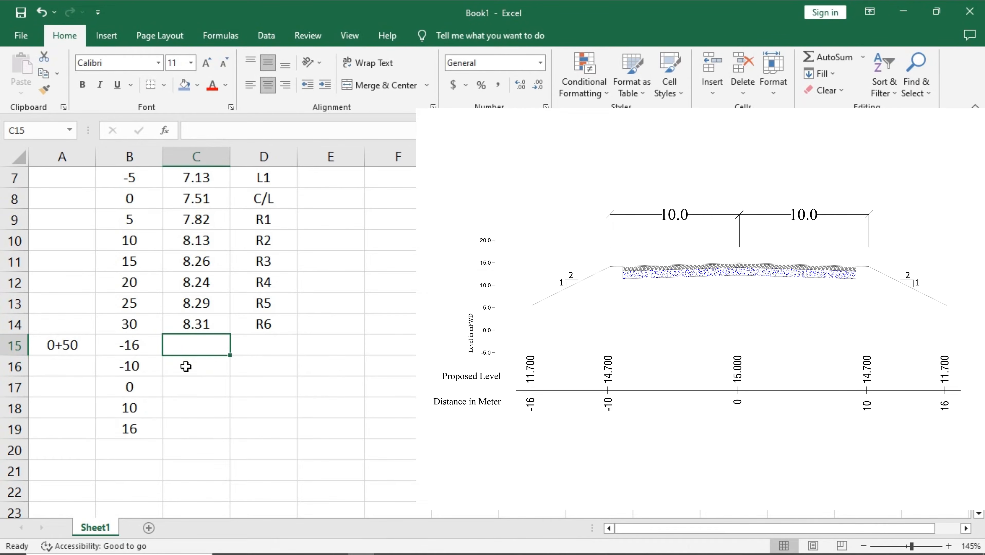
{"action": "type", "text": "11"}
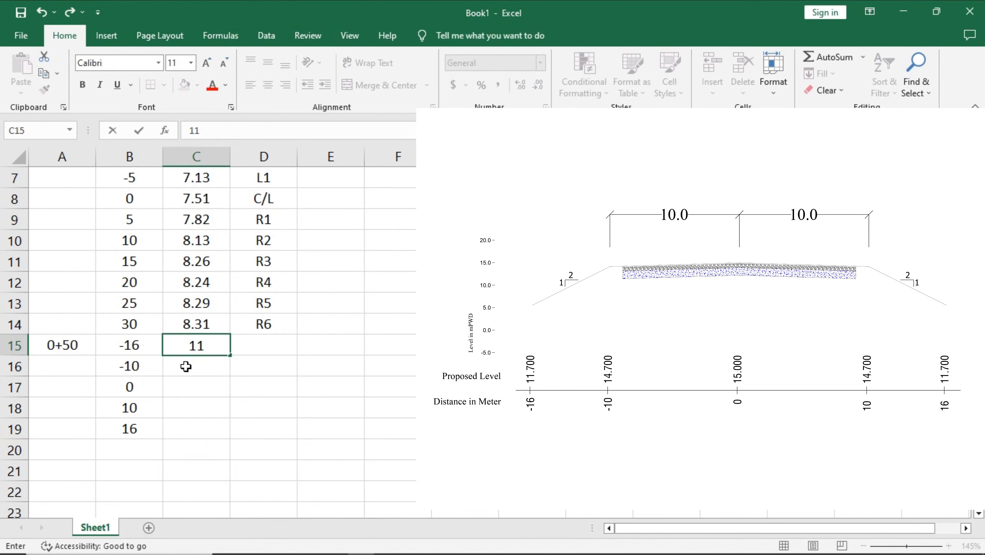
{"action": "type", "text": ".7"}
{"action": "key", "text": "Return"}
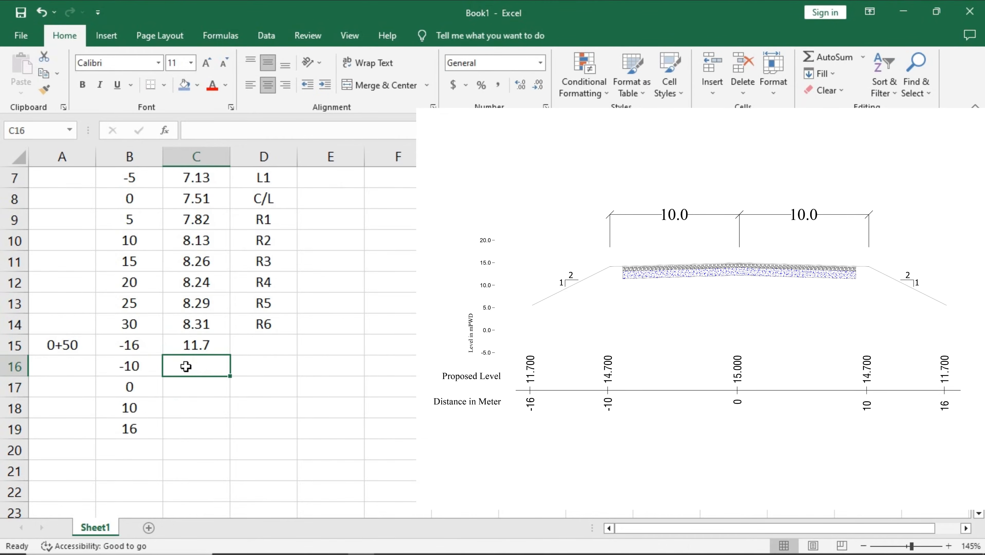
{"action": "type", "text": "14."}
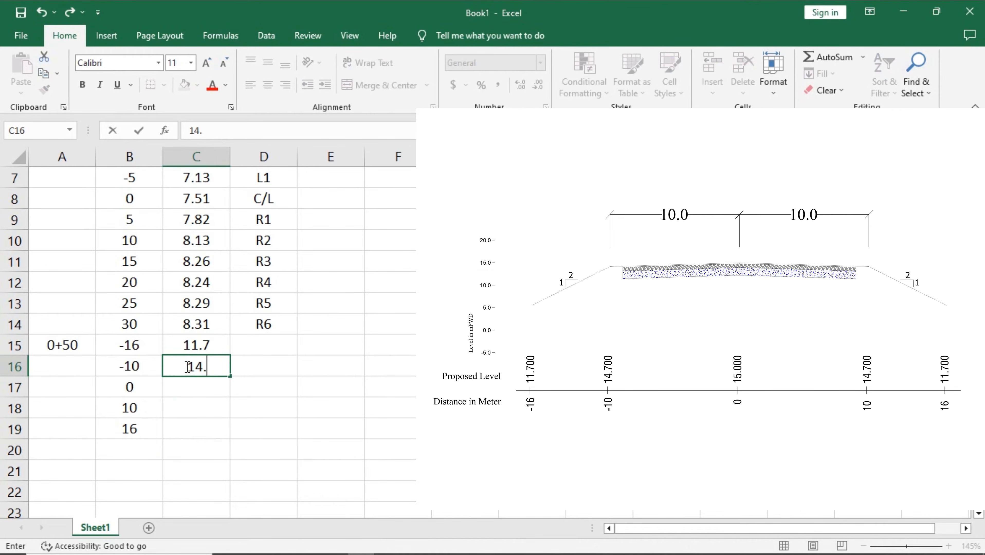
{"action": "type", "text": "7"}
{"action": "key", "text": "Return"}
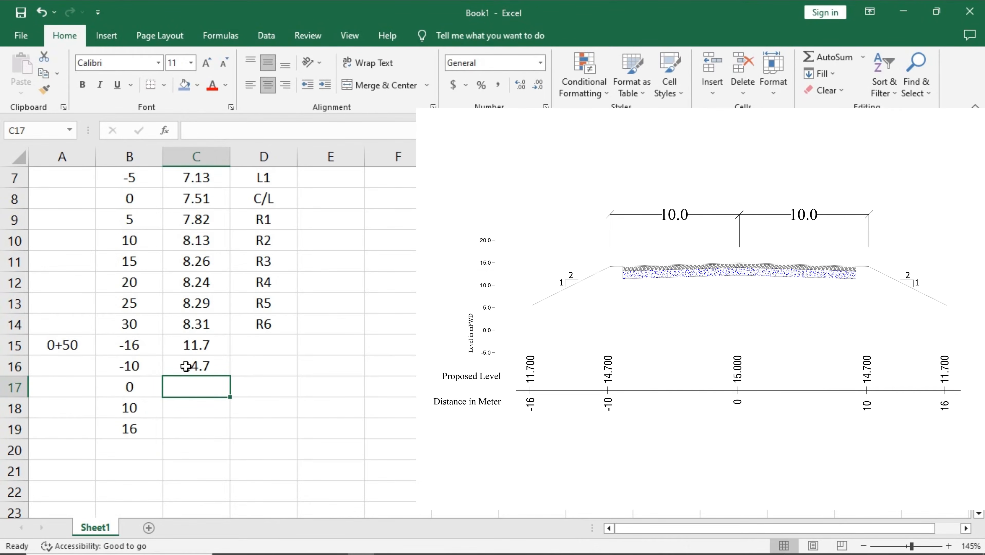
{"action": "type", "text": "15"}
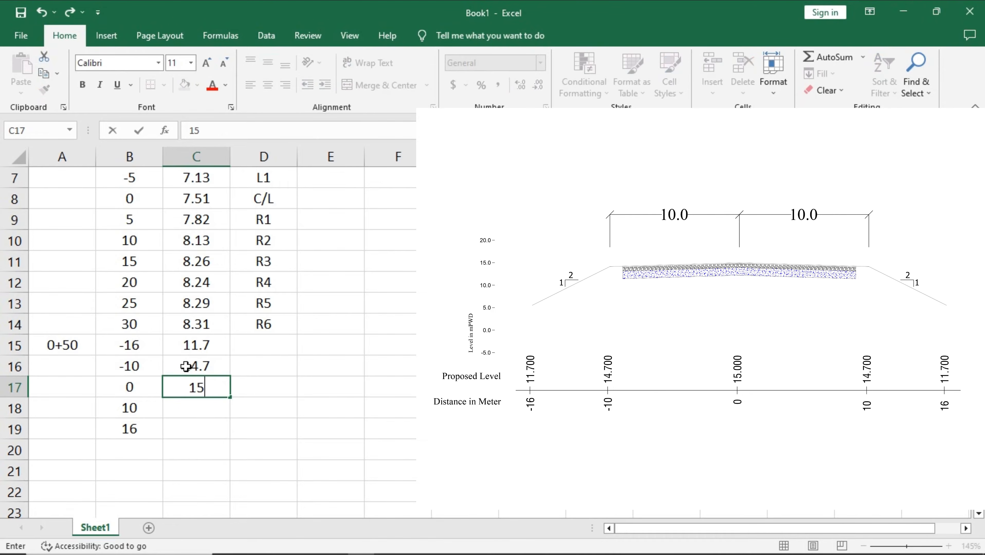
{"action": "key", "text": "Return"}
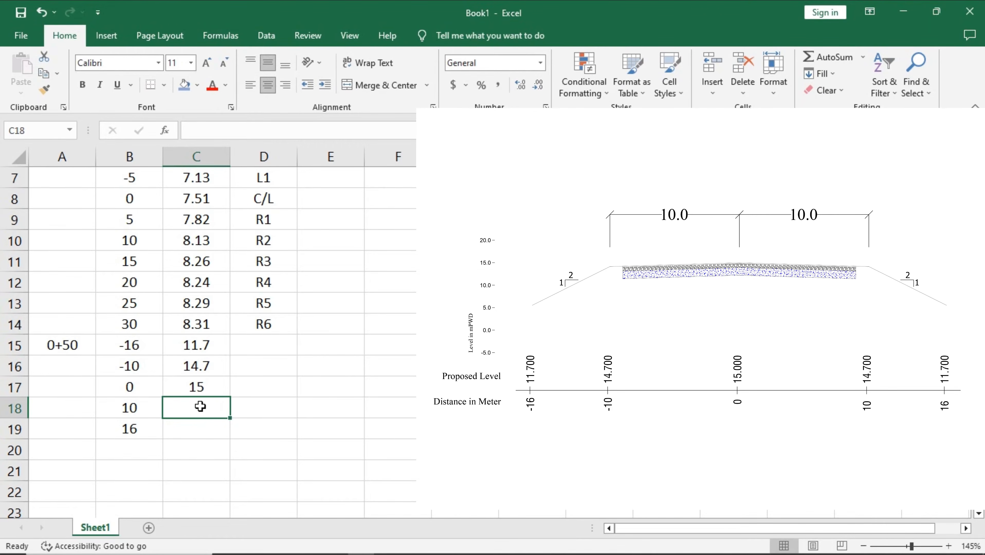
Enter the proposed levels 14.7 and 11.7 for distances 10 and 16 in cells C18 and C19
{"action": "type", "text": "14"}
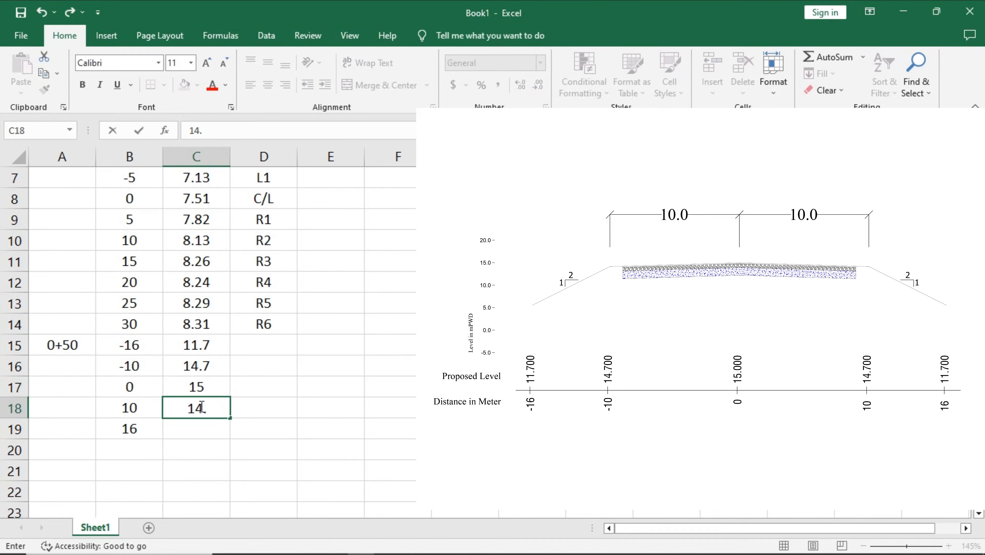
{"action": "type", "text": ".7"}
{"action": "key", "text": "Return"}
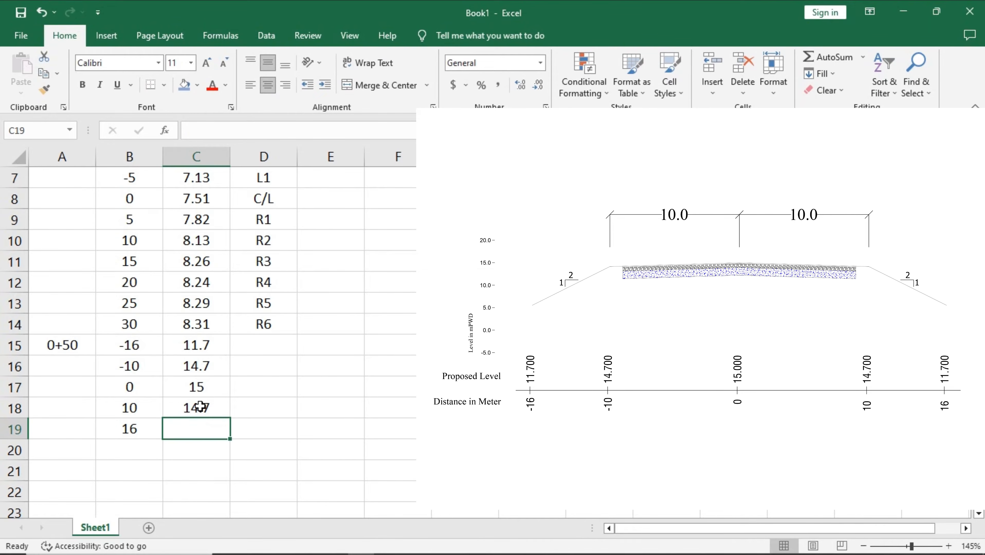
{"action": "type", "text": "11.7"}
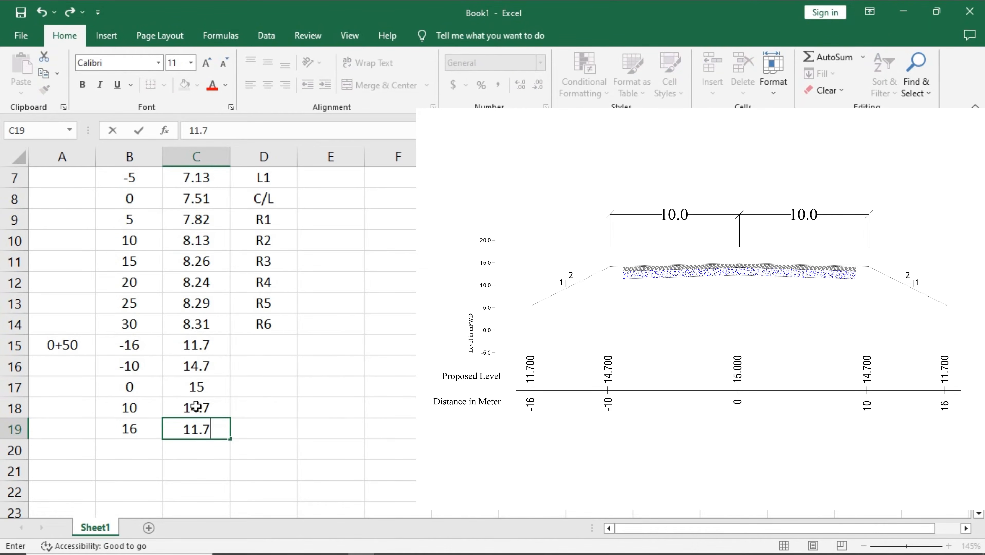
{"action": "left_click", "coordinate": [294, 390]}
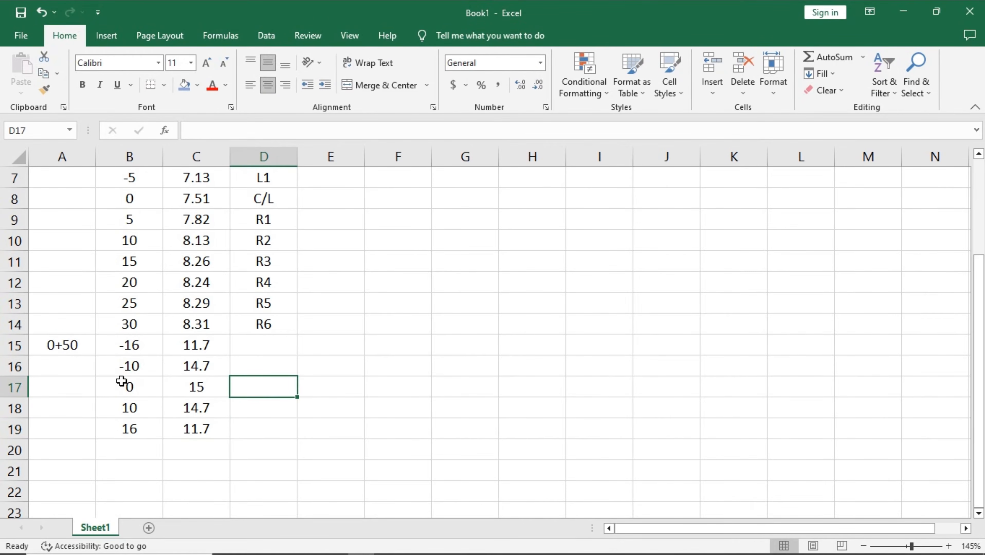
{"action": "scroll", "coordinate": [122, 381], "scroll_direction": "up", "scroll_amount": 2}
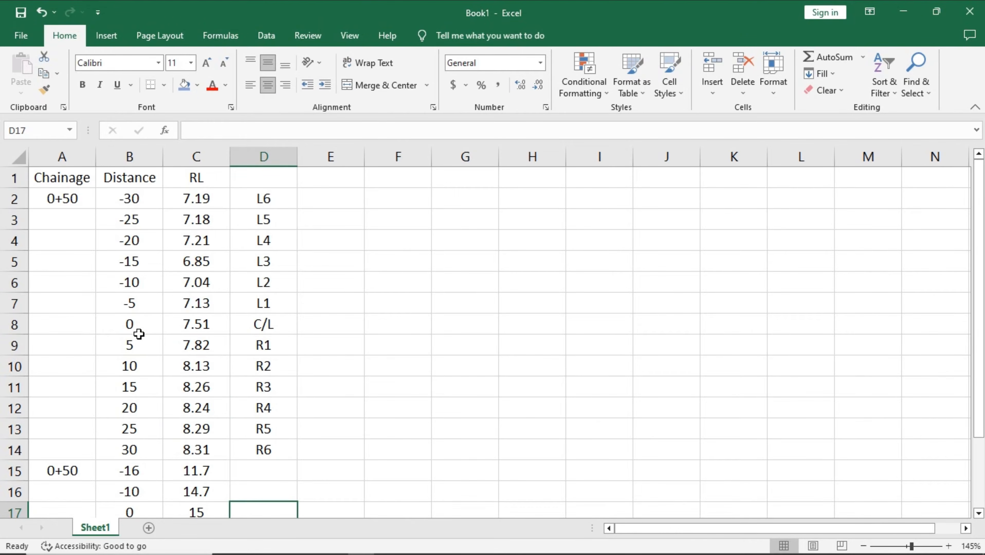
{"action": "scroll", "coordinate": [127, 334], "scroll_direction": "down", "scroll_amount": 2}
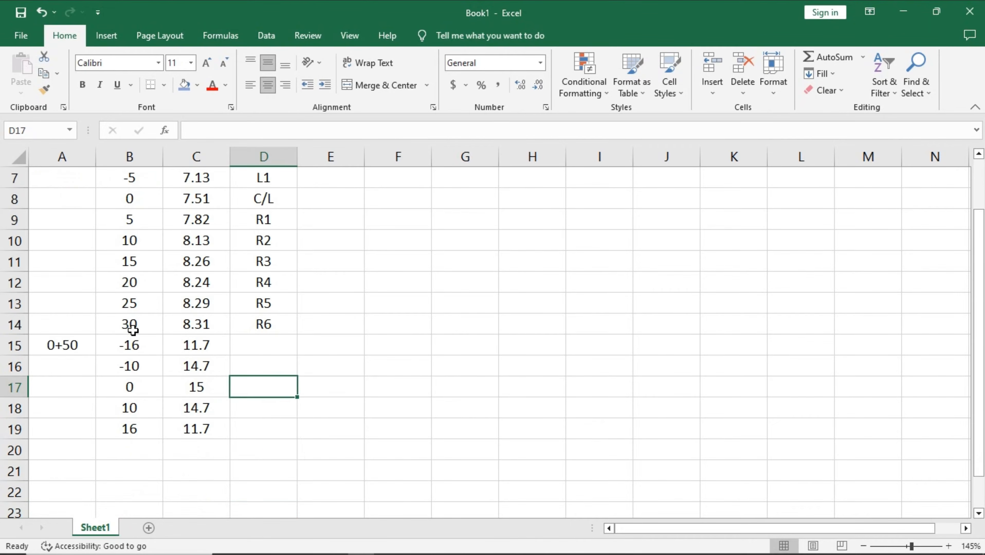
{"action": "scroll", "coordinate": [132, 346], "scroll_direction": "up", "scroll_amount": 2}
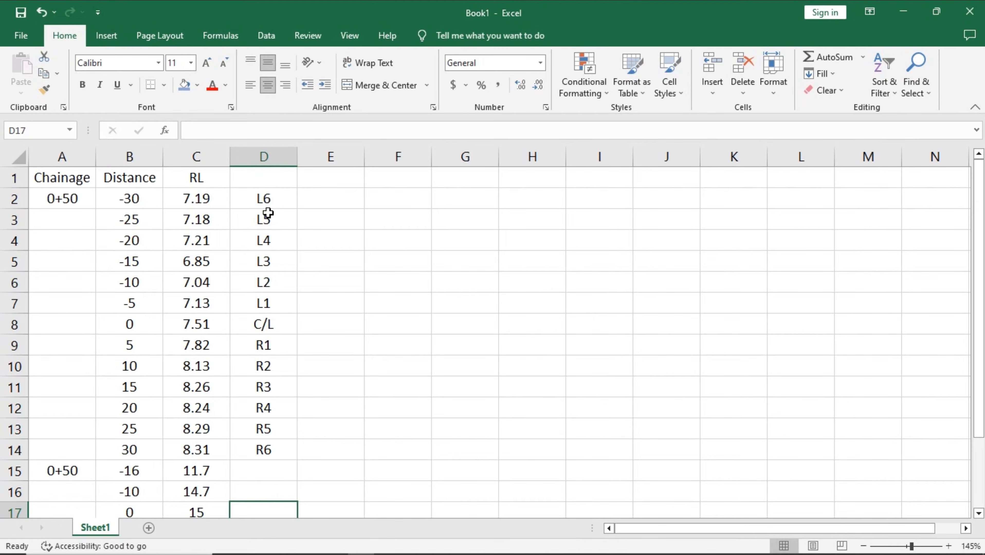
{"action": "left_click_drag", "start_coordinate": [264, 178], "coordinate": [266, 464]}
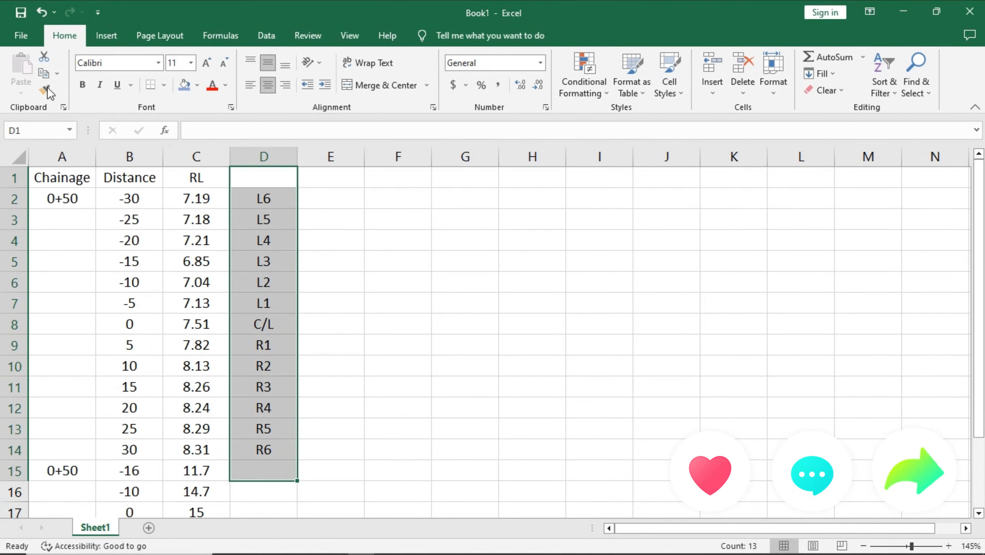
Save the workbook to the Desktop as "Corss section" in CSV (MS-DOS) format, keeping that format, and close it
{"action": "left_click", "coordinate": [24, 37]}
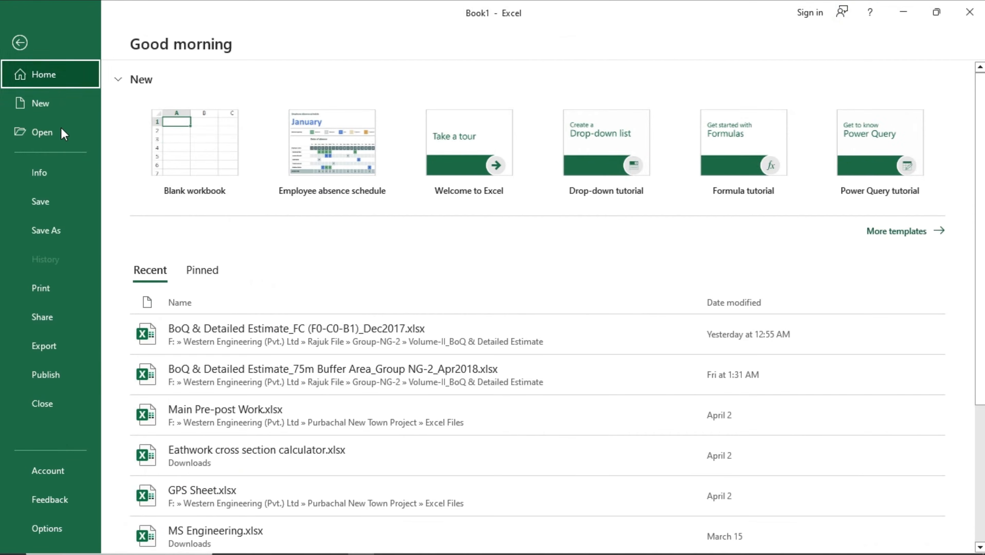
{"action": "left_click", "coordinate": [43, 230]}
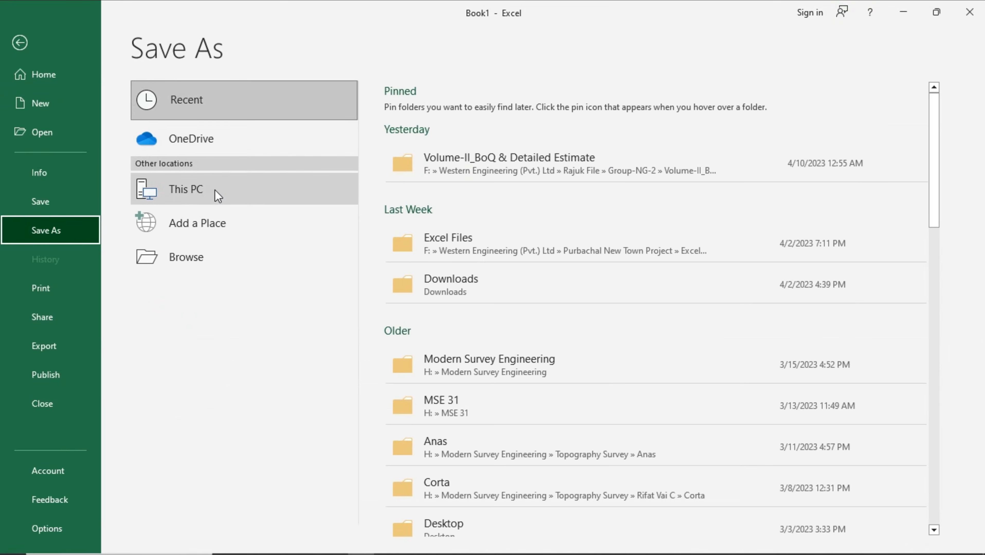
{"action": "double_click", "coordinate": [215, 190]}
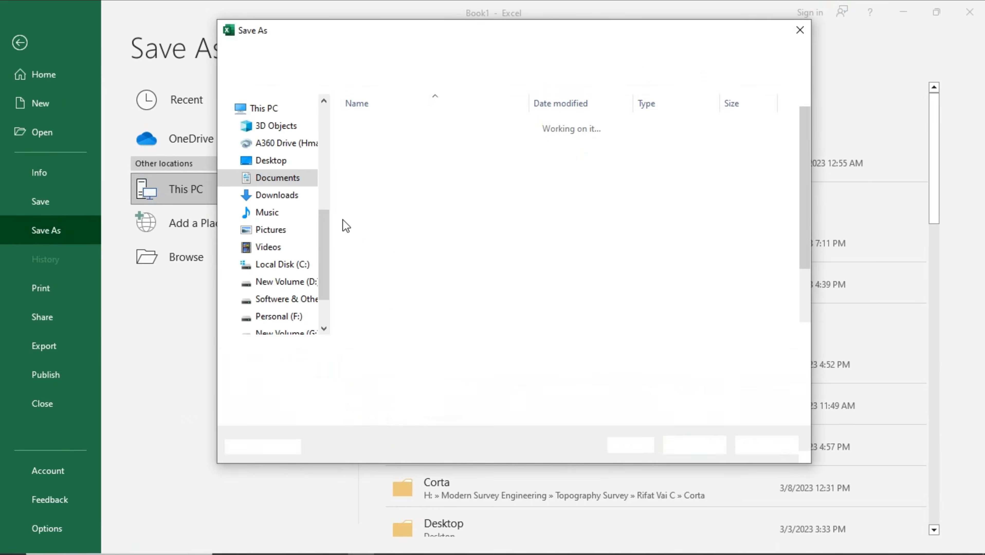
{"action": "left_click", "coordinate": [283, 160]}
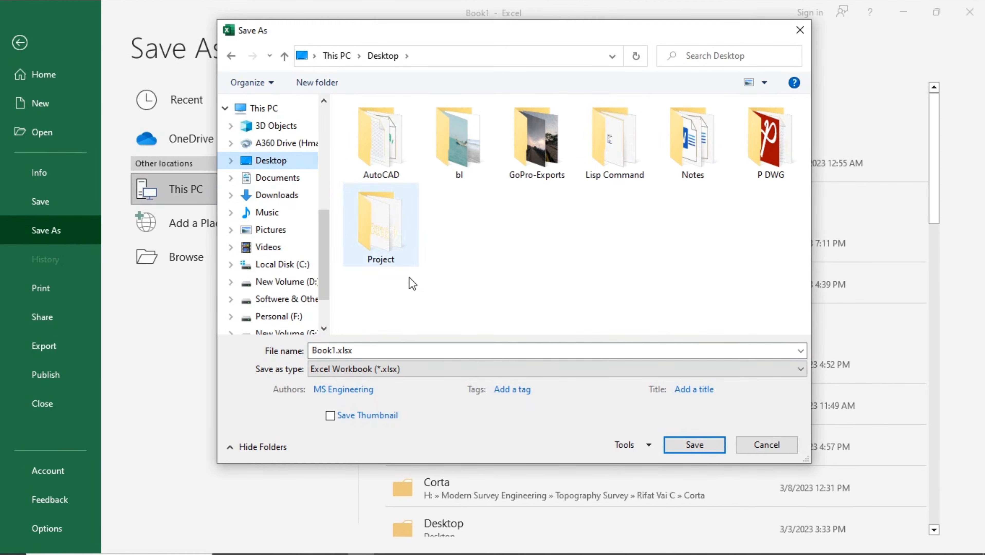
{"action": "left_click", "coordinate": [393, 349]}
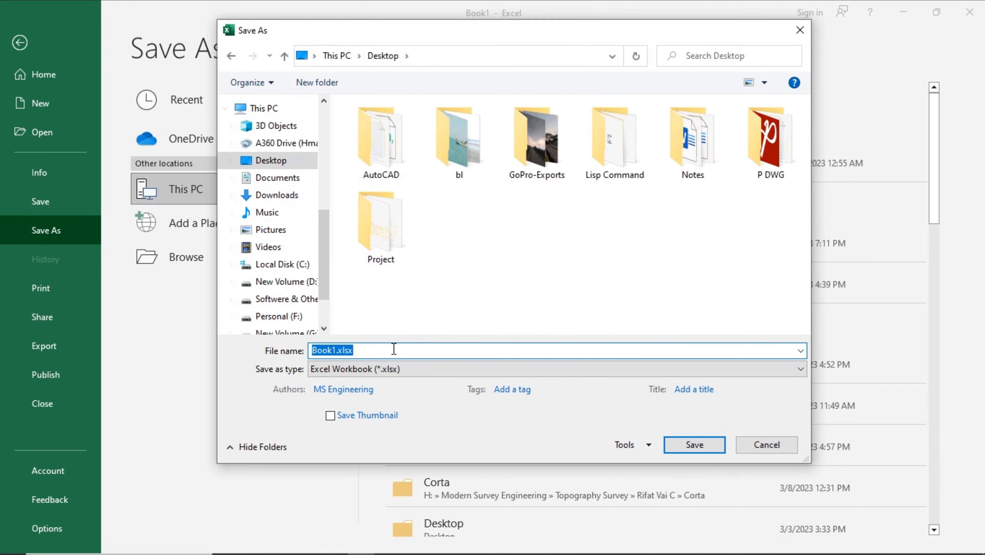
{"action": "type", "text": "Corss section"}
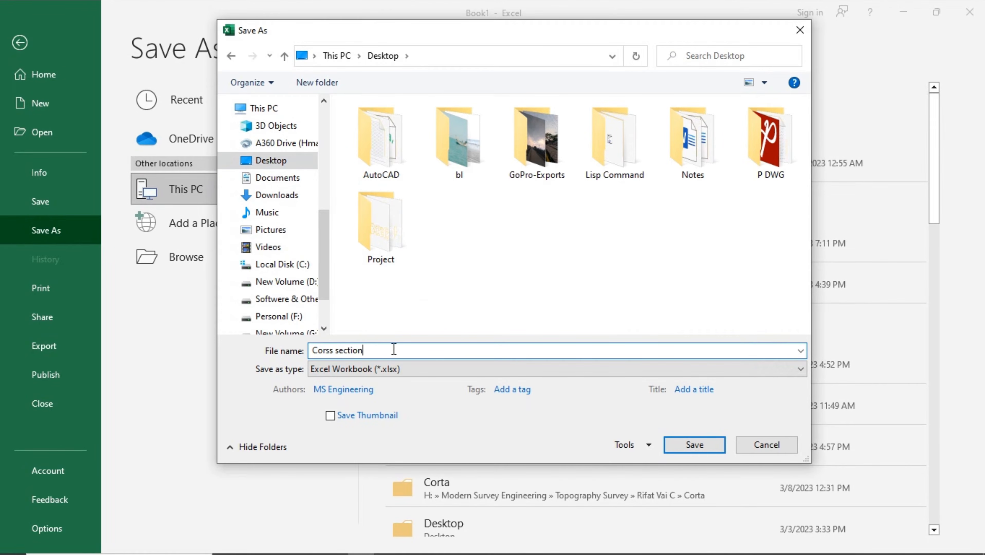
{"action": "left_click", "coordinate": [359, 370]}
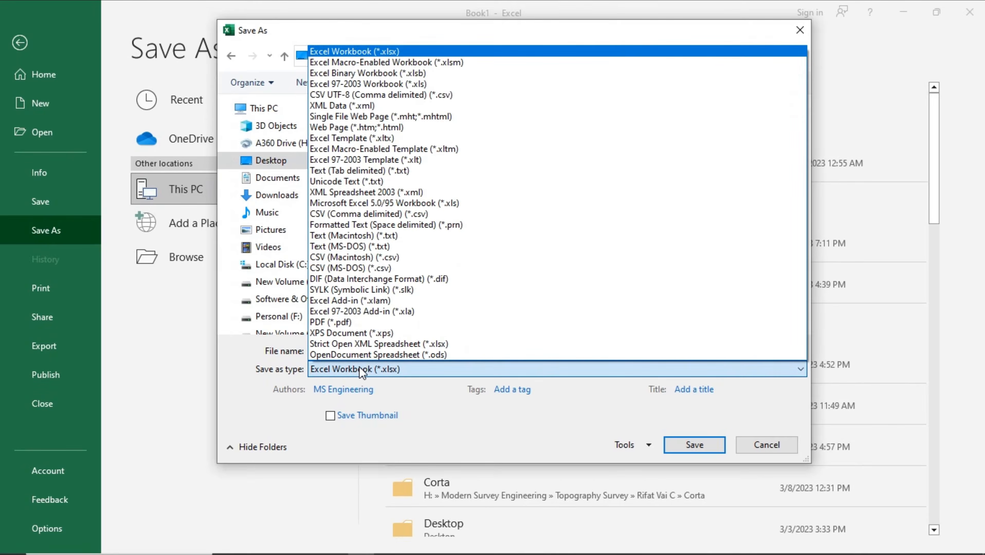
{"action": "left_click", "coordinate": [367, 268]}
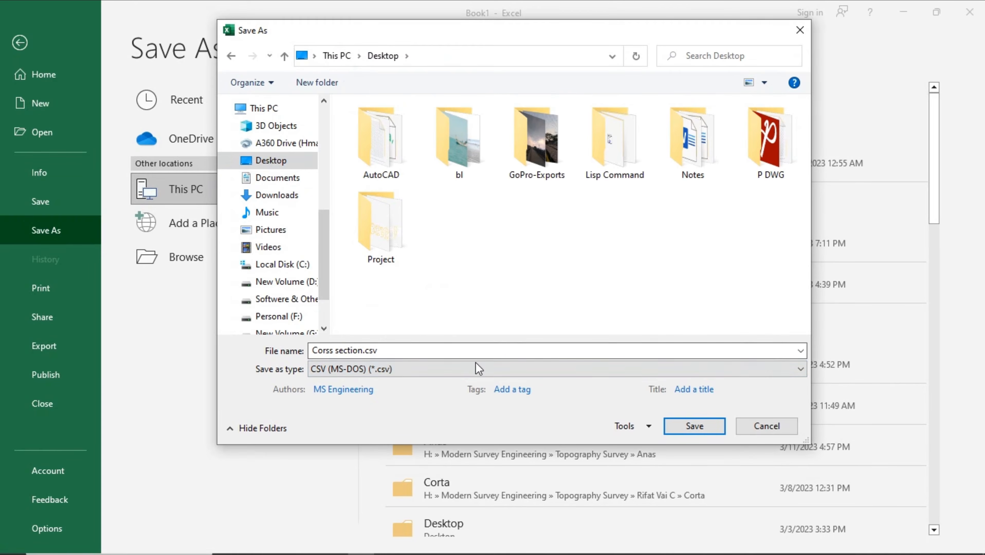
{"action": "left_click", "coordinate": [694, 426]}
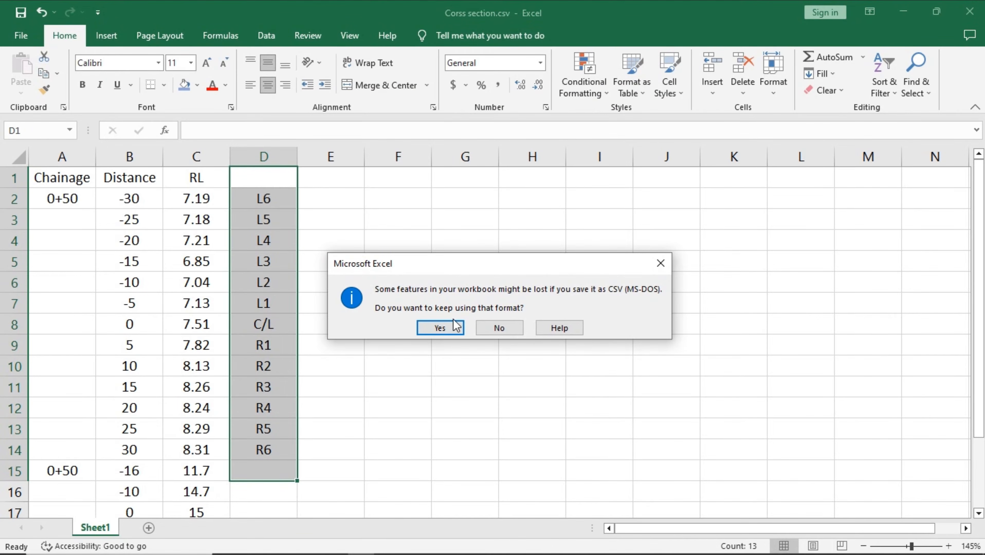
{"action": "left_click", "coordinate": [437, 327]}
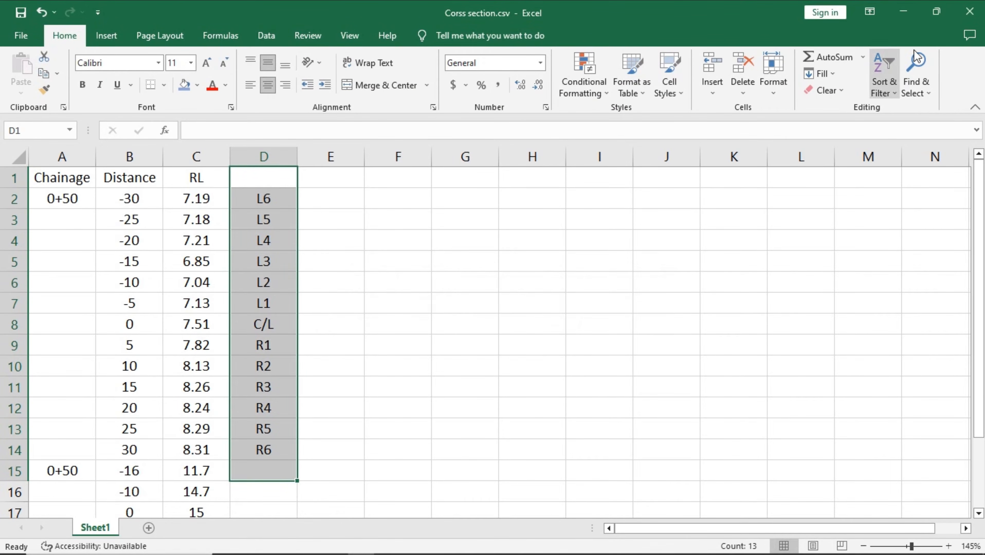
{"action": "left_click", "coordinate": [969, 11]}
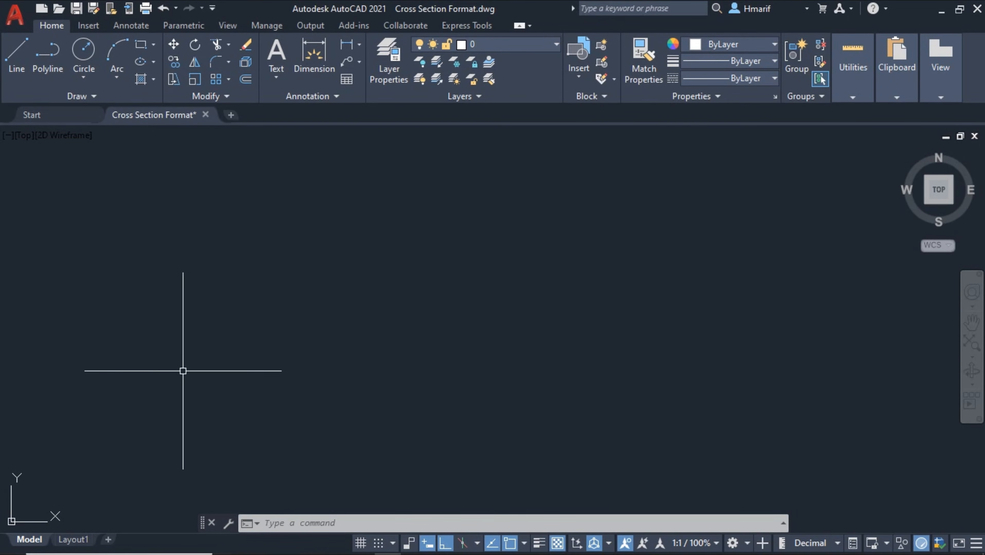
Launch SW_DTM over the open AutoCAD drawing and start its Draw X-Section command
{"action": "left_click", "coordinate": [12, 544]}
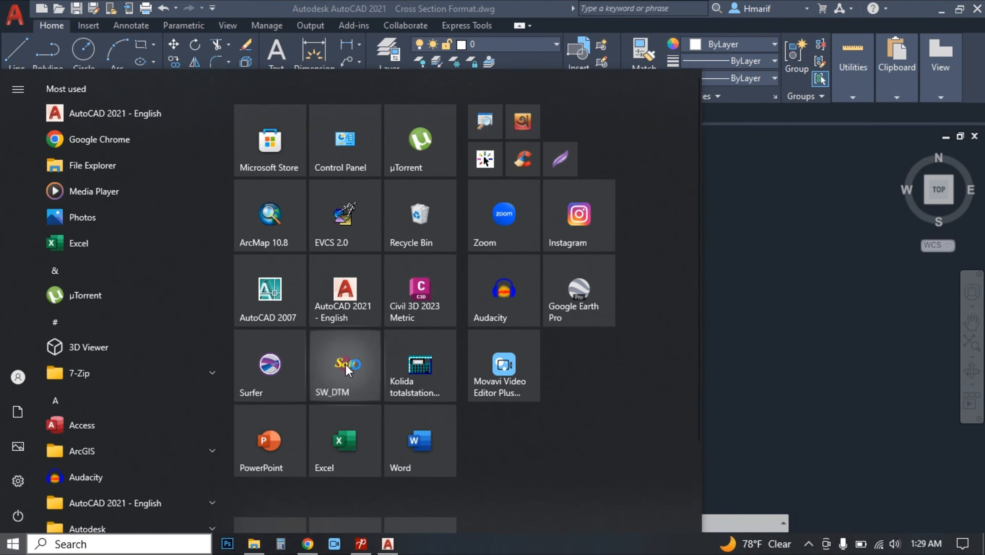
{"action": "left_click", "coordinate": [346, 364]}
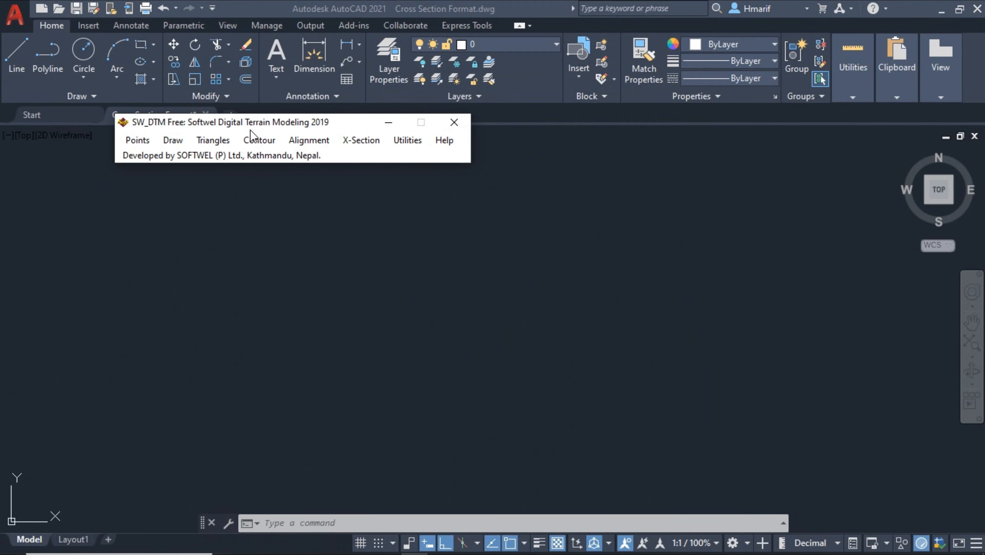
{"action": "left_click", "coordinate": [353, 144]}
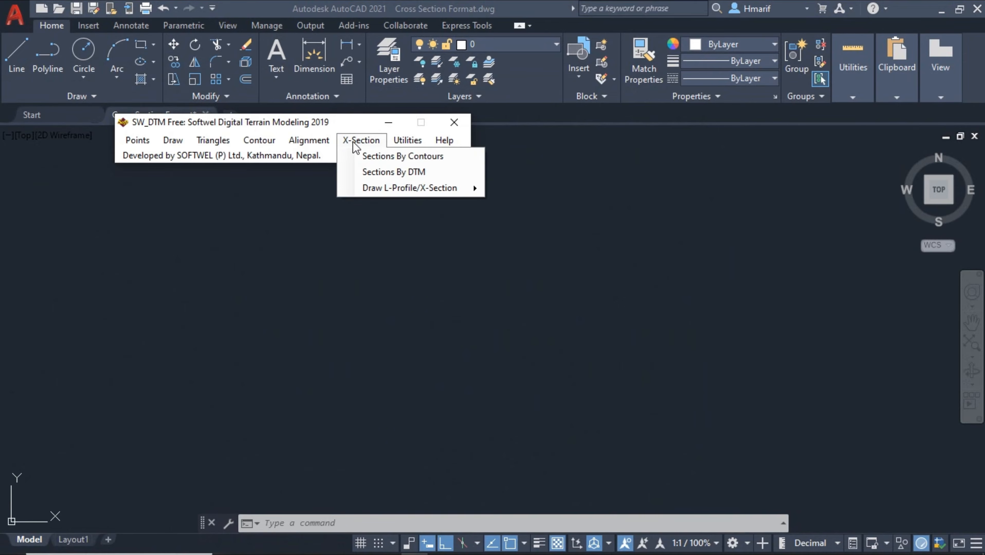
{"action": "mouse_move", "coordinate": [387, 189]}
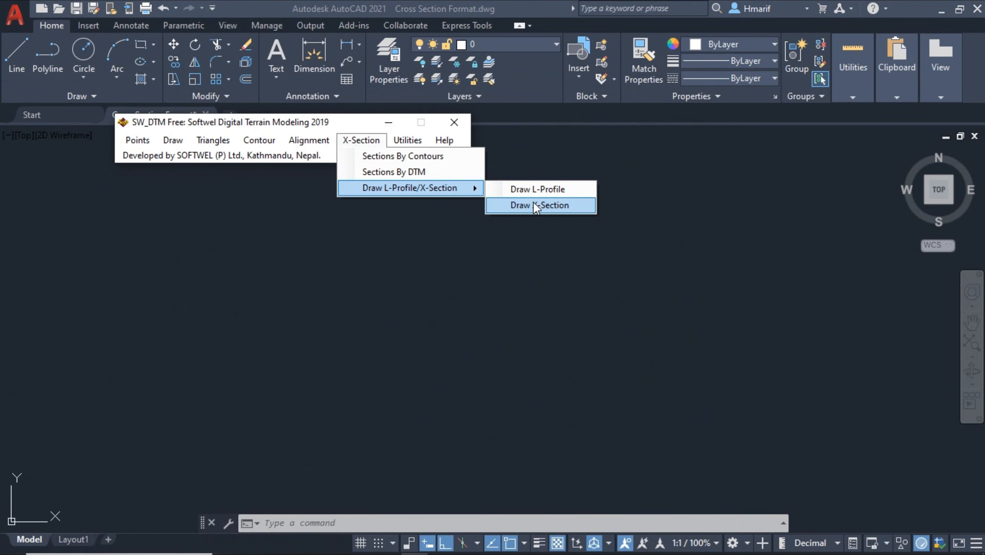
{"action": "left_click", "coordinate": [545, 206]}
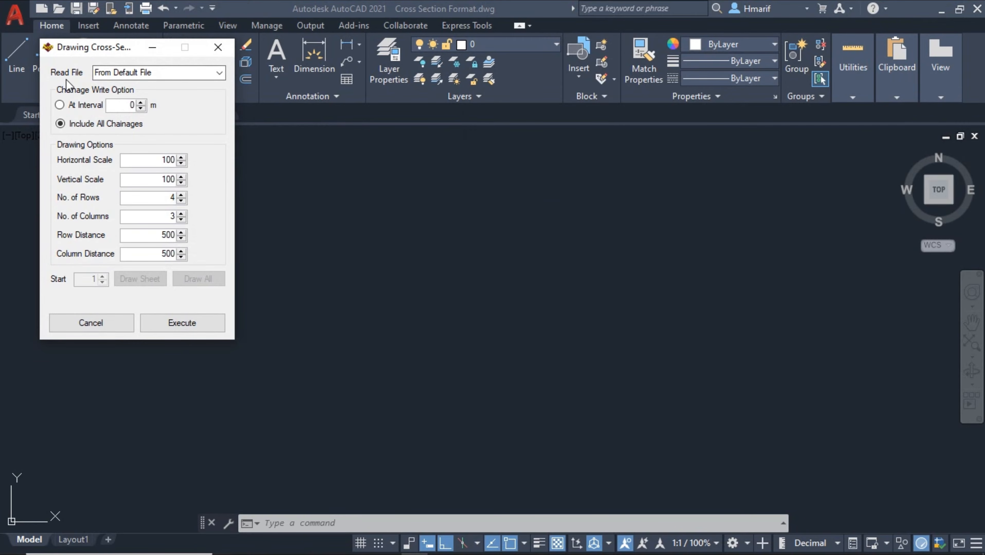
Set the cross-section data source to From External File and load Corss section.csv from the Desktop
{"action": "left_click", "coordinate": [219, 73]}
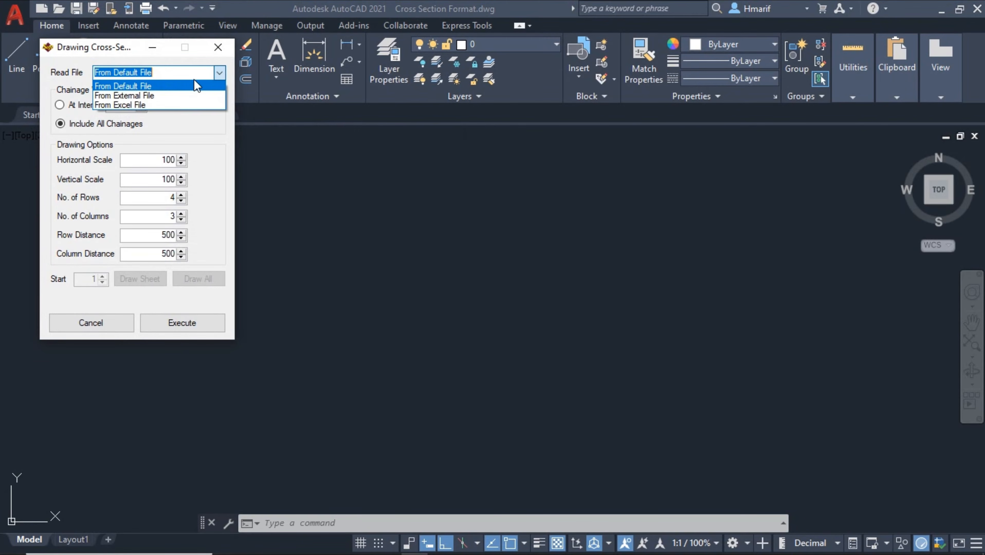
{"action": "left_click", "coordinate": [134, 95]}
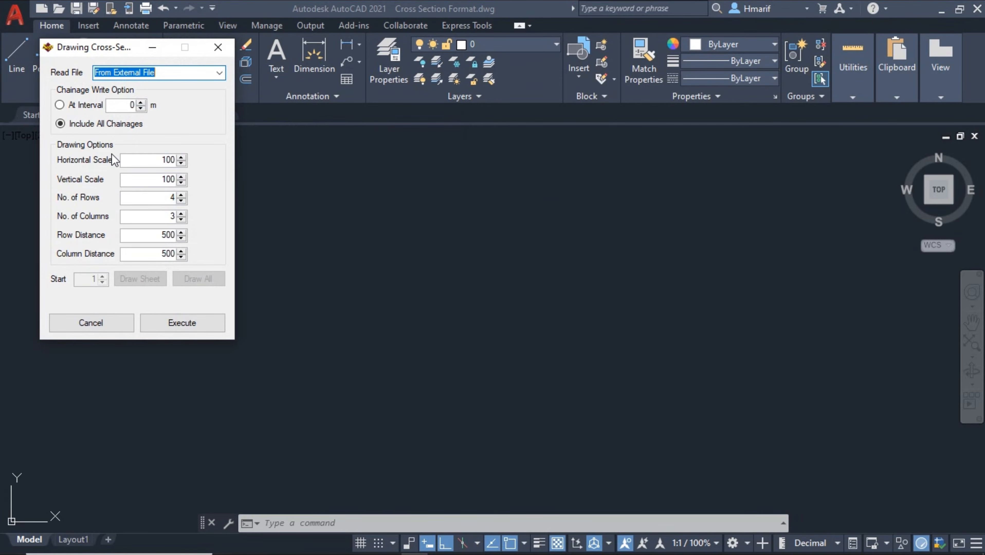
{"action": "left_click", "coordinate": [188, 323]}
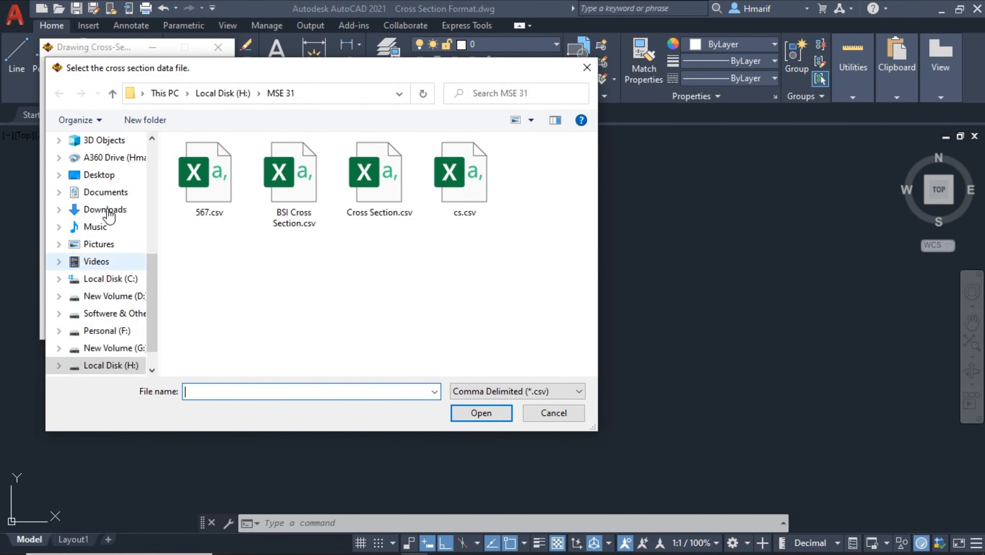
{"action": "left_click", "coordinate": [105, 176]}
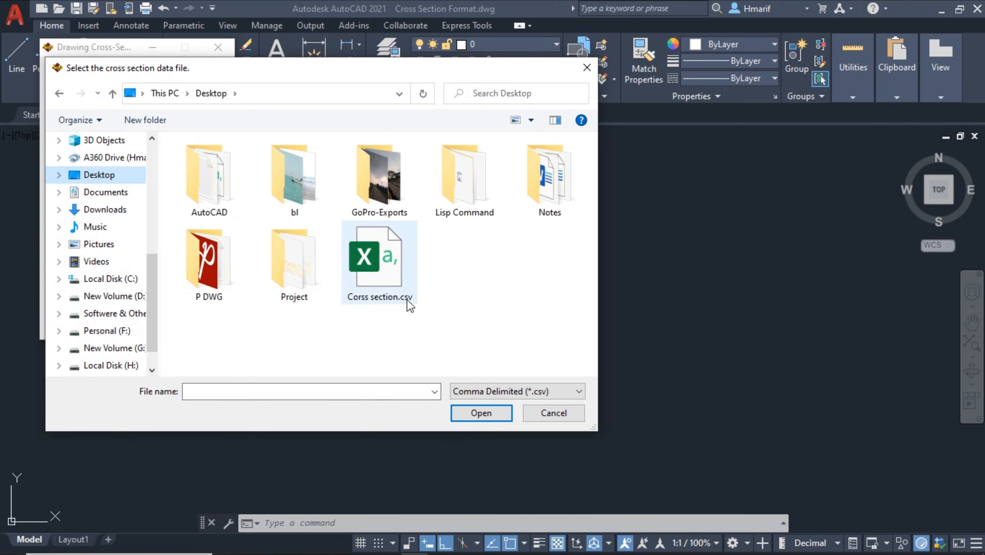
{"action": "scroll", "coordinate": [103, 194], "scroll_direction": "up", "scroll_amount": 2}
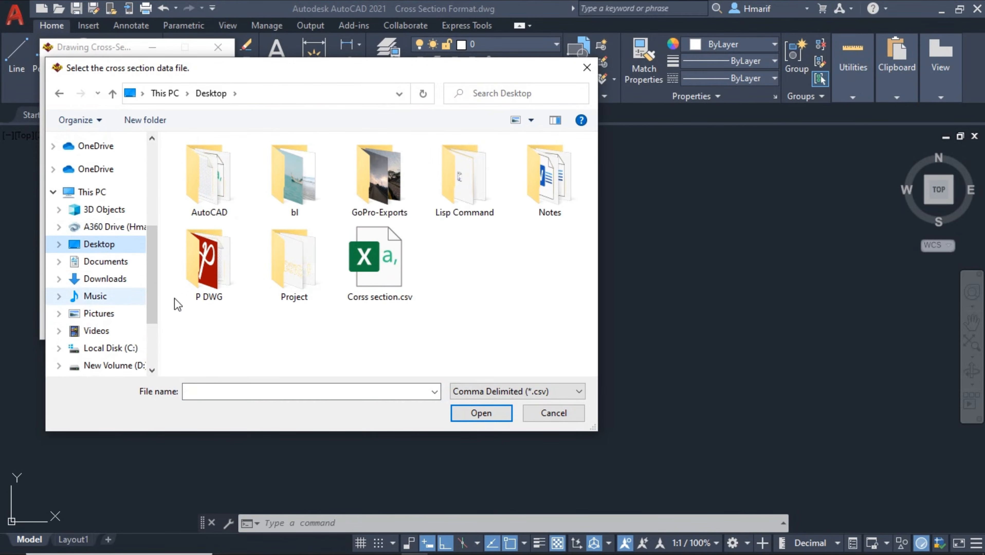
{"action": "left_click", "coordinate": [375, 267]}
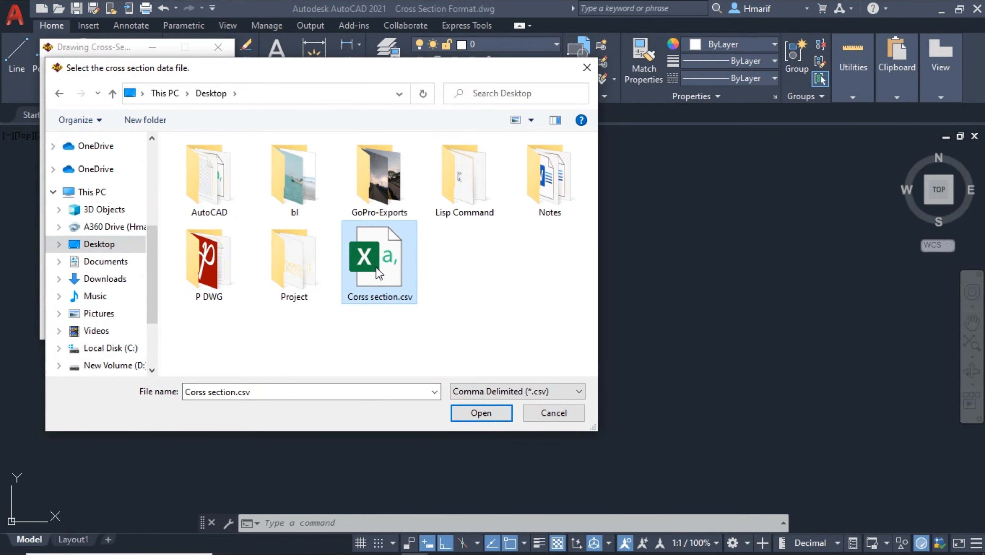
{"action": "left_click", "coordinate": [481, 412]}
Draw all the loaded cross sections, placing their origin at a point in the empty model space
{"action": "left_click", "coordinate": [182, 322]}
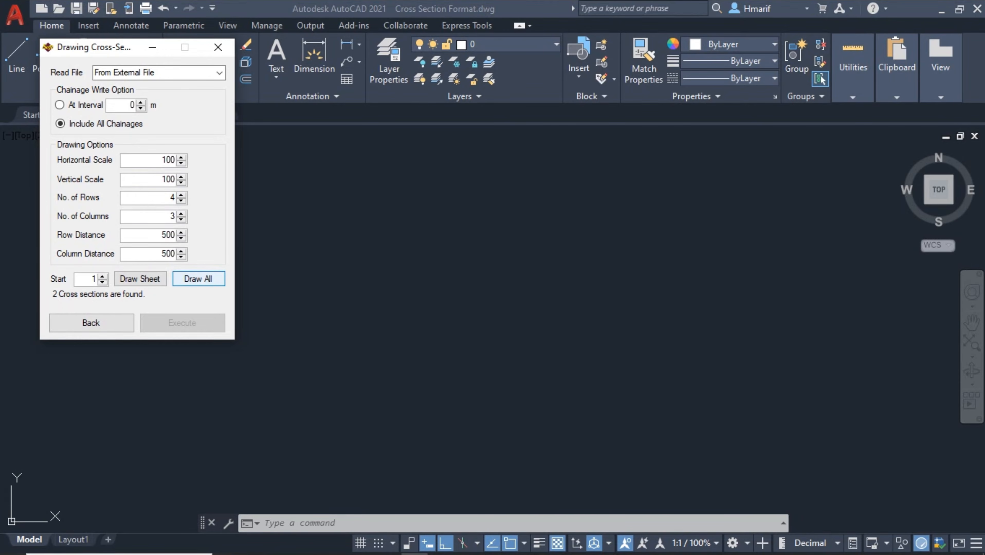
{"action": "left_click", "coordinate": [198, 279]}
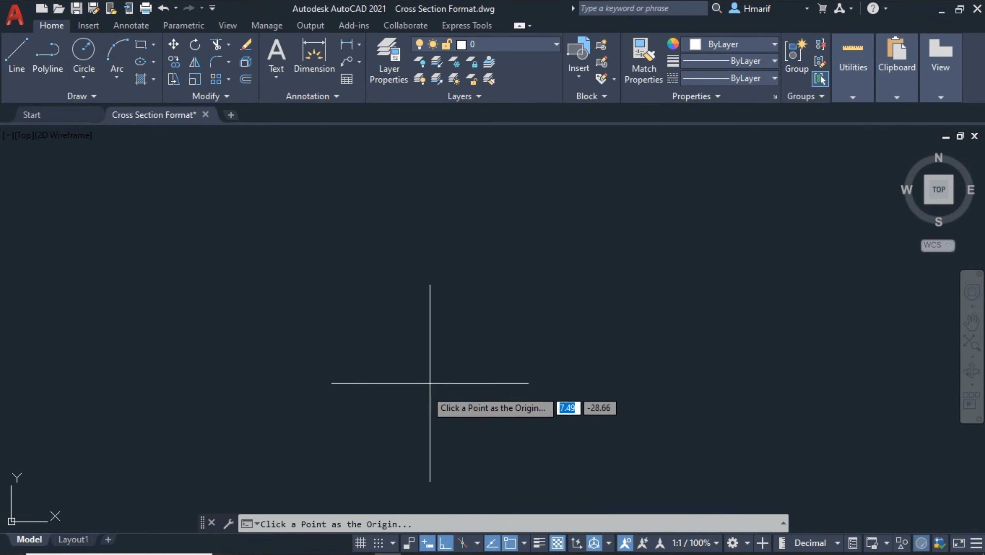
{"action": "left_click", "coordinate": [331, 398]}
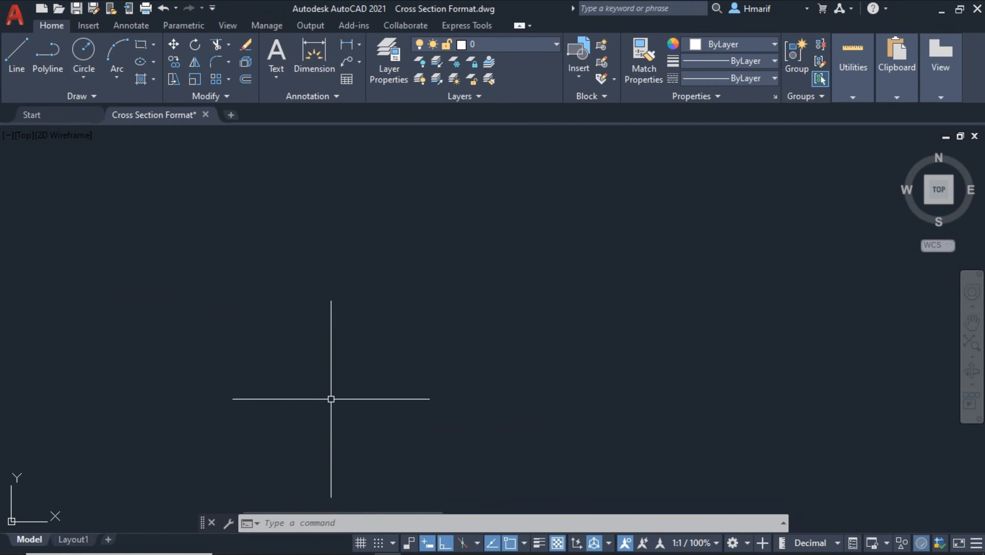
Examine the drawn existing and proposed cross sections, including the existing section's point labels, offsets, level scale and ground line
{"action": "scroll", "coordinate": [389, 331], "scroll_direction": "down", "scroll_amount": 5}
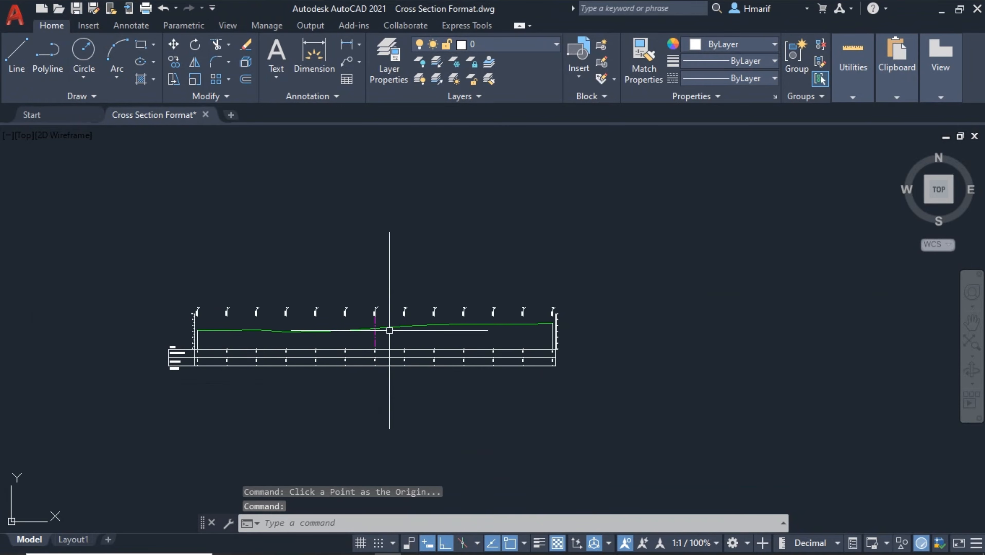
{"action": "scroll", "coordinate": [431, 325], "scroll_direction": "up", "scroll_amount": 4}
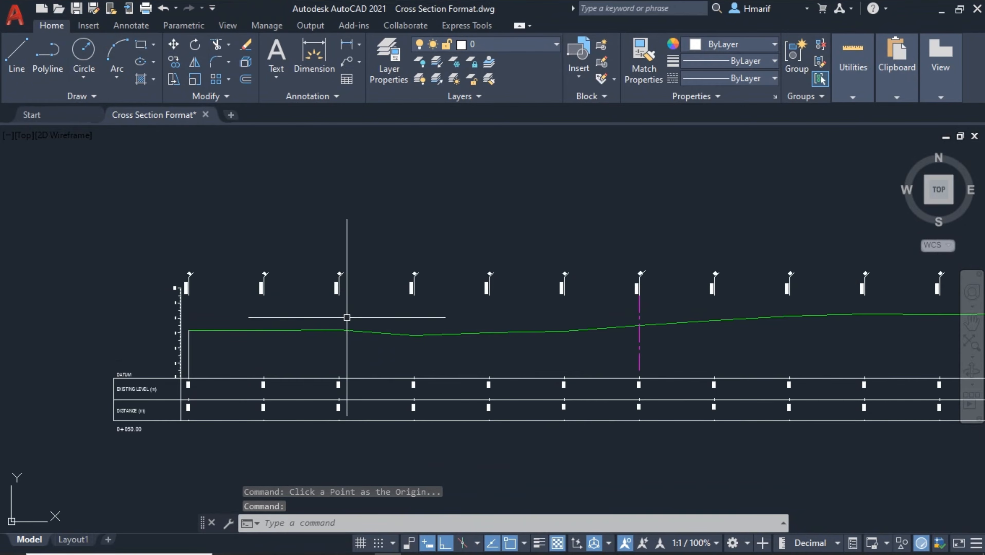
{"action": "scroll", "coordinate": [347, 317], "scroll_direction": "down", "scroll_amount": 5}
{"action": "scroll", "coordinate": [393, 308], "scroll_direction": "up", "scroll_amount": 1}
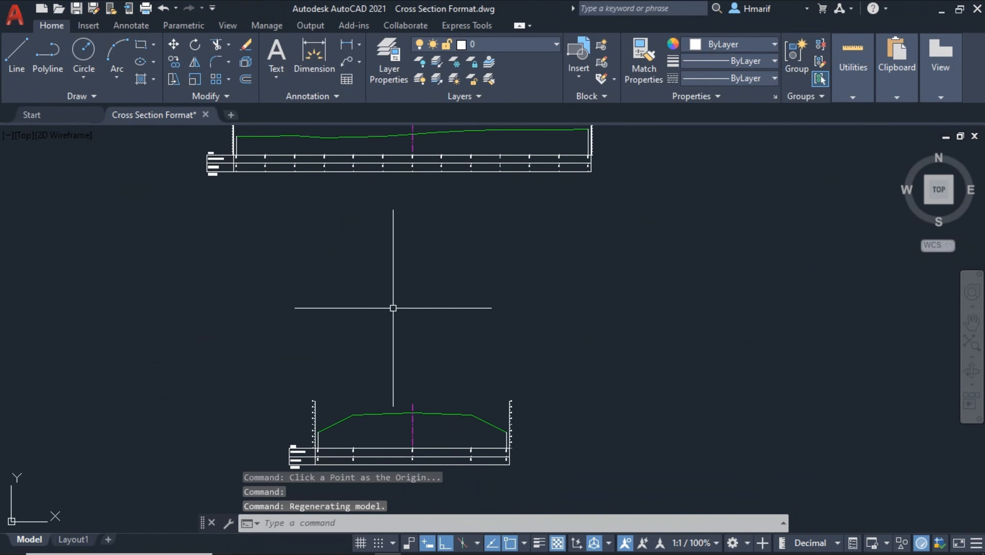
{"action": "middle_click_drag", "start_coordinate": [393, 308], "coordinate": [451, 418]}
{"action": "scroll", "coordinate": [356, 247], "scroll_direction": "up", "scroll_amount": 4}
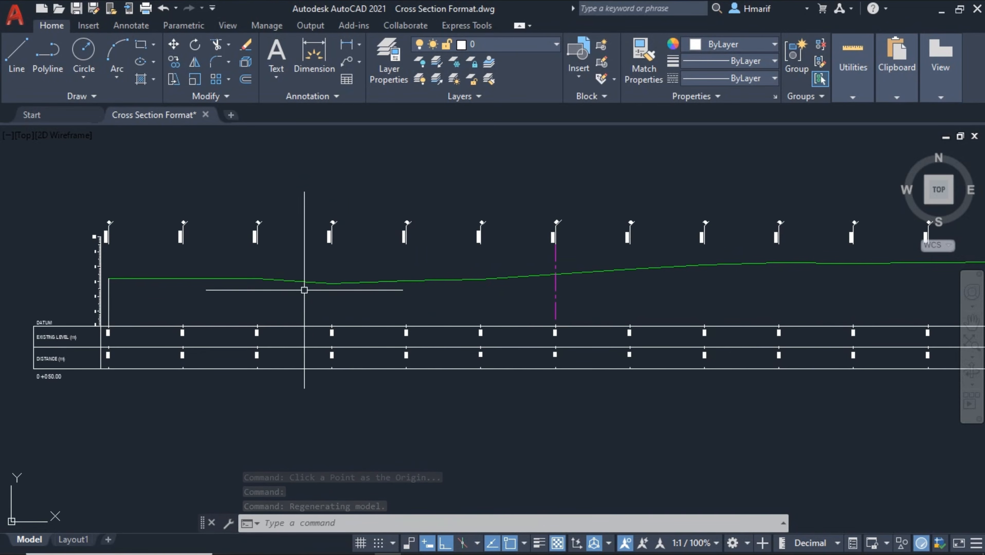
{"action": "scroll", "coordinate": [304, 289], "scroll_direction": "down", "scroll_amount": 4}
{"action": "scroll", "coordinate": [182, 222], "scroll_direction": "up", "scroll_amount": 10}
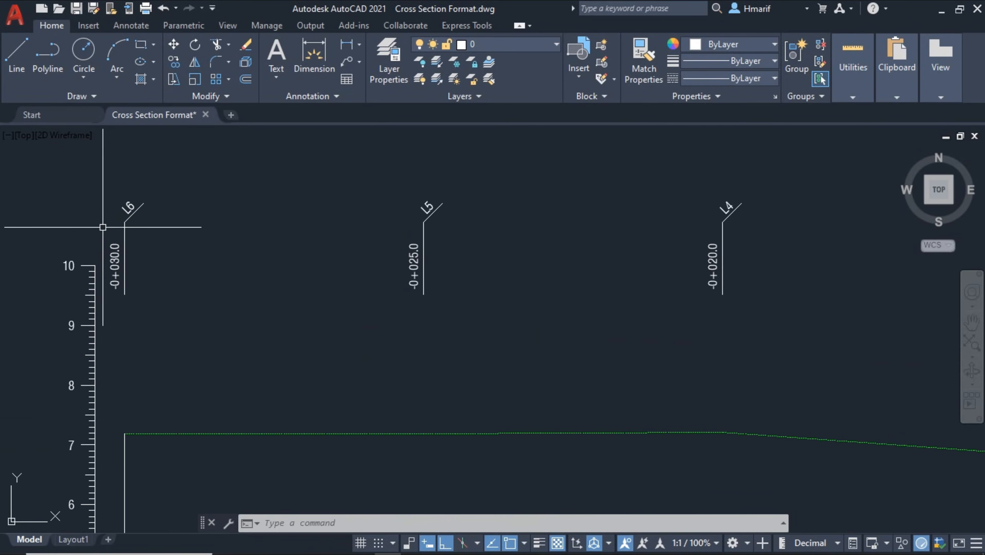
{"action": "scroll", "coordinate": [88, 268], "scroll_direction": "down", "scroll_amount": 3}
{"action": "middle_click_drag", "start_coordinate": [294, 275], "coordinate": [229, 287]}
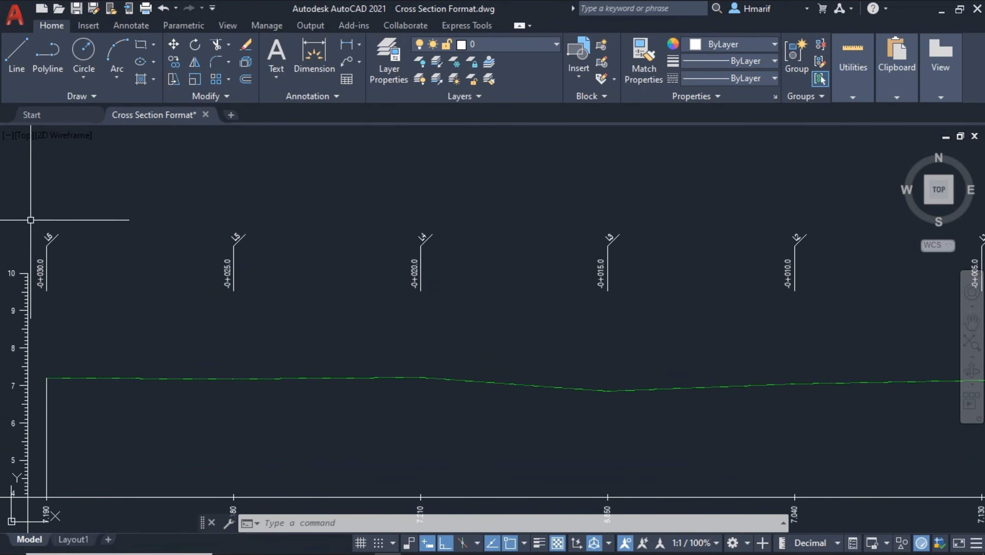
{"action": "middle_click_drag", "start_coordinate": [31, 220], "coordinate": [123, 221]}
{"action": "scroll", "coordinate": [115, 236], "scroll_direction": "up", "scroll_amount": 2}
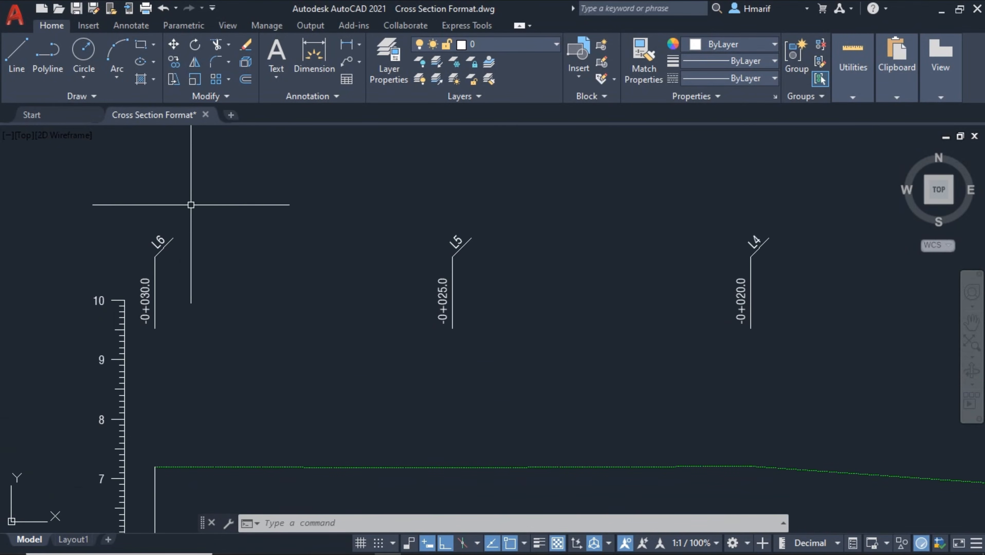
Examine the point and offset labels above the existing cross section, from L6 to the C/L centreline
{"action": "scroll", "coordinate": [145, 249], "scroll_direction": "down", "scroll_amount": 2}
{"action": "middle_click_drag", "start_coordinate": [710, 360], "coordinate": [320, 337]}
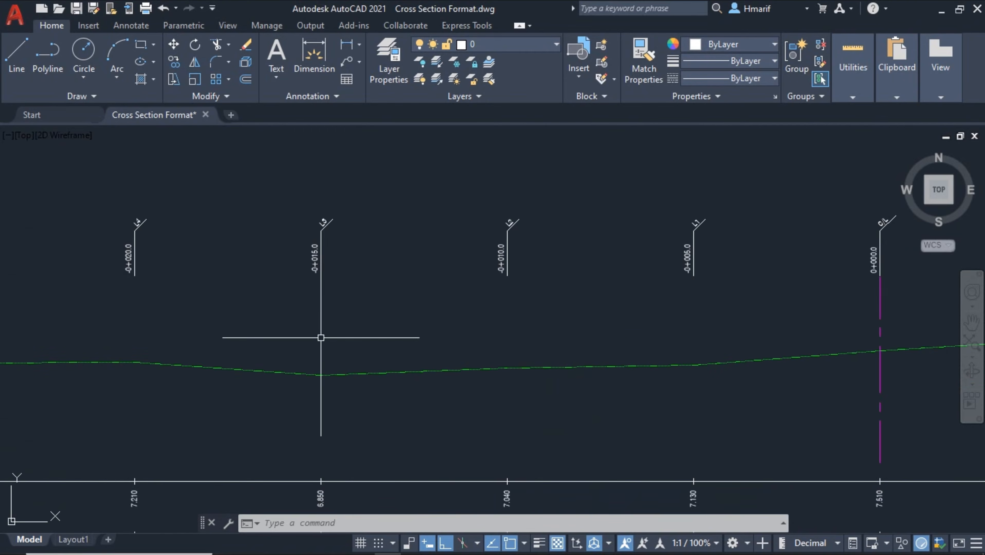
{"action": "middle_click_drag", "start_coordinate": [524, 339], "coordinate": [233, 341]}
{"action": "scroll", "coordinate": [589, 299], "scroll_direction": "up", "scroll_amount": 4}
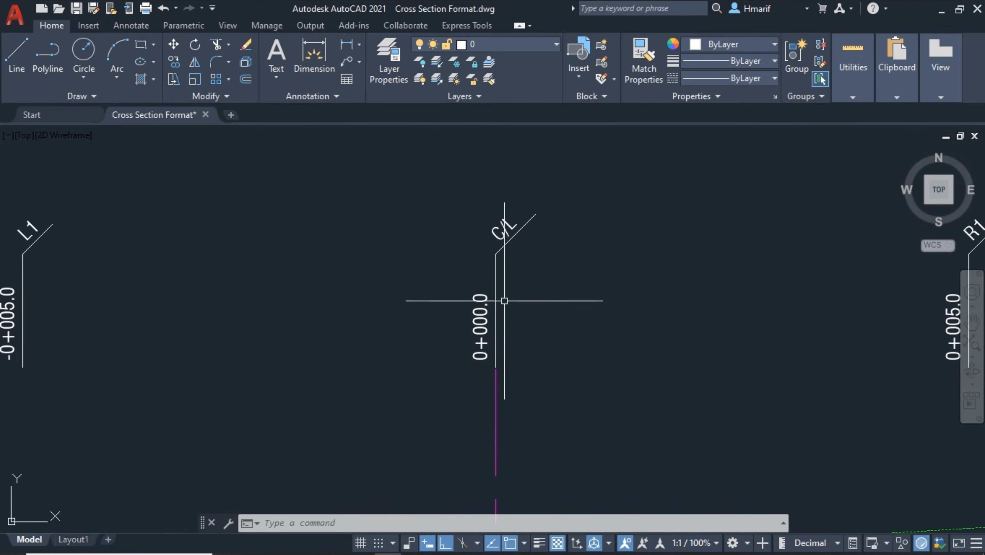
{"action": "scroll", "coordinate": [504, 300], "scroll_direction": "down", "scroll_amount": 2}
{"action": "middle_click_drag", "start_coordinate": [493, 339], "coordinate": [688, 338]}
{"action": "middle_click_drag", "start_coordinate": [373, 332], "coordinate": [450, 296]}
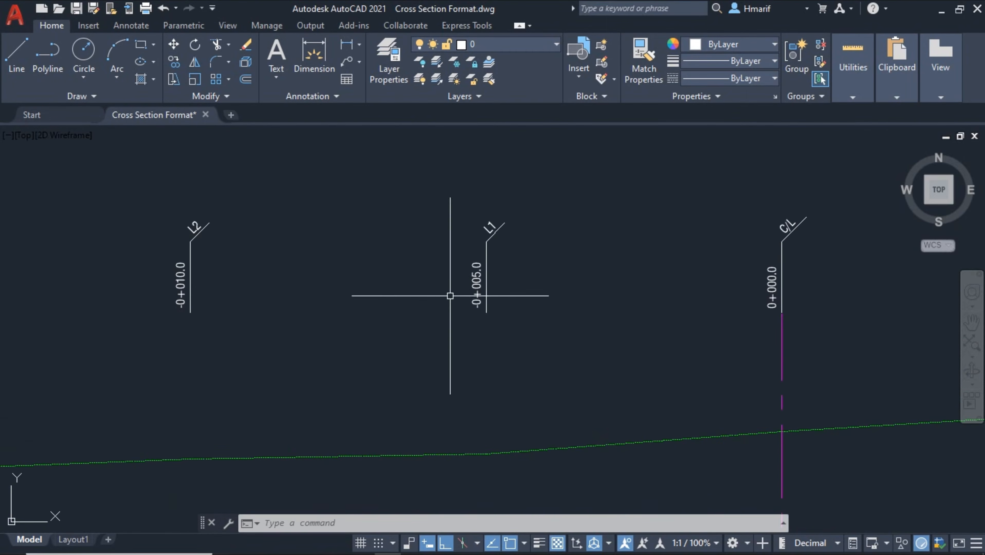
{"action": "scroll", "coordinate": [497, 302], "scroll_direction": "down", "scroll_amount": 4}
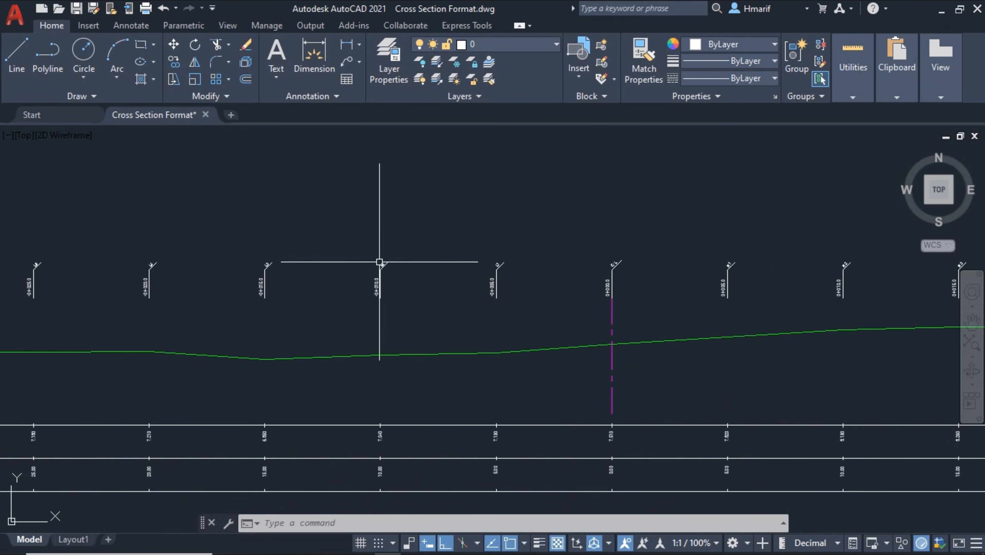
{"action": "scroll", "coordinate": [222, 279], "scroll_direction": "down", "scroll_amount": 2}
{"action": "scroll", "coordinate": [147, 272], "scroll_direction": "up", "scroll_amount": 5}
{"action": "scroll", "coordinate": [122, 280], "scroll_direction": "down", "scroll_amount": 7}
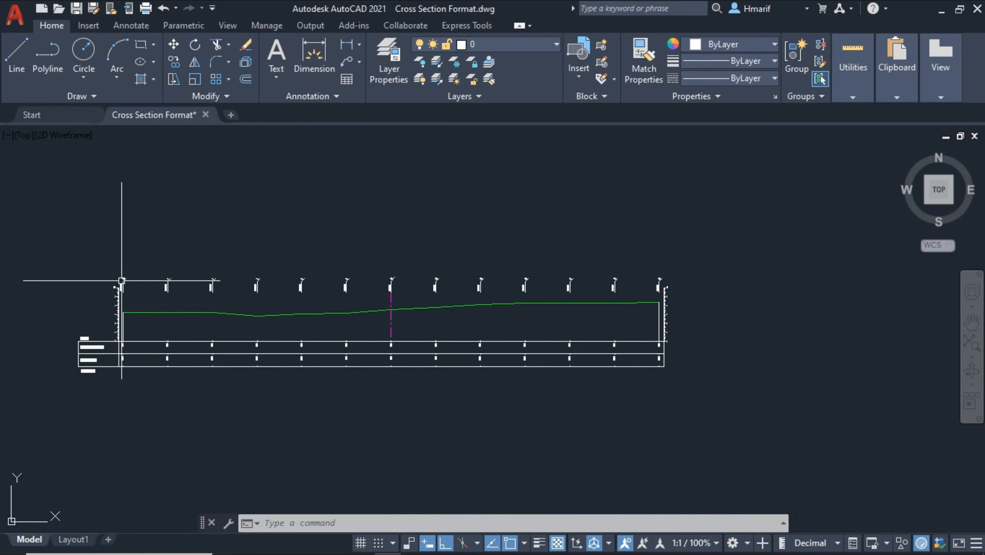
Examine the R1 to R6 point and offset labels above the existing cross section
{"action": "scroll", "coordinate": [428, 281], "scroll_direction": "up", "scroll_amount": 8}
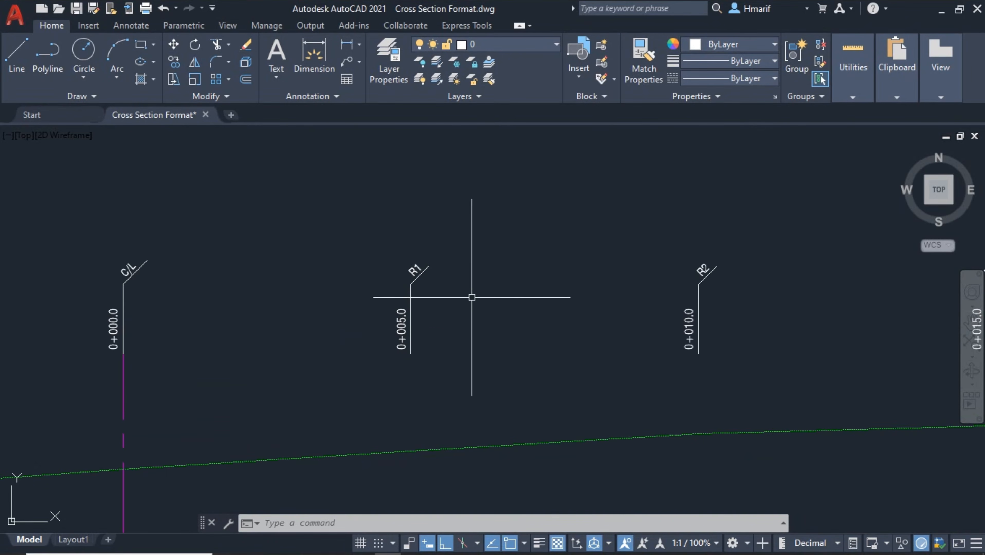
{"action": "scroll", "coordinate": [471, 298], "scroll_direction": "down", "scroll_amount": 4}
{"action": "middle_click_drag", "start_coordinate": [554, 319], "coordinate": [510, 290]}
{"action": "scroll", "coordinate": [426, 259], "scroll_direction": "up", "scroll_amount": 8}
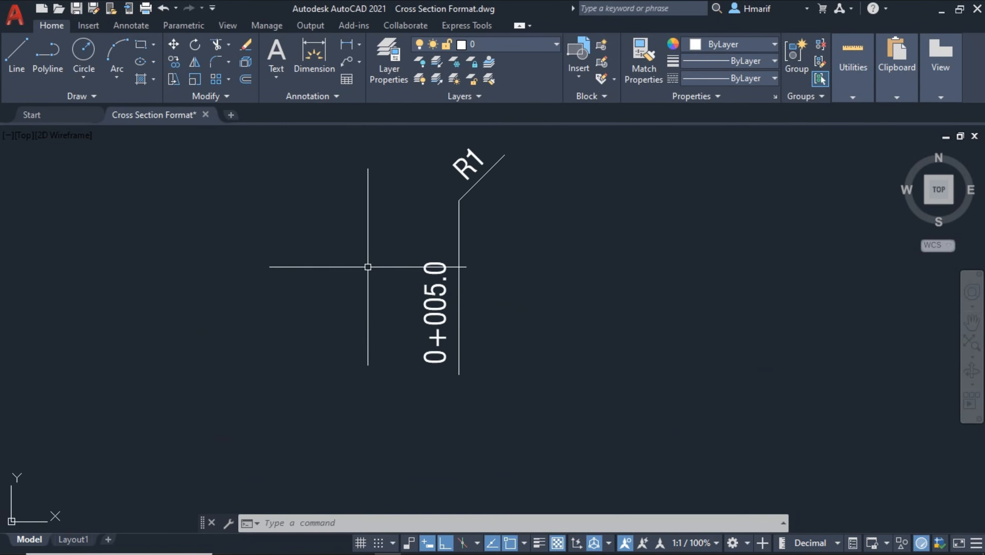
{"action": "scroll", "coordinate": [481, 267], "scroll_direction": "down", "scroll_amount": 6}
{"action": "middle_click_drag", "start_coordinate": [666, 309], "coordinate": [439, 286]}
{"action": "scroll", "coordinate": [440, 286], "scroll_direction": "down", "scroll_amount": 4}
{"action": "middle_click_drag", "start_coordinate": [558, 298], "coordinate": [633, 284]}
Erase the R1 to R6 point and offset labels above the existing cross section
{"action": "scroll", "coordinate": [741, 267], "scroll_direction": "up", "scroll_amount": 4}
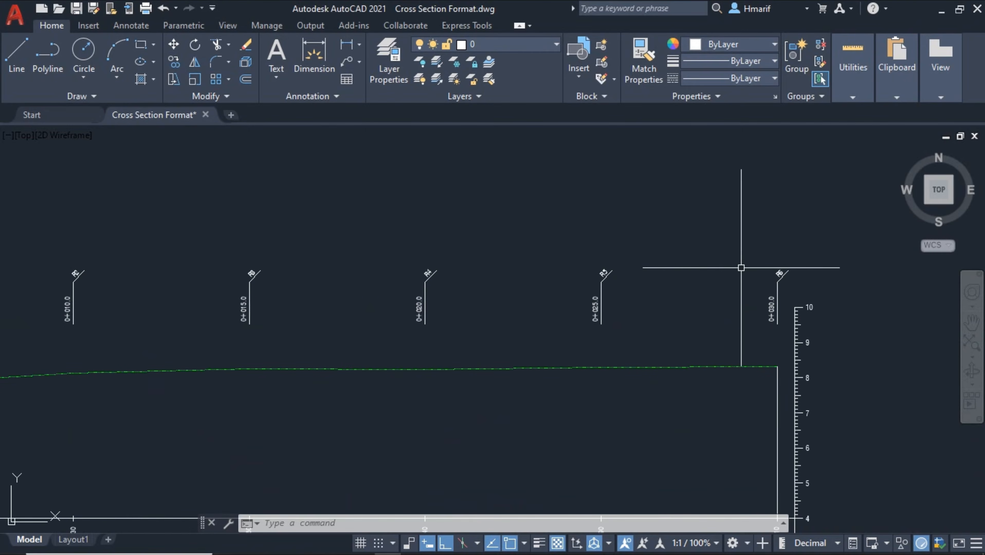
{"action": "left_click", "coordinate": [791, 250]}
{"action": "scroll", "coordinate": [384, 302], "scroll_direction": "down", "scroll_amount": 2}
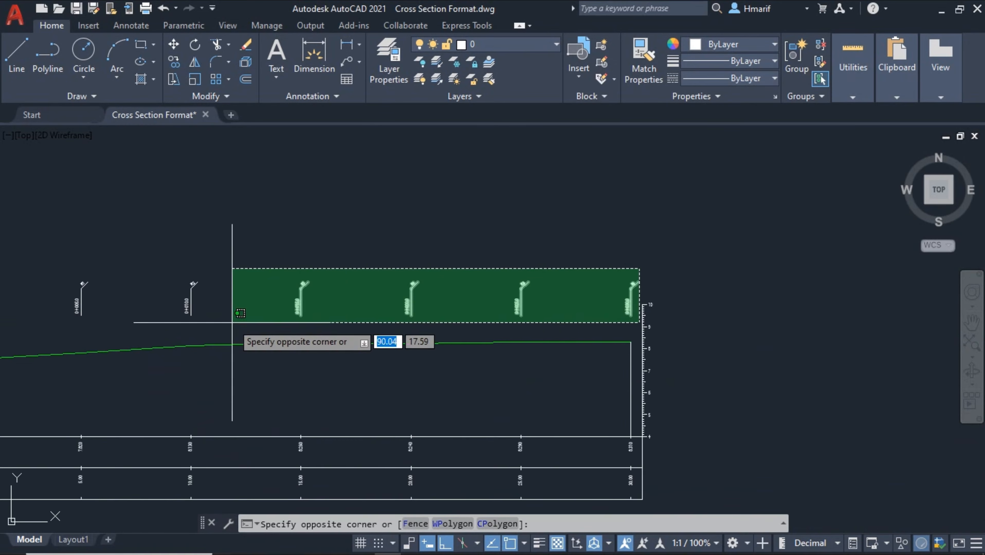
{"action": "left_click", "coordinate": [94, 319]}
{"action": "middle_click_drag", "start_coordinate": [61, 314], "coordinate": [179, 314]}
{"action": "key", "text": "Delete"}
Erase the remaining L1 to L6 and C/L labels above the existing section, keeping the magenta centreline
{"action": "middle_click_drag", "start_coordinate": [284, 337], "coordinate": [878, 338]}
{"action": "left_click", "coordinate": [675, 238]}
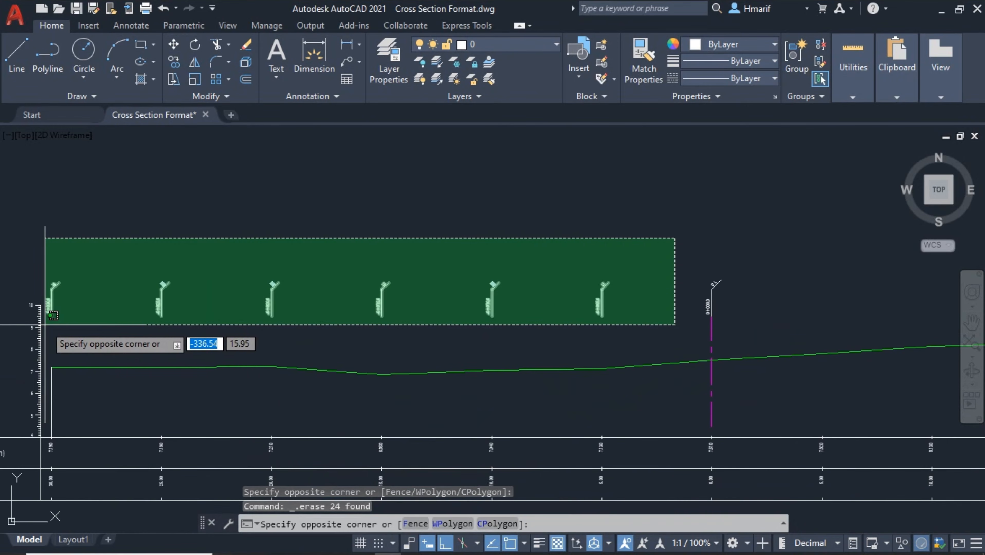
{"action": "left_click", "coordinate": [53, 315]}
{"action": "key", "text": "Delete"}
{"action": "left_click", "coordinate": [583, 241]}
{"action": "left_click", "coordinate": [769, 341]}
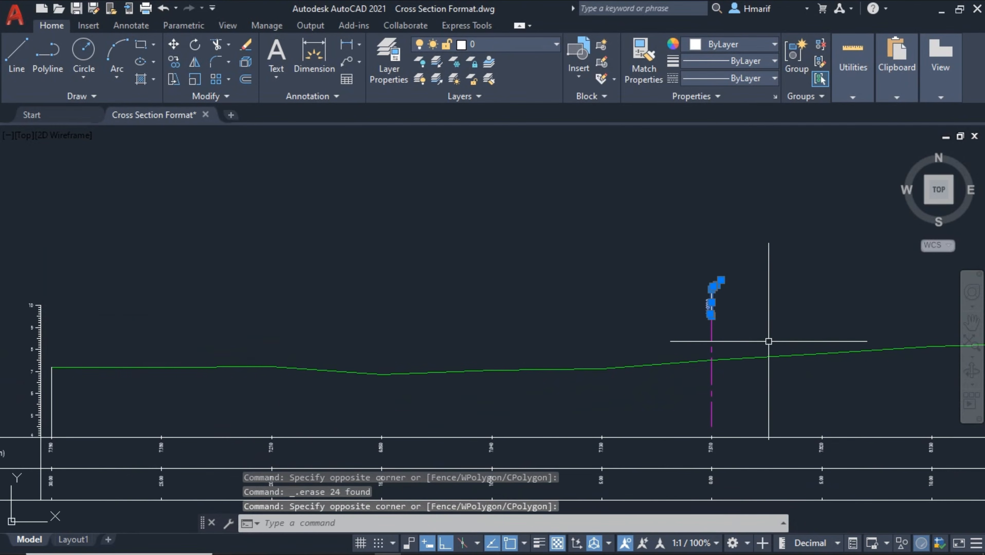
{"action": "key", "text": "Delete"}
Examine the proposed cross section's profile, level scale and level and distance rows, and its placement below the existing section
{"action": "middle_click_drag", "start_coordinate": [769, 341], "coordinate": [708, 260]}
{"action": "scroll", "coordinate": [546, 273], "scroll_direction": "down", "scroll_amount": 4}
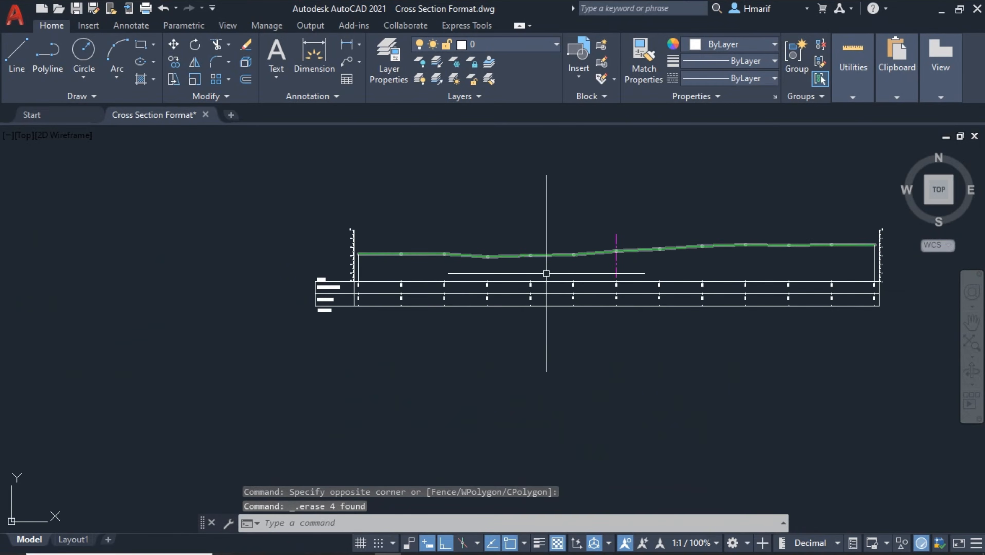
{"action": "scroll", "coordinate": [546, 273], "scroll_direction": "down", "scroll_amount": 3}
{"action": "middle_click_drag", "start_coordinate": [554, 325], "coordinate": [538, 215]}
{"action": "scroll", "coordinate": [512, 378], "scroll_direction": "up", "scroll_amount": 2}
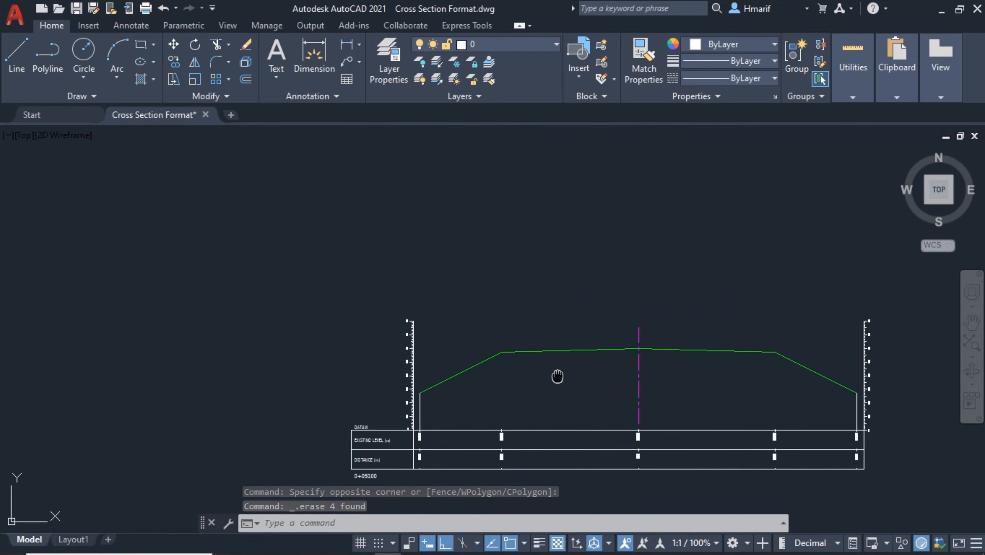
{"action": "middle_click_drag", "start_coordinate": [558, 376], "coordinate": [538, 302]}
{"action": "scroll", "coordinate": [395, 308], "scroll_direction": "up", "scroll_amount": 4}
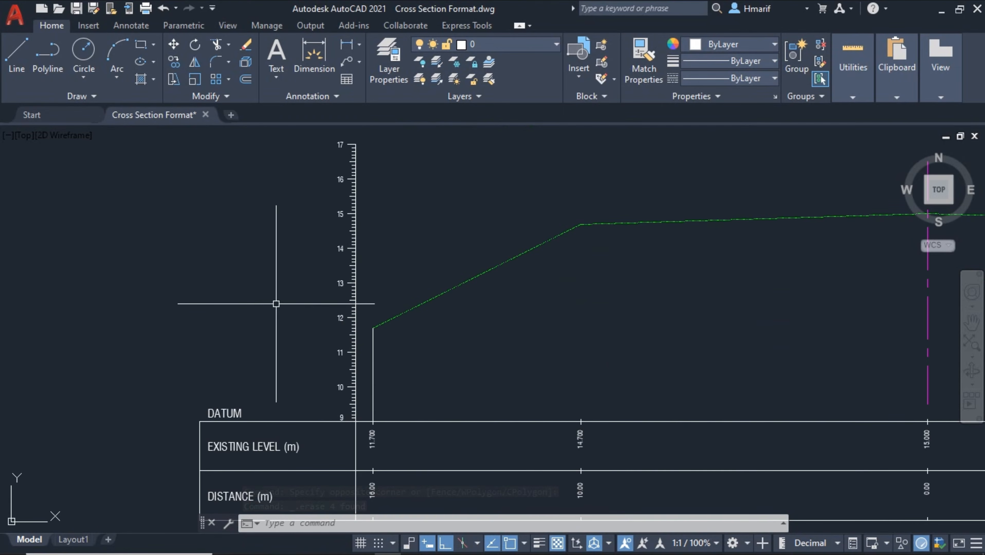
{"action": "scroll", "coordinate": [276, 304], "scroll_direction": "down", "scroll_amount": 2}
{"action": "scroll", "coordinate": [347, 336], "scroll_direction": "down", "scroll_amount": 3}
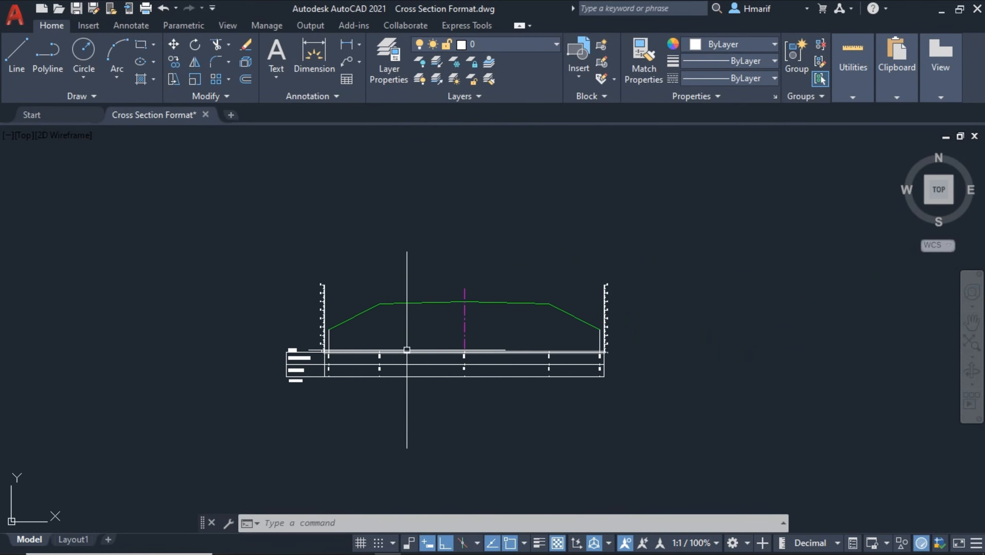
{"action": "mouse_move", "coordinate": [553, 296]}
{"action": "middle_mouse_down"}
{"action": "mouse_move", "coordinate": [585, 347]}
{"action": "mouse_move", "coordinate": [594, 404]}
{"action": "middle_mouse_up"}
{"action": "scroll", "coordinate": [575, 338], "scroll_direction": "down", "scroll_amount": 4}
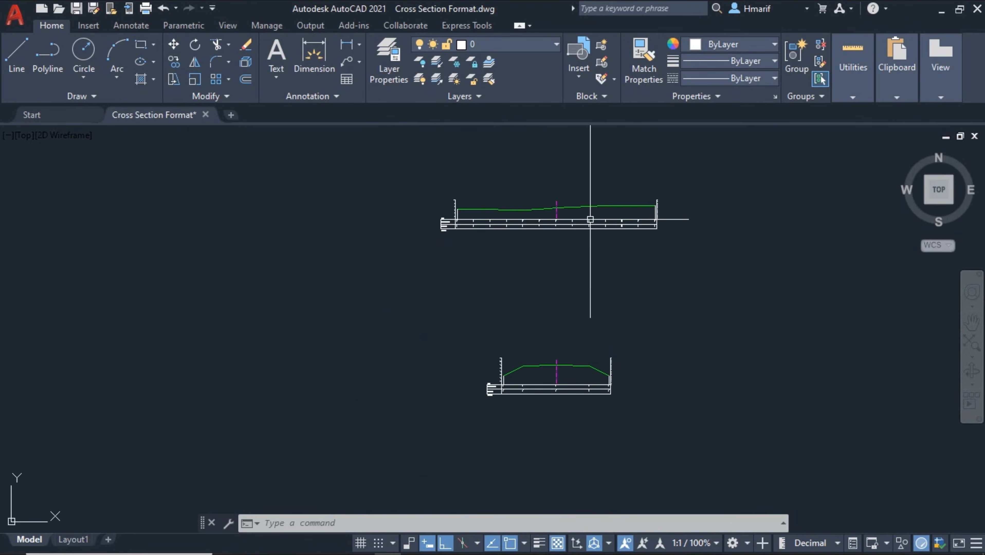
Add a linear dimension between the 5.00 and 0.00 distance ticks on the existing section to check its drawn scale
{"action": "scroll", "coordinate": [509, 205], "scroll_direction": "up", "scroll_amount": 5}
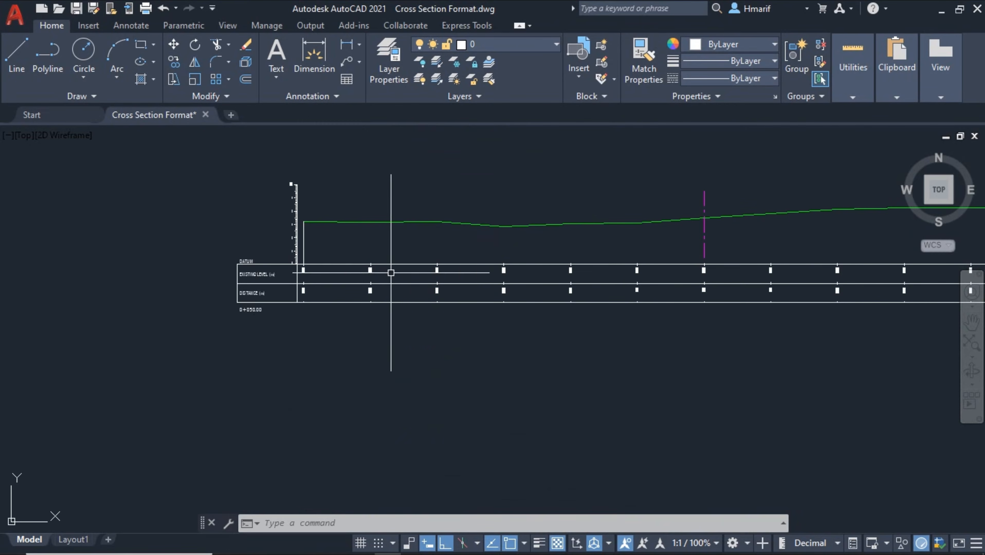
{"action": "scroll", "coordinate": [383, 272], "scroll_direction": "up", "scroll_amount": 2}
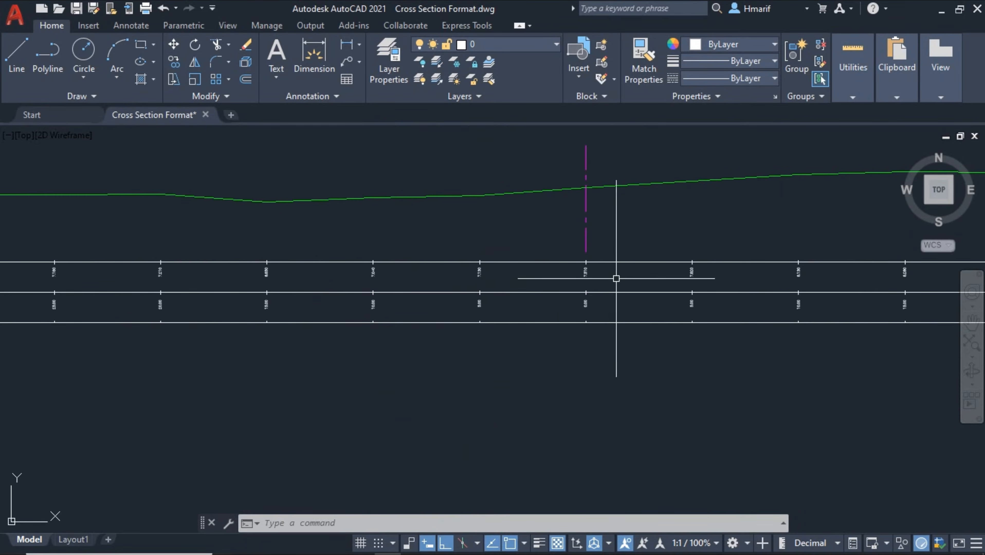
{"action": "scroll", "coordinate": [616, 279], "scroll_direction": "up", "scroll_amount": 4}
{"action": "scroll", "coordinate": [514, 286], "scroll_direction": "down", "scroll_amount": 2}
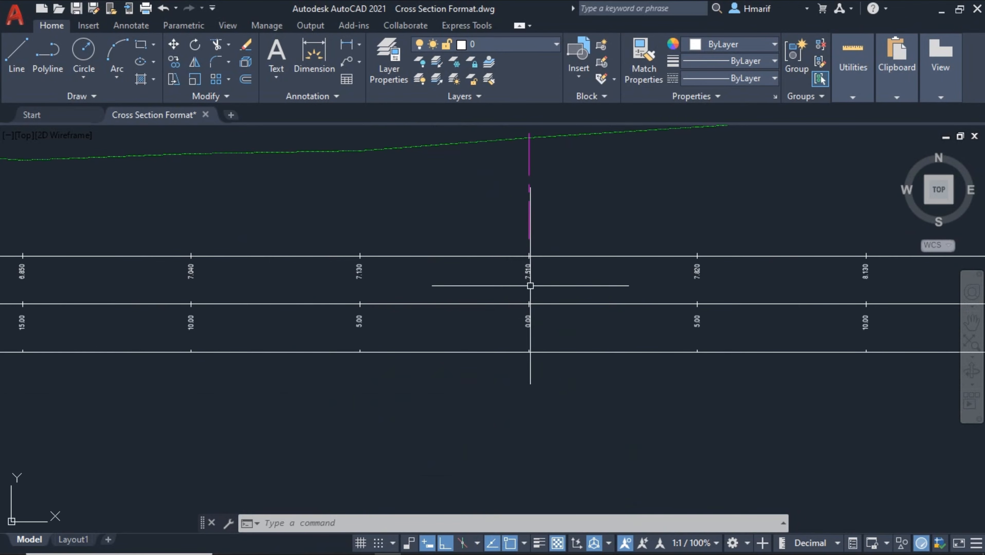
{"action": "left_click", "coordinate": [345, 44]}
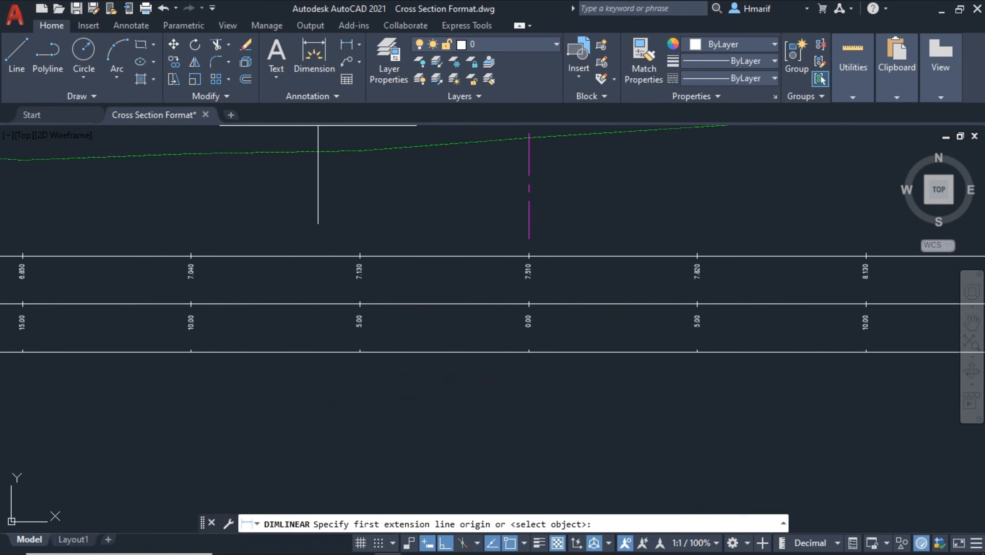
{"action": "scroll", "coordinate": [329, 279], "scroll_direction": "up", "scroll_amount": 4}
{"action": "left_click", "coordinate": [314, 160]}
{"action": "middle_click_drag", "start_coordinate": [567, 268], "coordinate": [147, 334]}
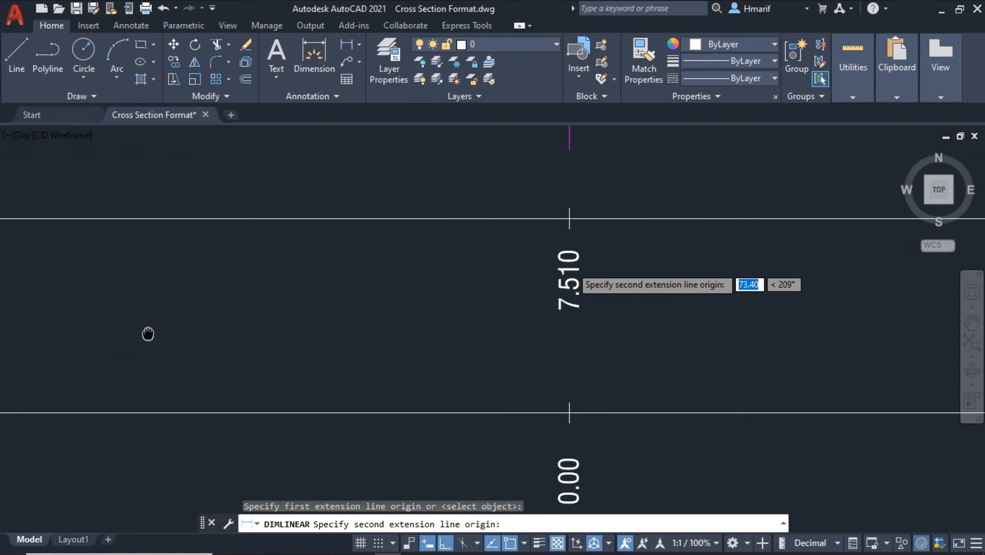
{"action": "left_click", "coordinate": [575, 217]}
{"action": "scroll", "coordinate": [404, 282], "scroll_direction": "down", "scroll_amount": 3}
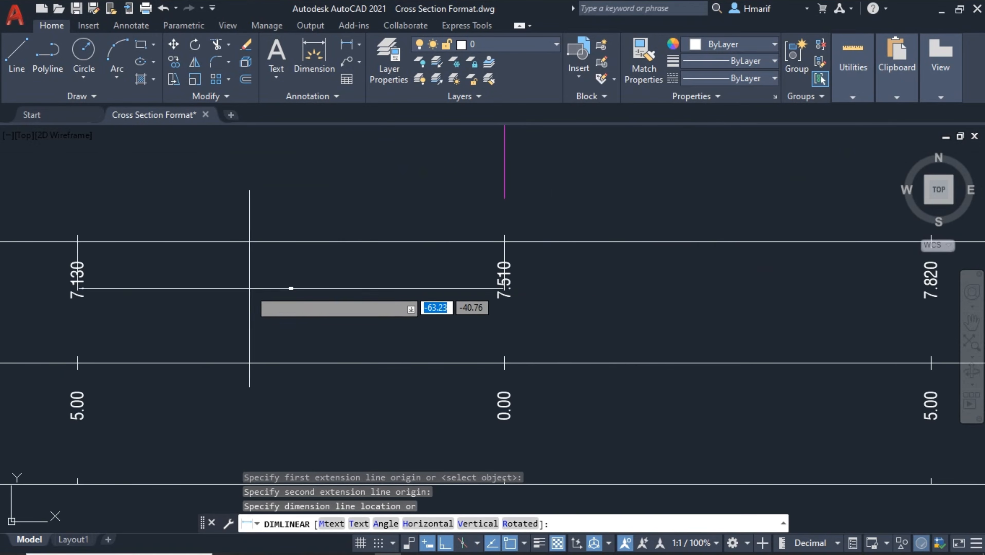
{"action": "left_click", "coordinate": [242, 325]}
{"action": "scroll", "coordinate": [283, 310], "scroll_direction": "up", "scroll_amount": 3}
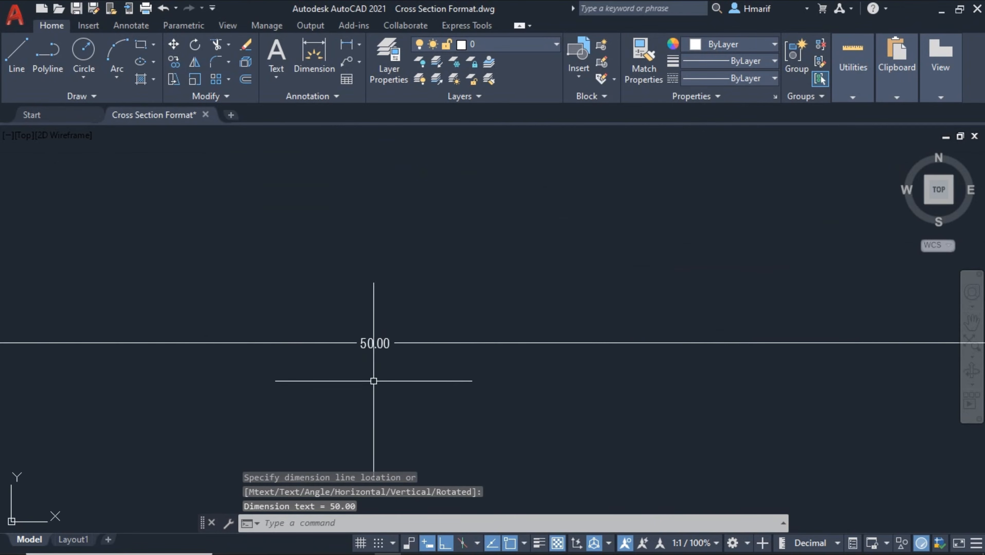
Erase the linear dimension placed between the 5.00 and 0.00 ticks of the existing section
{"action": "scroll", "coordinate": [371, 362], "scroll_direction": "up", "scroll_amount": 3}
{"action": "scroll", "coordinate": [406, 345], "scroll_direction": "down", "scroll_amount": 3}
{"action": "left_click", "coordinate": [462, 341]}
{"action": "left_click", "coordinate": [349, 293]}
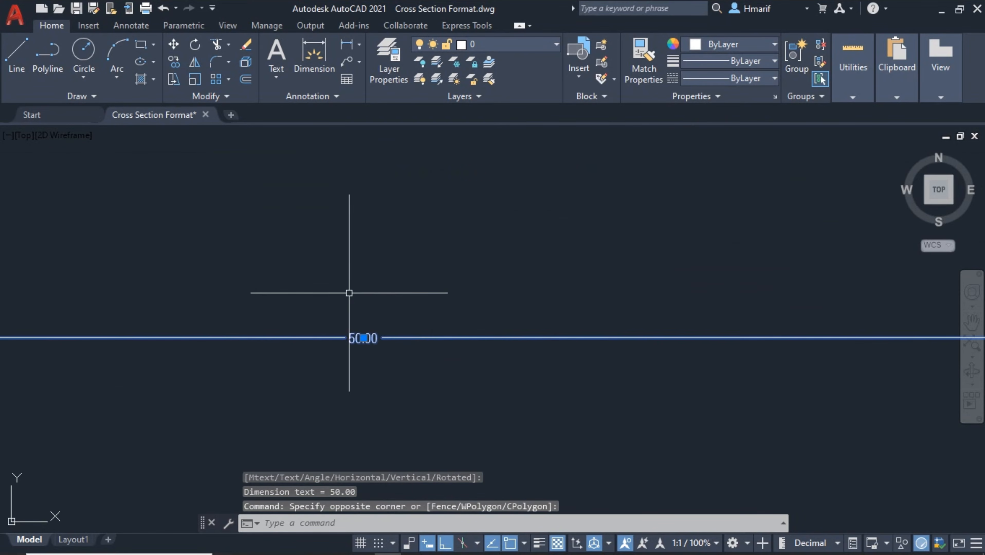
{"action": "key", "text": "Delete"}
Scale both cross sections together by a factor of 0.1 about a base point between them
{"action": "scroll", "coordinate": [402, 290], "scroll_direction": "down", "scroll_amount": 5}
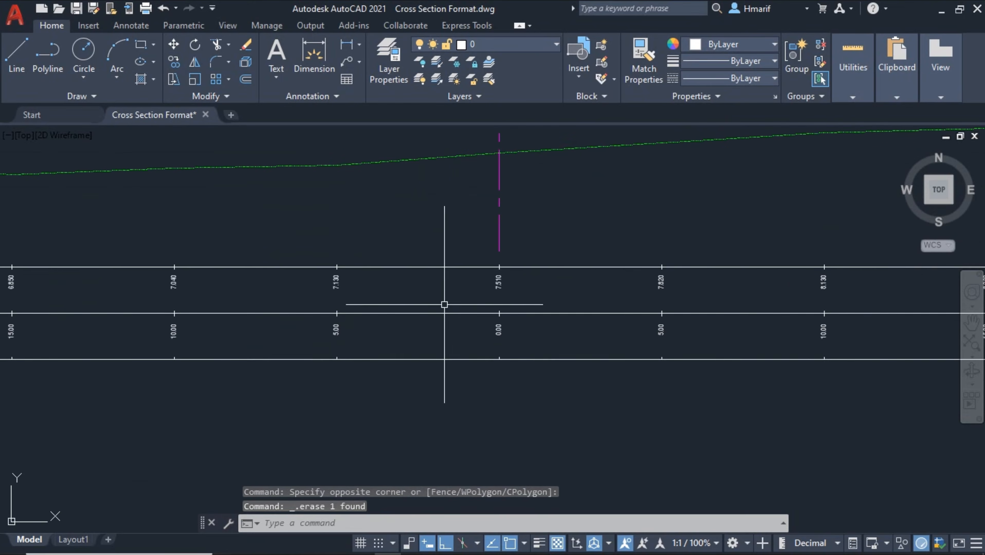
{"action": "scroll", "coordinate": [444, 304], "scroll_direction": "down", "scroll_amount": 10}
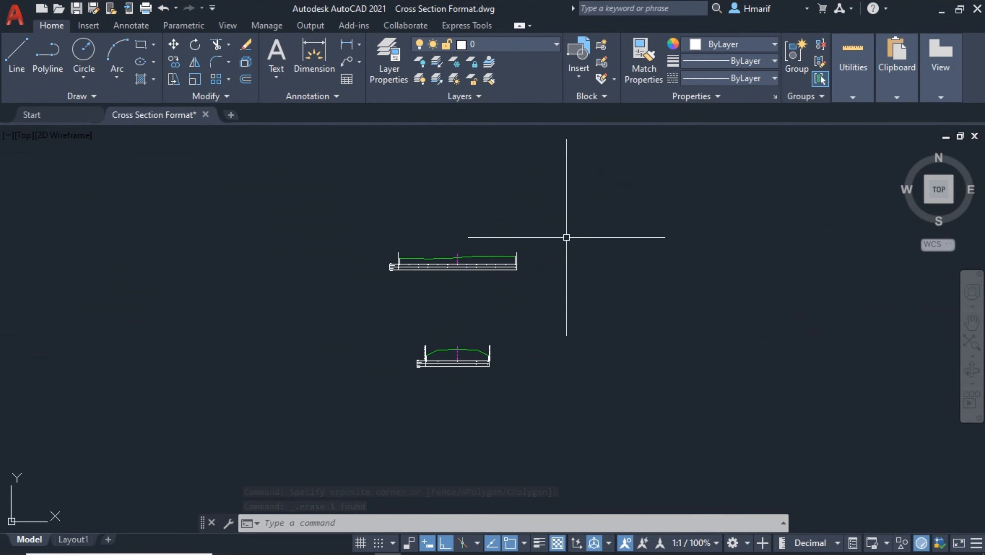
{"action": "left_click", "coordinate": [567, 216]}
{"action": "left_click", "coordinate": [321, 417]}
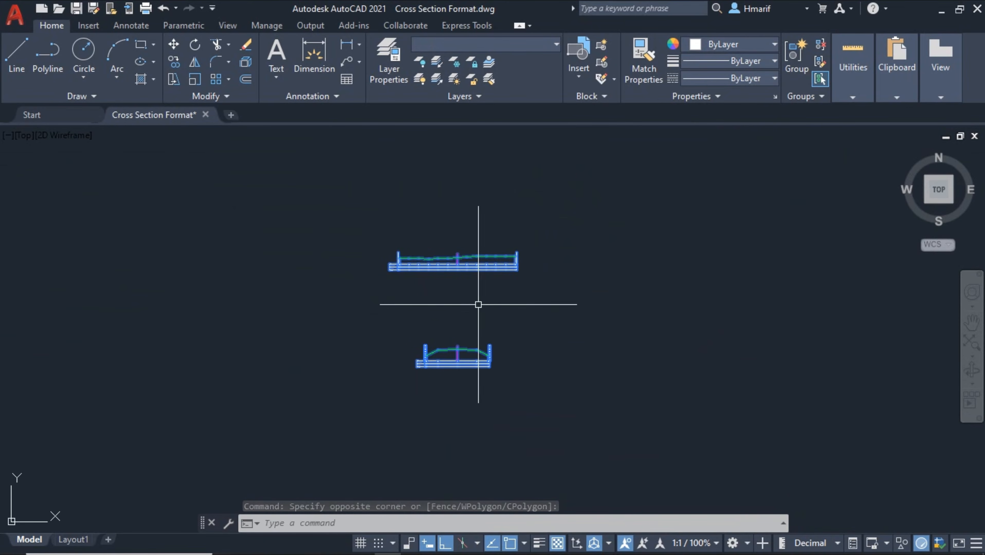
{"action": "type", "text": "s"}
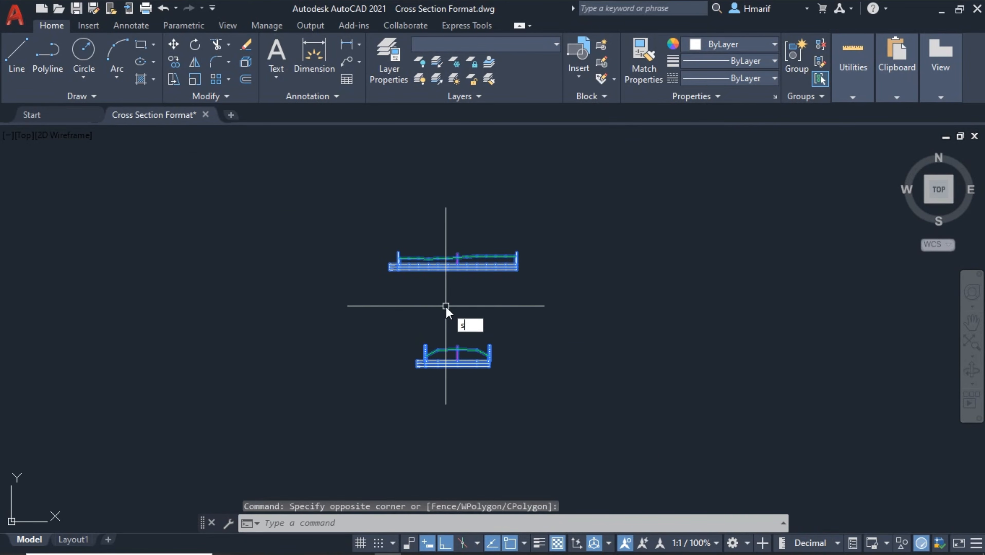
{"action": "type", "text": "c"}
{"action": "key", "text": "Return"}
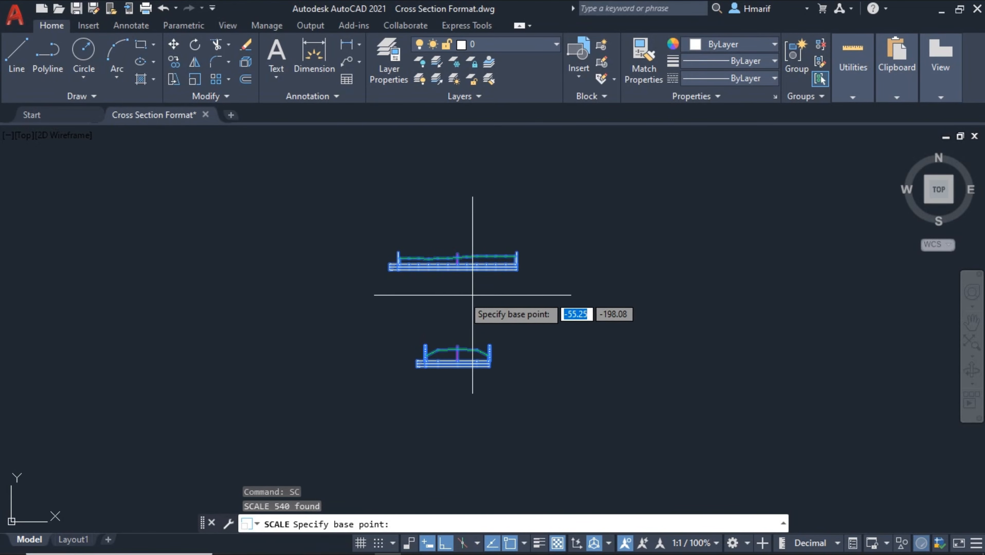
{"action": "left_click", "coordinate": [451, 292]}
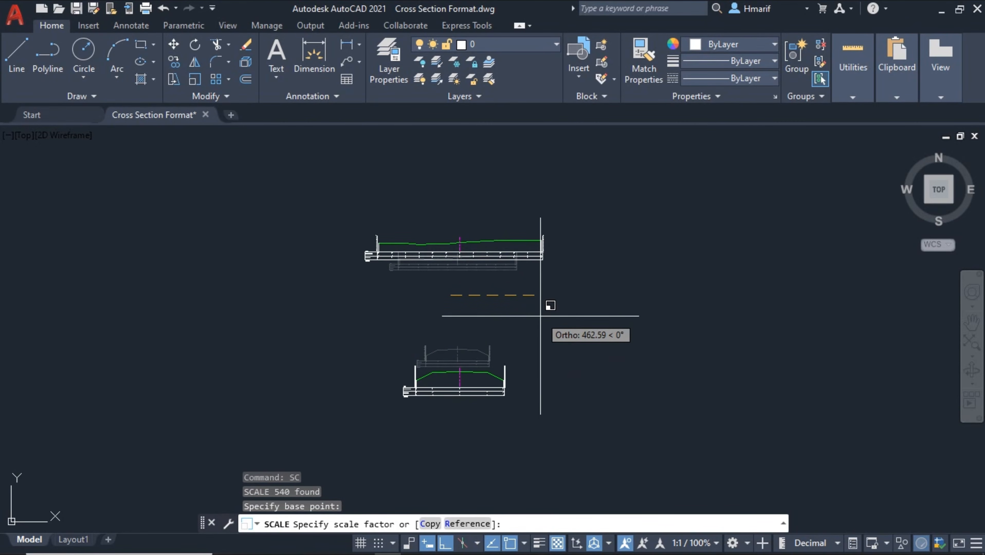
{"action": "type", "text": "0.1"}
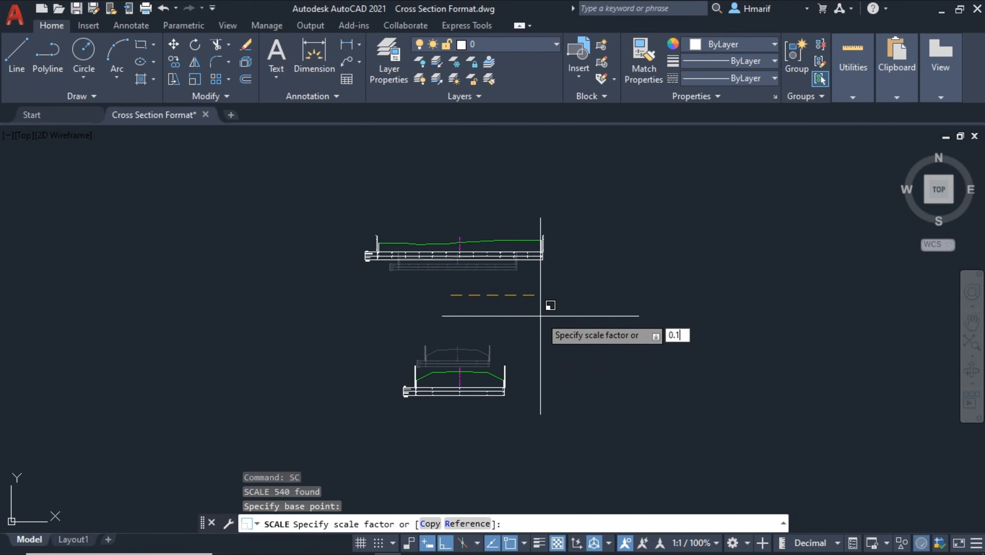
{"action": "key", "text": "Return"}
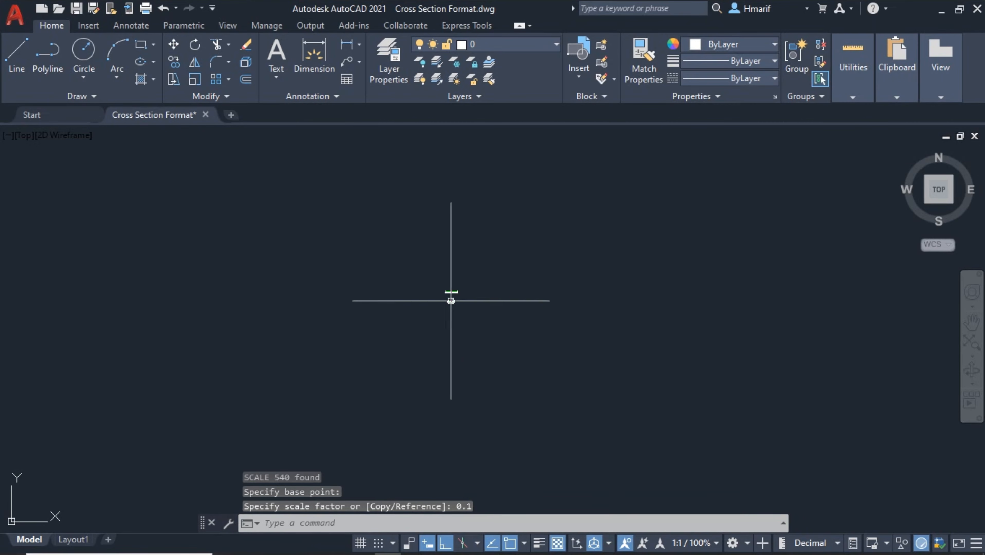
Examine the scaled cross sections and the spacing between the existing section's 5.00 and 0.00 distance ticks
{"action": "scroll", "coordinate": [451, 300], "scroll_direction": "up", "scroll_amount": 10}
{"action": "middle_click_drag", "start_coordinate": [527, 338], "coordinate": [455, 187]}
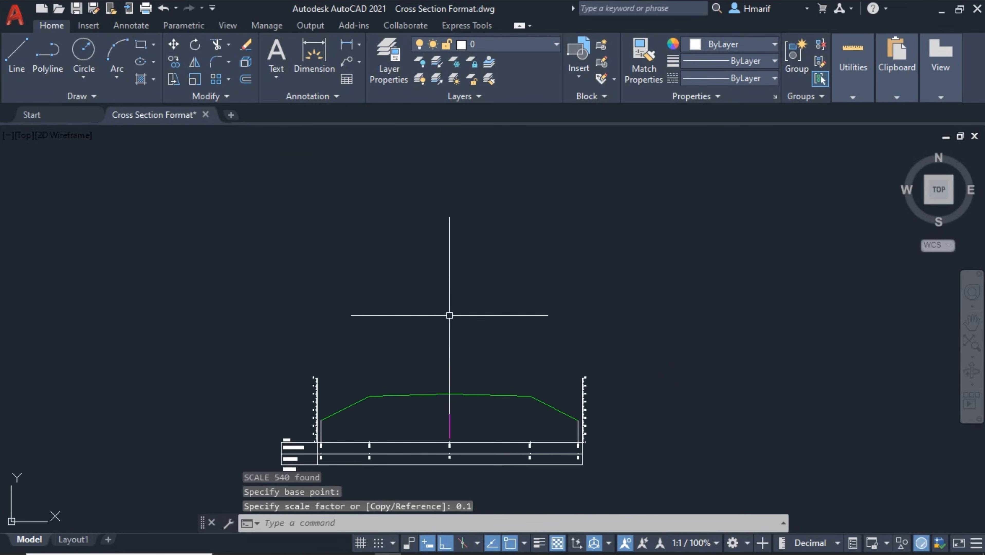
{"action": "scroll", "coordinate": [436, 431], "scroll_direction": "up", "scroll_amount": 3}
{"action": "scroll", "coordinate": [505, 282], "scroll_direction": "down", "scroll_amount": 2}
{"action": "middle_click_drag", "start_coordinate": [514, 176], "coordinate": [515, 445]}
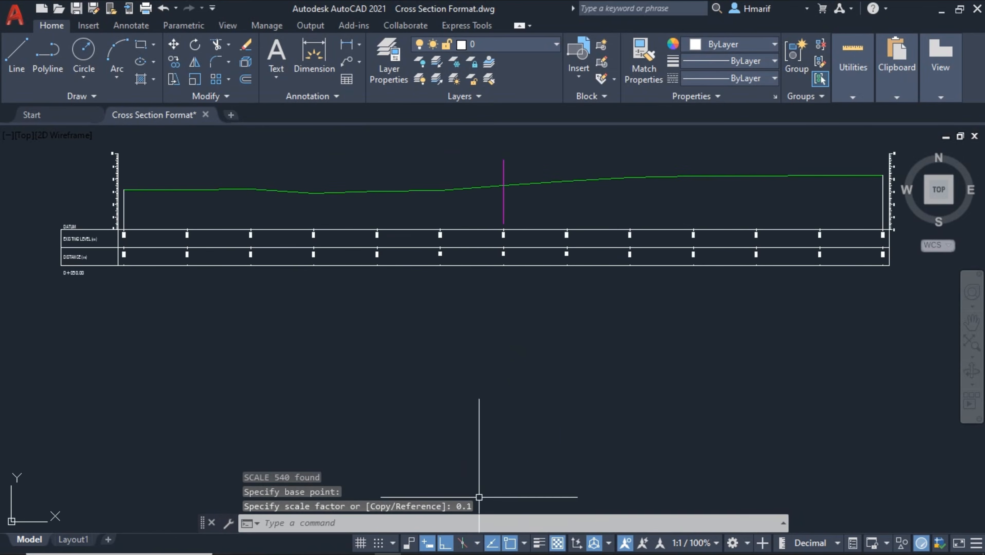
{"action": "scroll", "coordinate": [485, 220], "scroll_direction": "up", "scroll_amount": 3}
{"action": "middle_click_drag", "start_coordinate": [442, 390], "coordinate": [474, 231]}
{"action": "scroll", "coordinate": [380, 261], "scroll_direction": "up", "scroll_amount": 2}
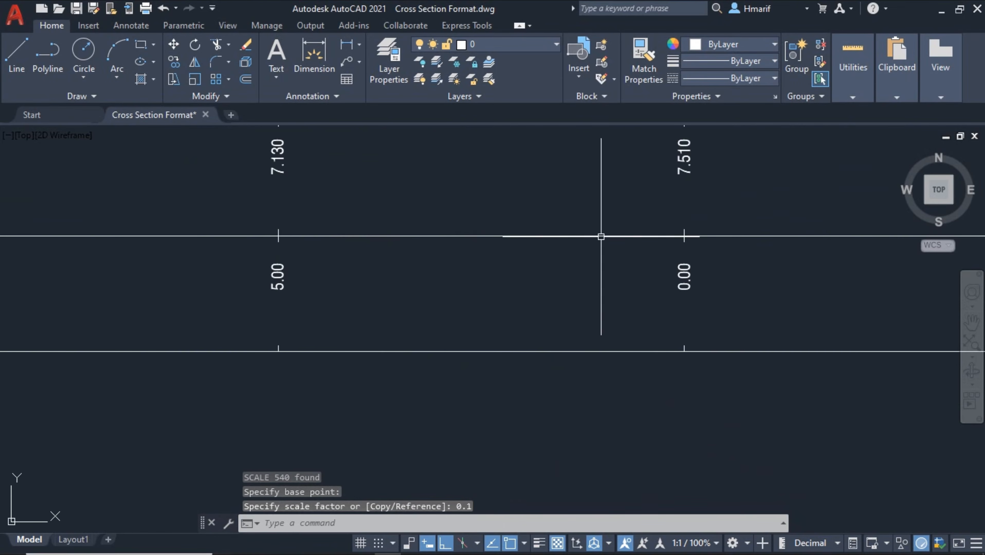
Measure the distance between the existing section's 5.00 and 0.00 ticks with a linear dimension, and erase that dimension
{"action": "left_click", "coordinate": [355, 45]}
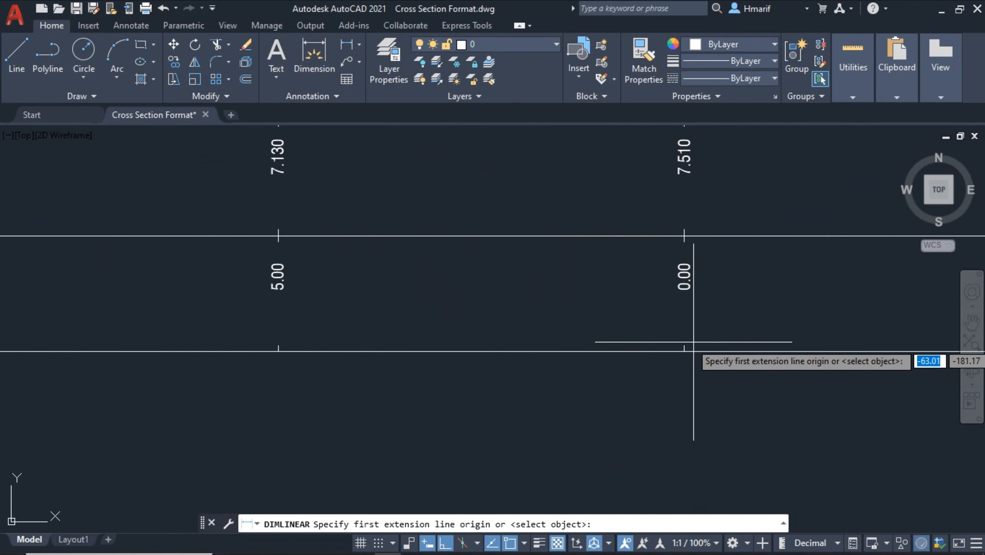
{"action": "left_click", "coordinate": [684, 238]}
{"action": "left_click", "coordinate": [279, 236]}
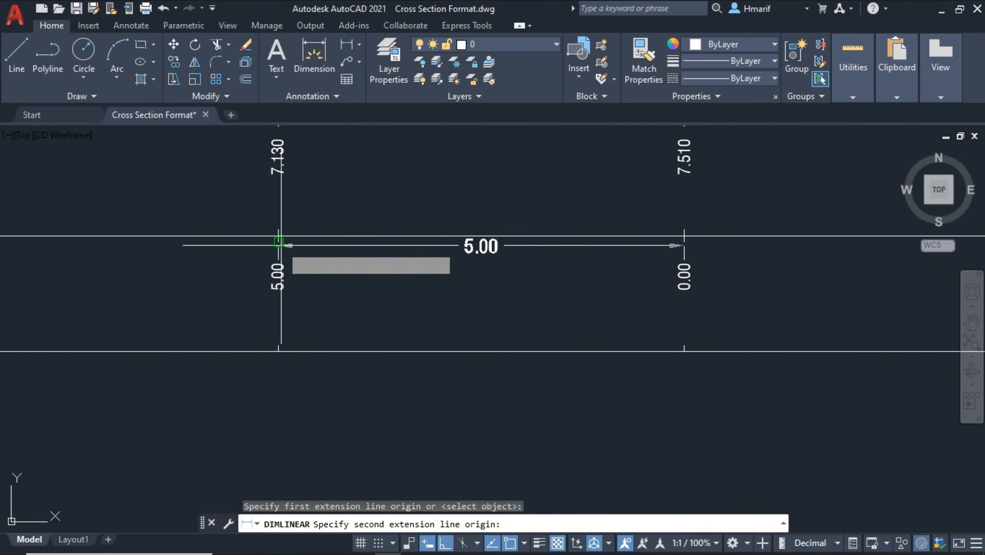
{"action": "left_click", "coordinate": [505, 266]}
{"action": "scroll", "coordinate": [513, 303], "scroll_direction": "up", "scroll_amount": 5}
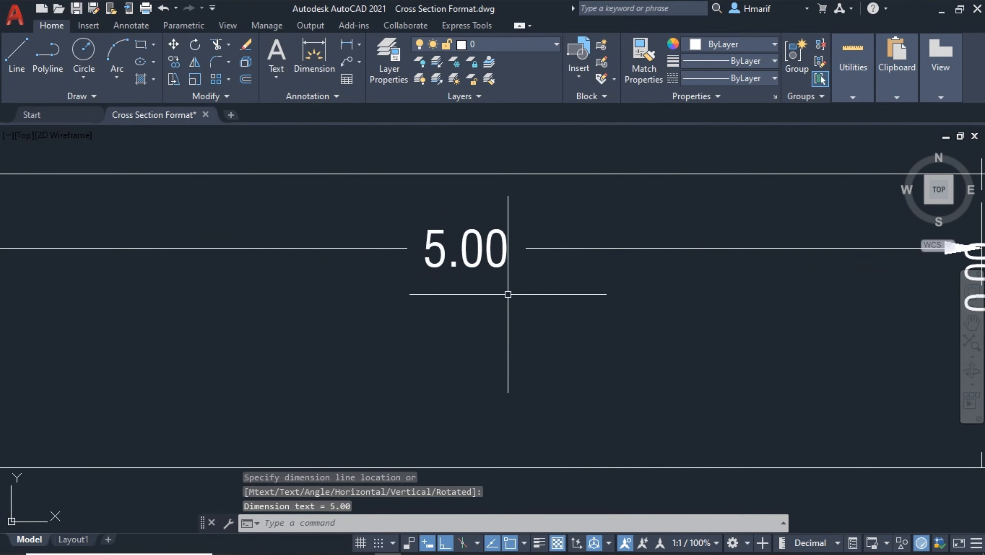
{"action": "scroll", "coordinate": [508, 291], "scroll_direction": "down", "scroll_amount": 3}
{"action": "left_click", "coordinate": [524, 300]}
{"action": "left_click", "coordinate": [466, 259]}
{"action": "key", "text": "Delete"}
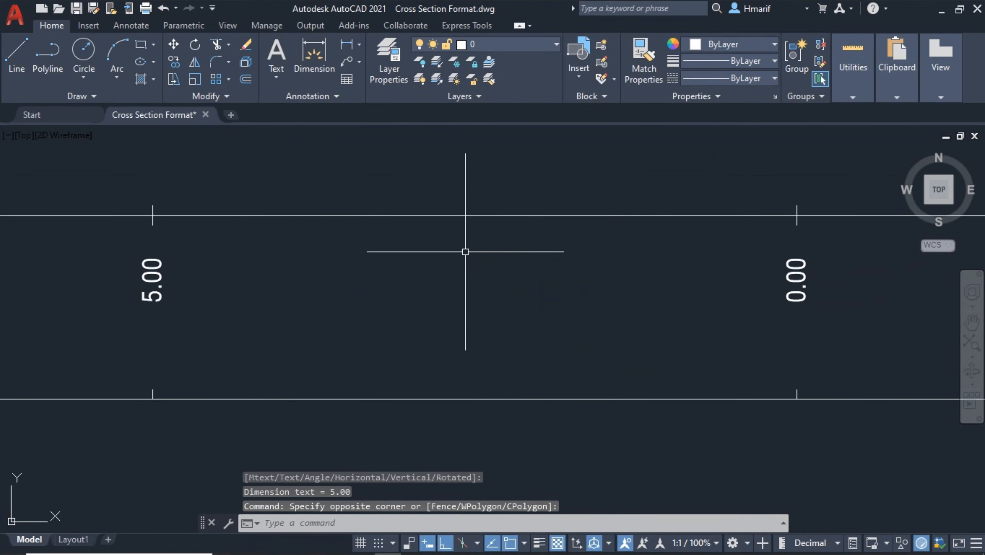
Move the whole proposed cross section straight up, closer below the existing cross section
{"action": "scroll", "coordinate": [463, 248], "scroll_direction": "down", "scroll_amount": 5}
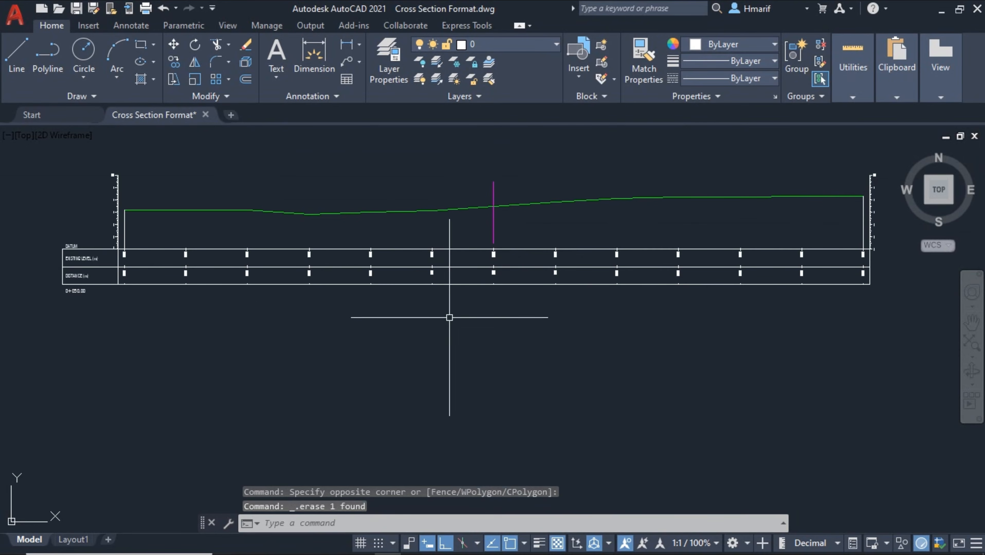
{"action": "scroll", "coordinate": [448, 292], "scroll_direction": "down", "scroll_amount": 2}
{"action": "scroll", "coordinate": [459, 352], "scroll_direction": "up", "scroll_amount": 2}
{"action": "scroll", "coordinate": [428, 257], "scroll_direction": "down", "scroll_amount": 1}
{"action": "scroll", "coordinate": [429, 257], "scroll_direction": "down", "scroll_amount": 4}
{"action": "middle_click_drag", "start_coordinate": [500, 374], "coordinate": [512, 256]}
{"action": "scroll", "coordinate": [521, 333], "scroll_direction": "up", "scroll_amount": 2}
{"action": "left_click", "coordinate": [648, 282]}
{"action": "left_click", "coordinate": [222, 449]}
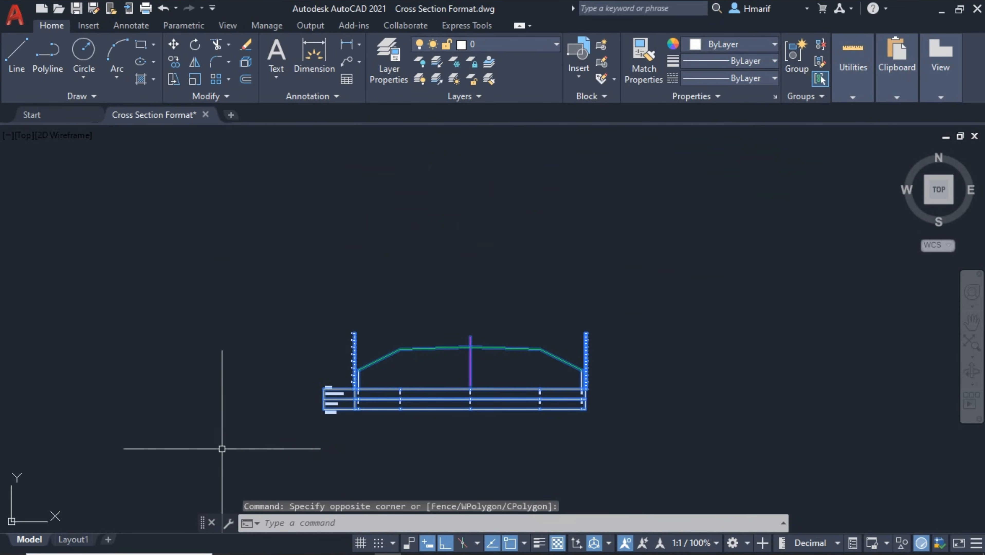
{"action": "key", "text": "Return"}
{"action": "scroll", "coordinate": [453, 404], "scroll_direction": "down", "scroll_amount": 3}
{"action": "left_click", "coordinate": [571, 401]}
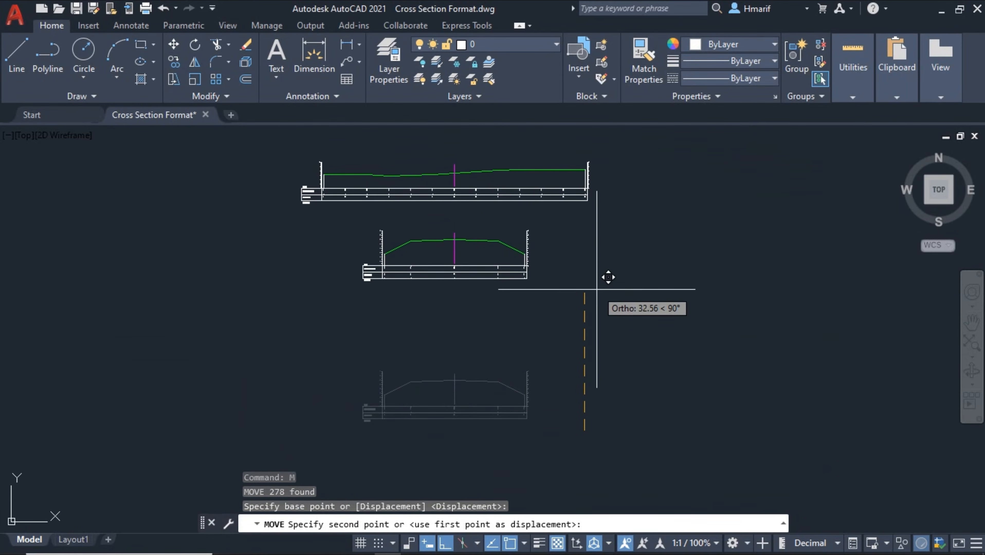
{"action": "left_click", "coordinate": [567, 267]}
Regenerate the drawing to refresh the linetype display of both cross sections
{"action": "scroll", "coordinate": [428, 186], "scroll_direction": "up", "scroll_amount": 3}
{"action": "middle_click_drag", "start_coordinate": [441, 270], "coordinate": [441, 317]}
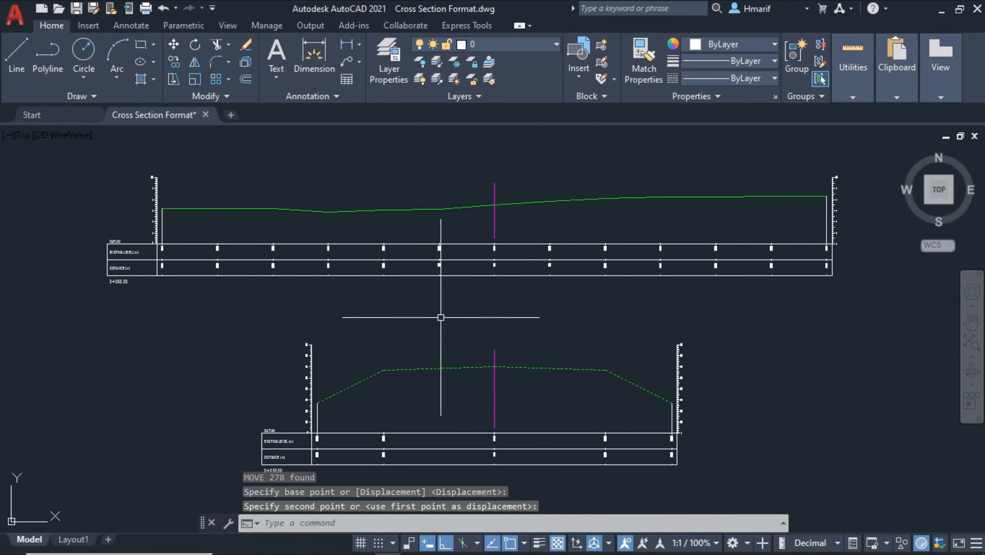
{"action": "key", "text": "Escape"}
{"action": "key", "text": "Return"}
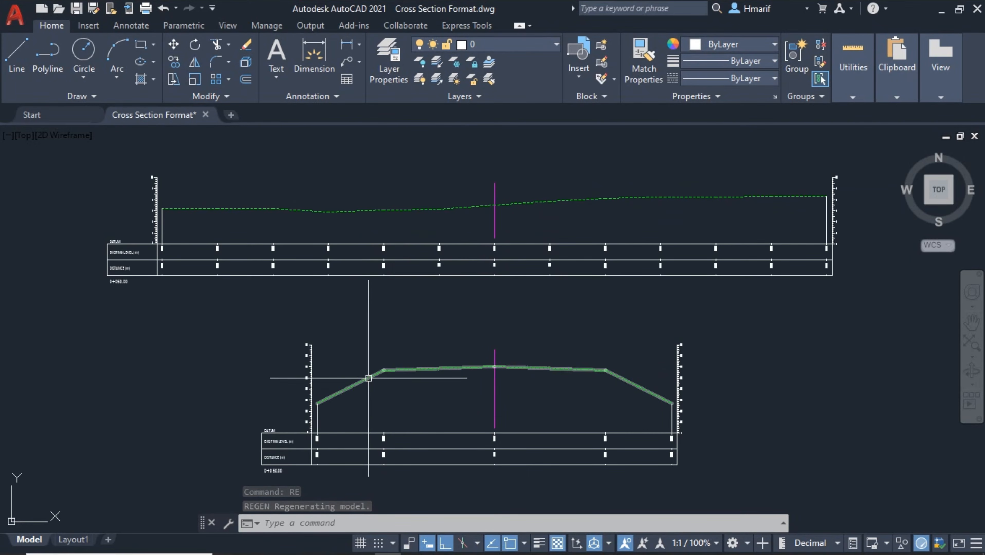
Examine the proposed section's centreline levels and distances, and compare them with the existing section's ground line and level scale
{"action": "scroll", "coordinate": [415, 398], "scroll_direction": "up", "scroll_amount": 6}
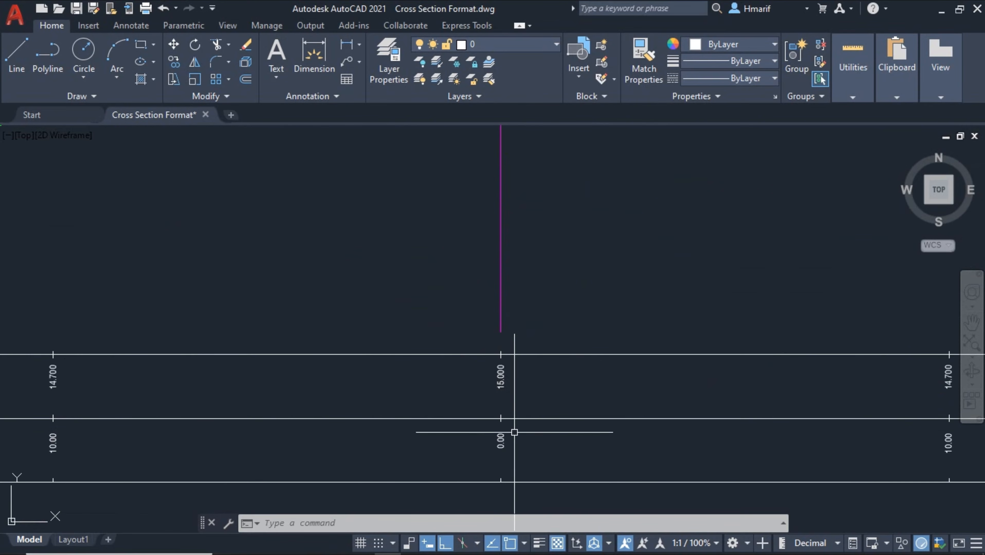
{"action": "scroll", "coordinate": [503, 399], "scroll_direction": "down", "scroll_amount": 2}
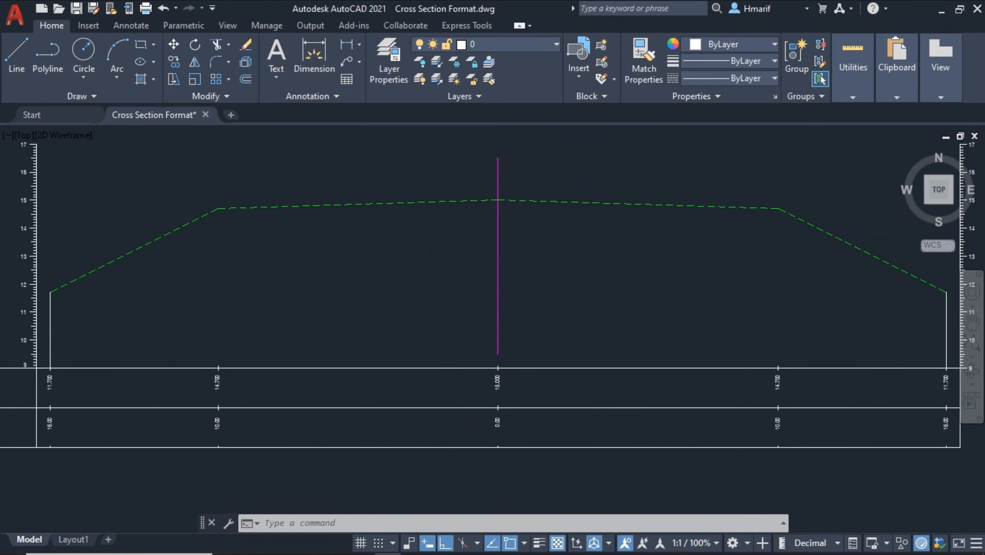
{"action": "scroll", "coordinate": [515, 399], "scroll_direction": "up", "scroll_amount": 4}
{"action": "middle_click_drag", "start_coordinate": [504, 382], "coordinate": [502, 307]}
{"action": "scroll", "coordinate": [520, 436], "scroll_direction": "down", "scroll_amount": 2}
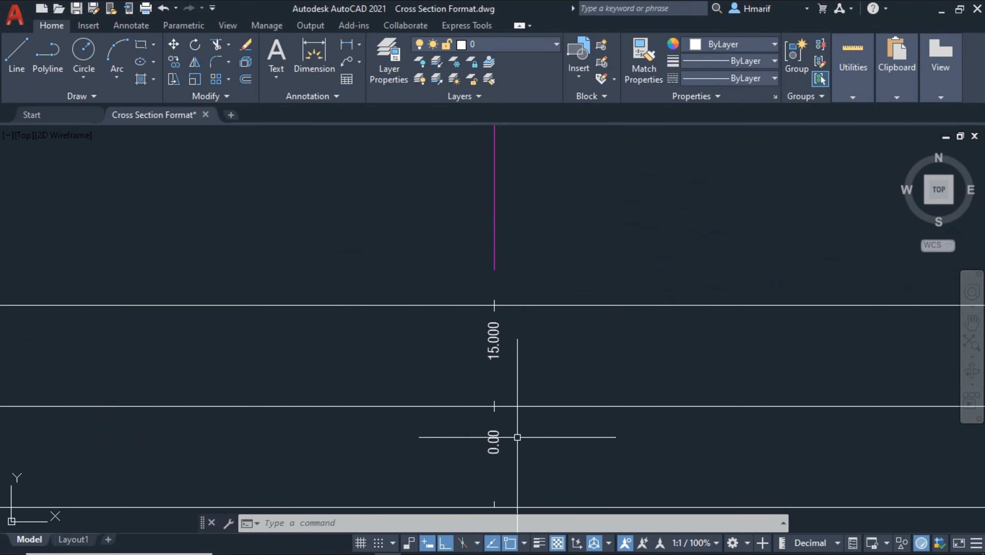
{"action": "scroll", "coordinate": [517, 437], "scroll_direction": "down", "scroll_amount": 2}
{"action": "middle_click_drag", "start_coordinate": [525, 260], "coordinate": [552, 347]}
{"action": "scroll", "coordinate": [557, 340], "scroll_direction": "up", "scroll_amount": 1}
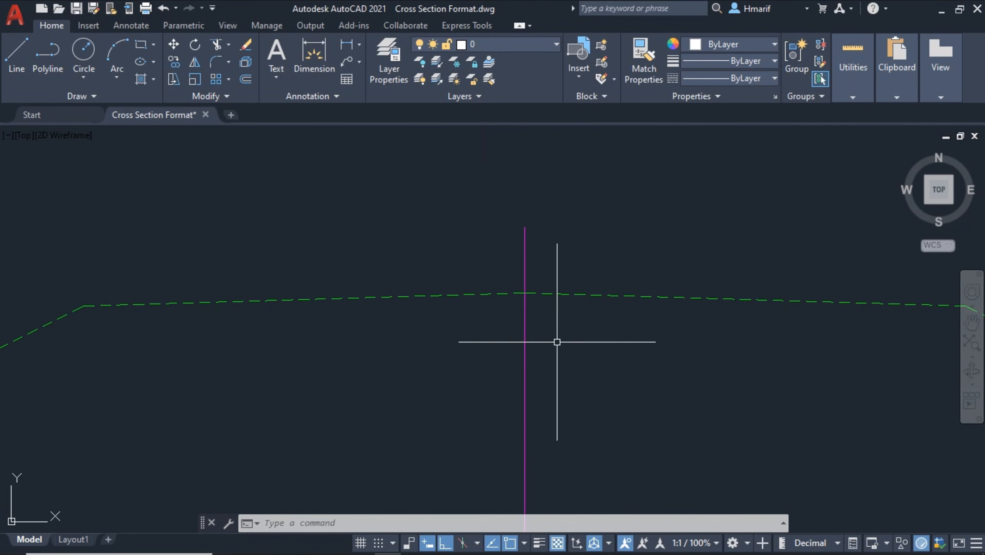
{"action": "mouse_move", "coordinate": [486, 230]}
{"action": "middle_mouse_down"}
{"action": "mouse_move", "coordinate": [500, 274]}
{"action": "mouse_move", "coordinate": [484, 297]}
{"action": "mouse_move", "coordinate": [379, 263]}
{"action": "middle_mouse_up"}
{"action": "scroll", "coordinate": [531, 280], "scroll_direction": "down", "scroll_amount": 2}
{"action": "scroll", "coordinate": [495, 282], "scroll_direction": "down", "scroll_amount": 2}
{"action": "scroll", "coordinate": [316, 203], "scroll_direction": "up", "scroll_amount": 4}
{"action": "scroll", "coordinate": [379, 264], "scroll_direction": "down", "scroll_amount": 3}
{"action": "scroll", "coordinate": [262, 271], "scroll_direction": "down", "scroll_amount": 1}
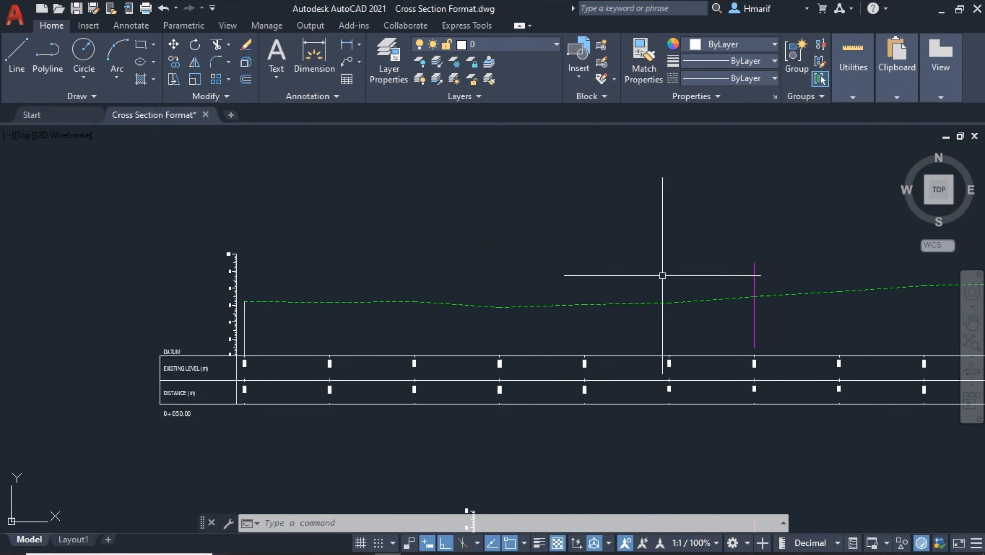
{"action": "middle_click_drag", "start_coordinate": [684, 255], "coordinate": [631, 248]}
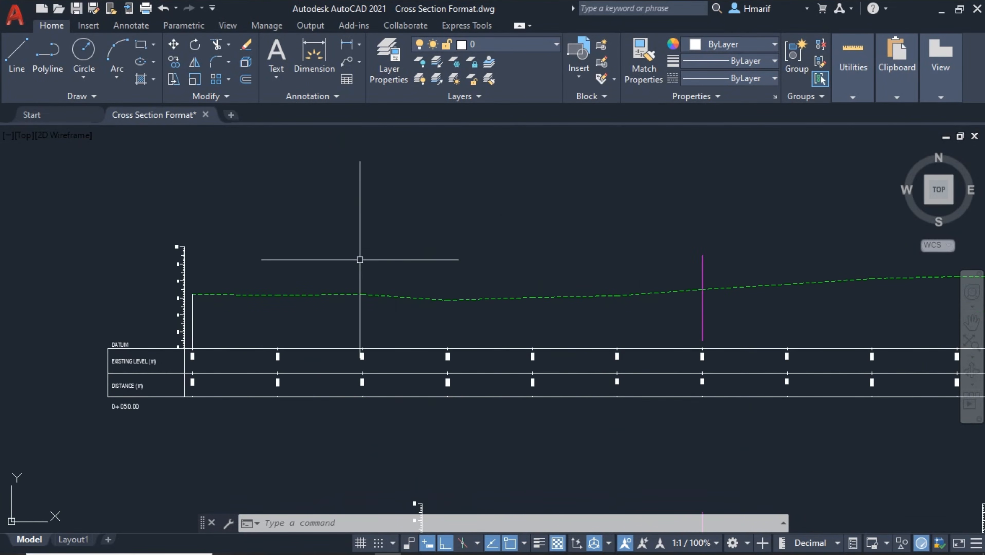
{"action": "scroll", "coordinate": [207, 273], "scroll_direction": "up", "scroll_amount": 2}
{"action": "middle_click_drag", "start_coordinate": [201, 302], "coordinate": [215, 251]}
{"action": "mouse_move", "coordinate": [429, 244]}
{"action": "middle_mouse_down"}
{"action": "mouse_move", "coordinate": [267, 306]}
{"action": "mouse_move", "coordinate": [461, 300]}
{"action": "middle_mouse_up"}
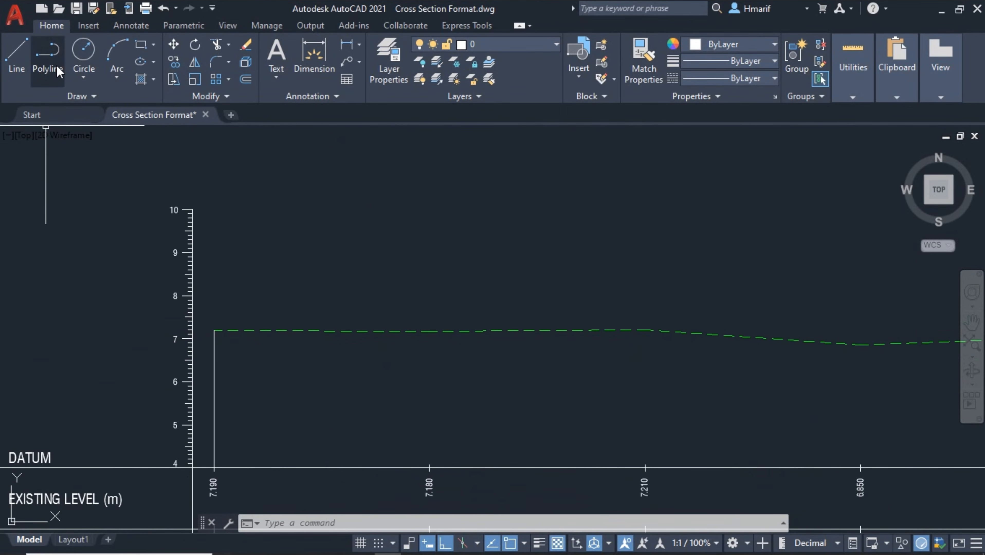
{"action": "left_click", "coordinate": [48, 59]}
{"action": "middle_click_drag", "start_coordinate": [259, 198], "coordinate": [259, 248]}
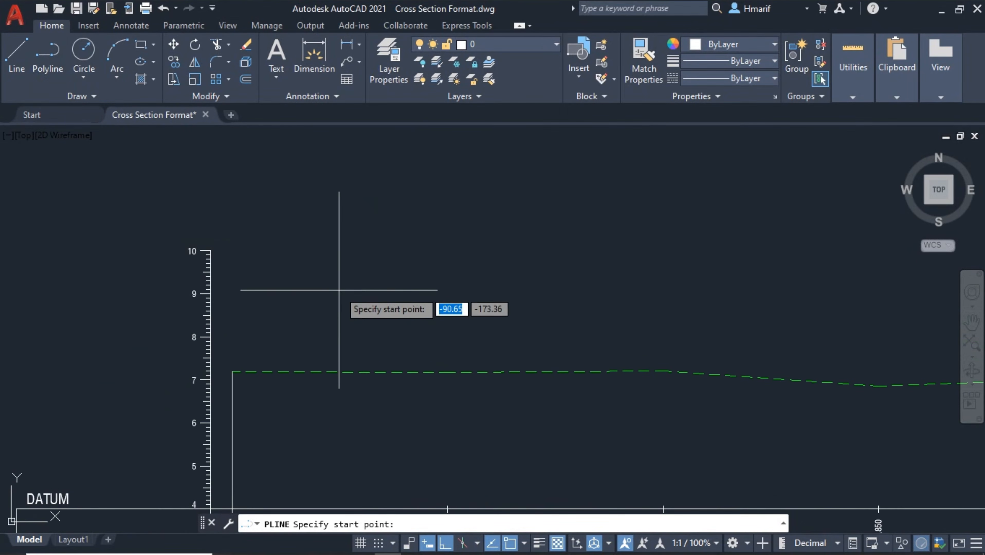
{"action": "middle_click_drag", "start_coordinate": [341, 290], "coordinate": [312, 274]}
{"action": "key", "text": "Escape"}
Compare the level ranges on the left vertical scales of the existing and proposed cross sections
{"action": "middle_click_drag", "start_coordinate": [442, 301], "coordinate": [309, 248]}
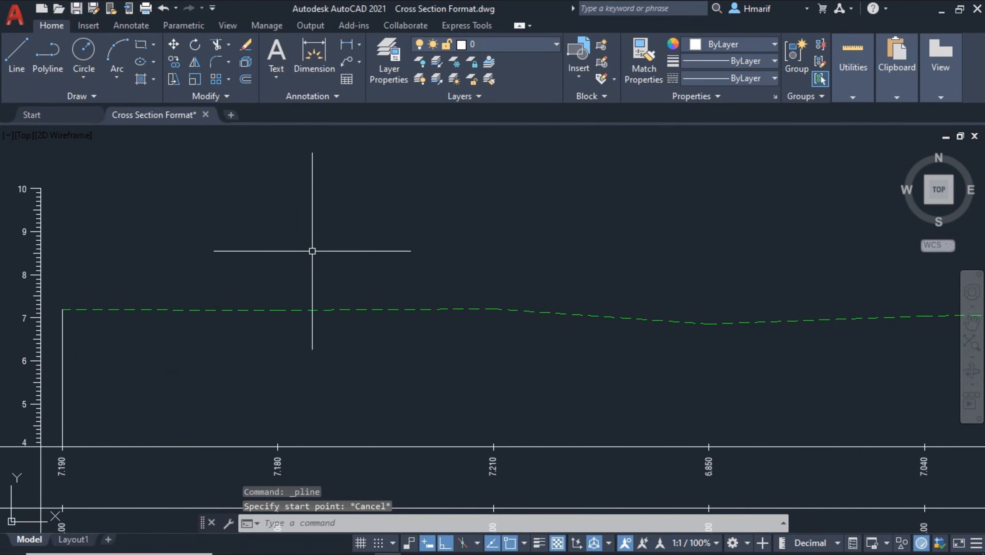
{"action": "scroll", "coordinate": [435, 295], "scroll_direction": "down", "scroll_amount": 4}
{"action": "middle_click_drag", "start_coordinate": [412, 344], "coordinate": [392, 234]}
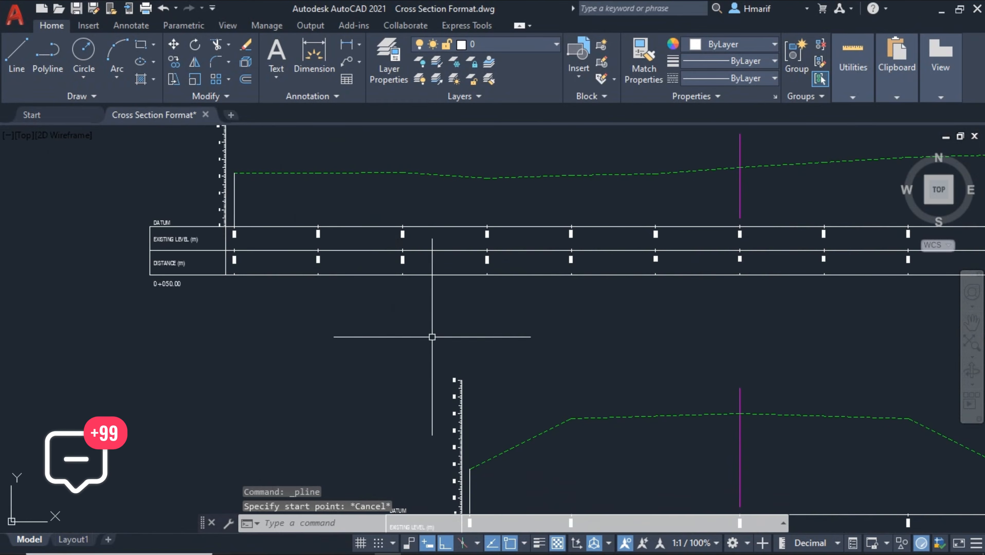
{"action": "middle_click_drag", "start_coordinate": [388, 336], "coordinate": [422, 361]}
{"action": "scroll", "coordinate": [296, 212], "scroll_direction": "up", "scroll_amount": 4}
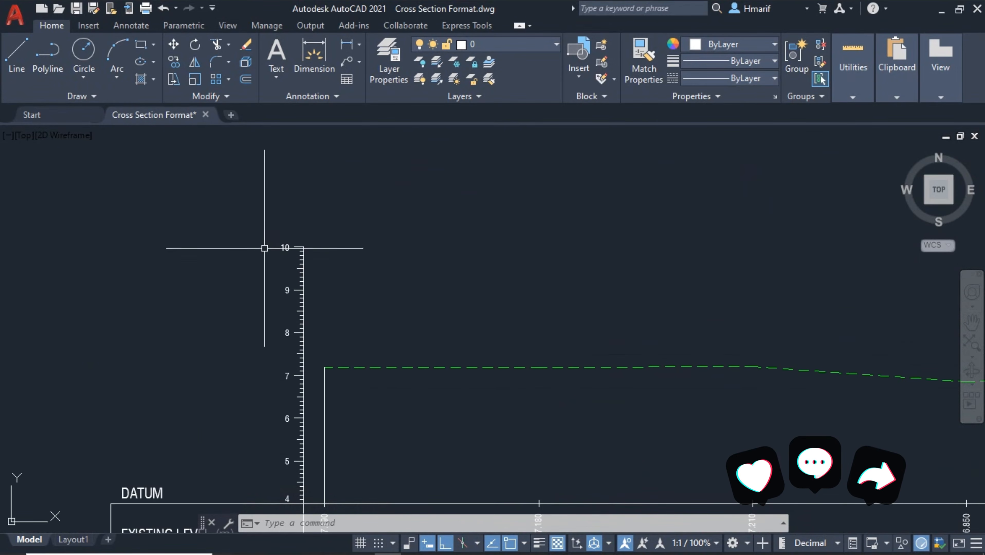
{"action": "scroll", "coordinate": [229, 242], "scroll_direction": "down", "scroll_amount": 4}
{"action": "scroll", "coordinate": [297, 290], "scroll_direction": "up", "scroll_amount": 4}
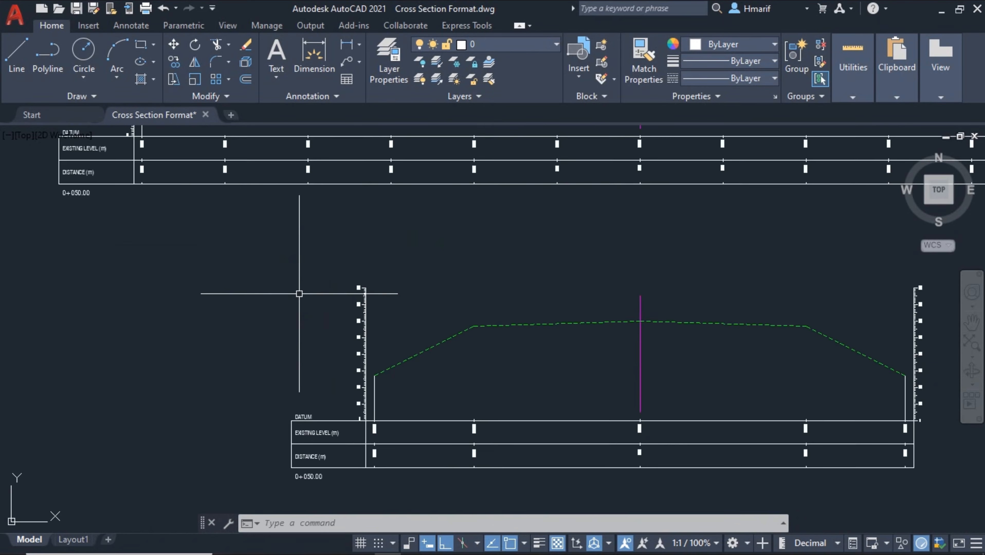
{"action": "middle_click_drag", "start_coordinate": [405, 327], "coordinate": [362, 297]}
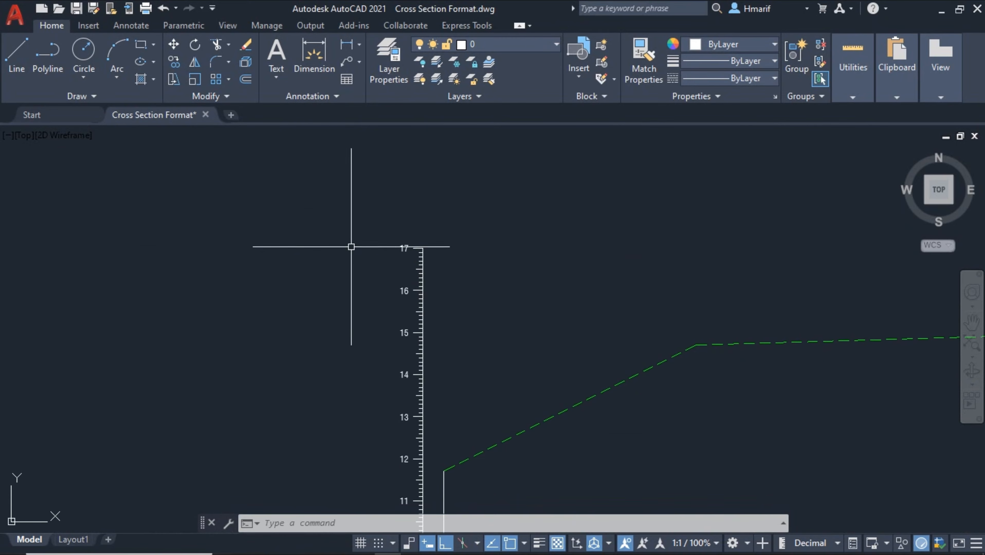
Copy the proposed section's left scale axis, ticks and labels above level 10 from its 10 tick to the existing section's left-hand 10 tick
{"action": "middle_click_drag", "start_coordinate": [380, 307], "coordinate": [362, 238]}
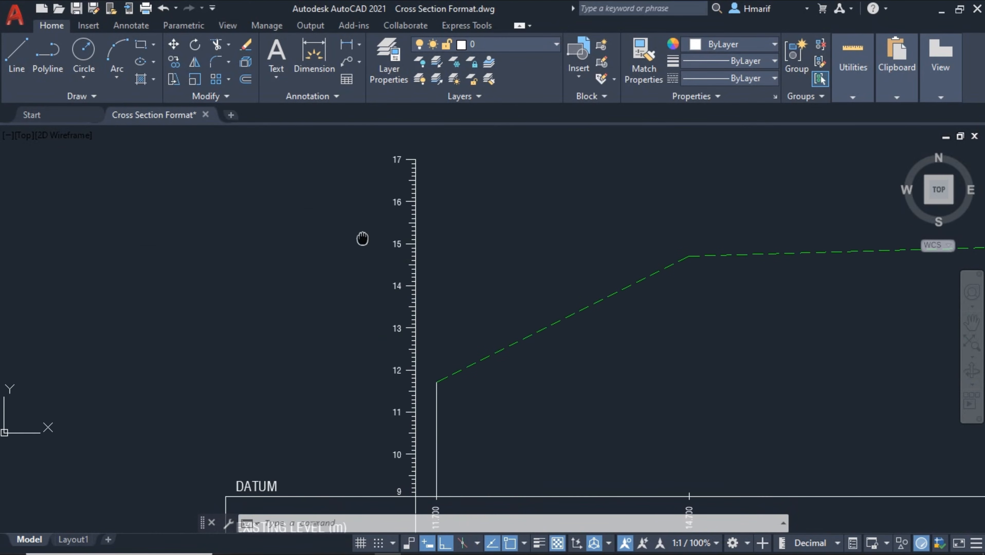
{"action": "left_click", "coordinate": [346, 130]}
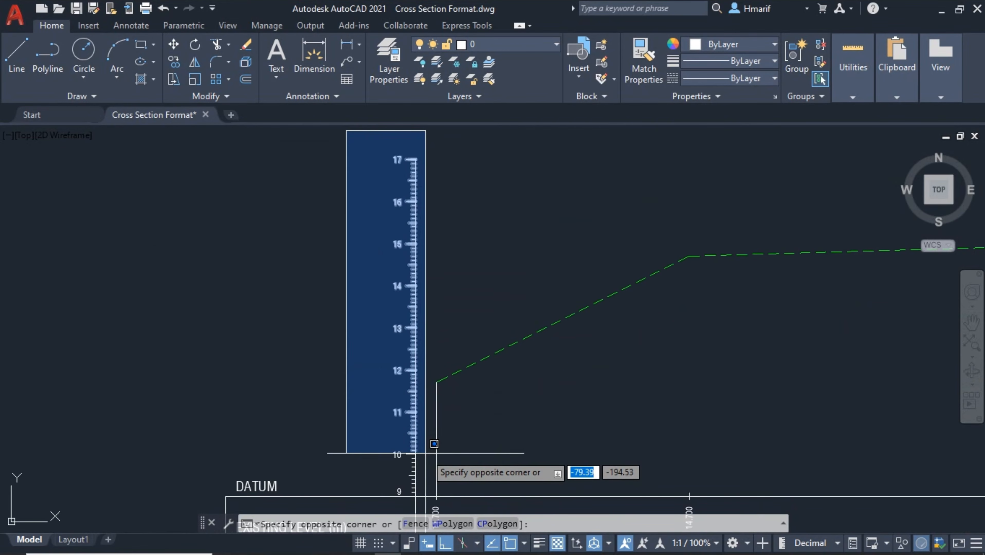
{"action": "left_click", "coordinate": [418, 456]}
{"action": "scroll", "coordinate": [404, 474], "scroll_direction": "up", "scroll_amount": 6}
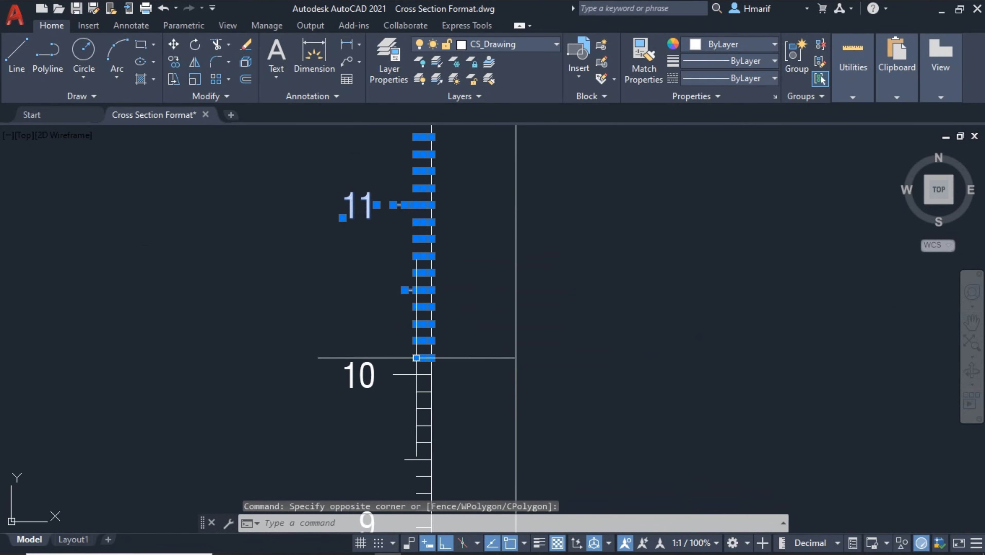
{"action": "scroll", "coordinate": [434, 371], "scroll_direction": "up", "scroll_amount": 4}
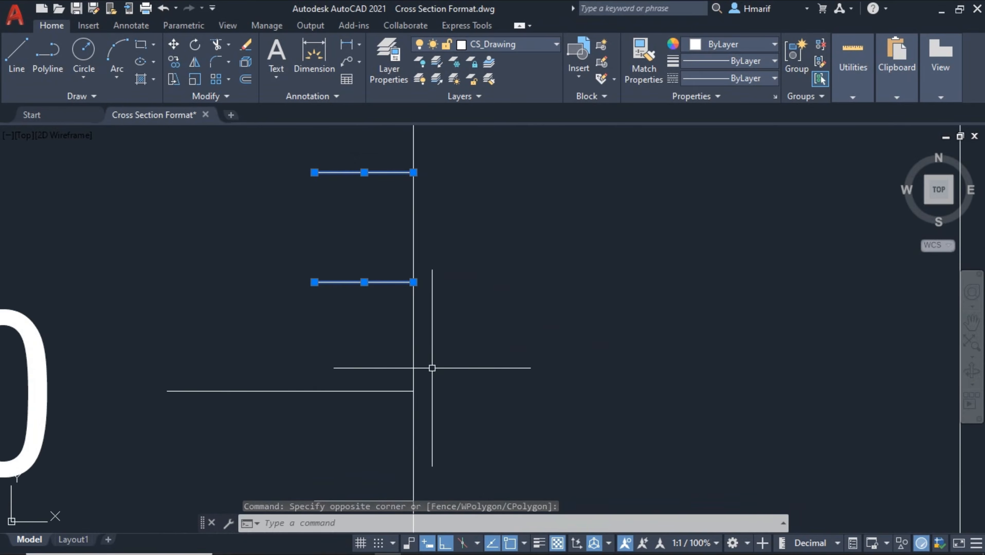
{"action": "left_click", "coordinate": [439, 330]}
{"action": "left_click", "coordinate": [334, 337]}
{"action": "scroll", "coordinate": [401, 332], "scroll_direction": "down", "scroll_amount": 3}
{"action": "middle_click_drag", "start_coordinate": [480, 352], "coordinate": [433, 378]}
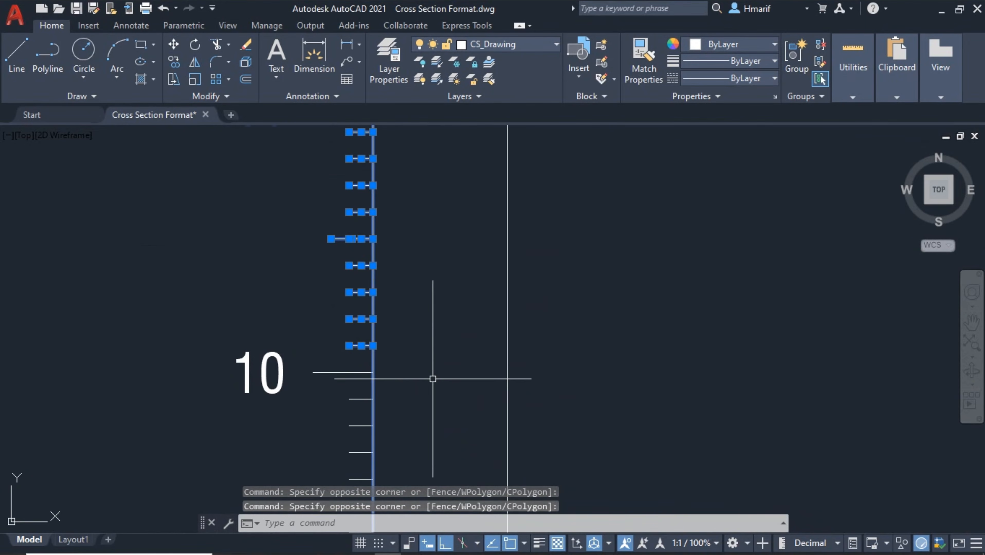
{"action": "type", "text": "co"}
{"action": "key", "text": "Return"}
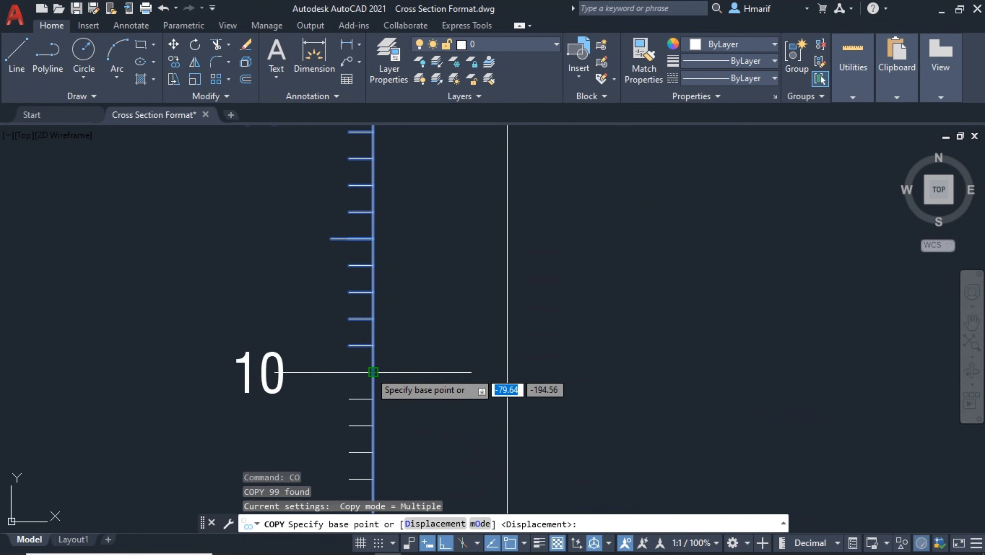
{"action": "left_click", "coordinate": [373, 372]}
{"action": "scroll", "coordinate": [411, 360], "scroll_direction": "down", "scroll_amount": 4}
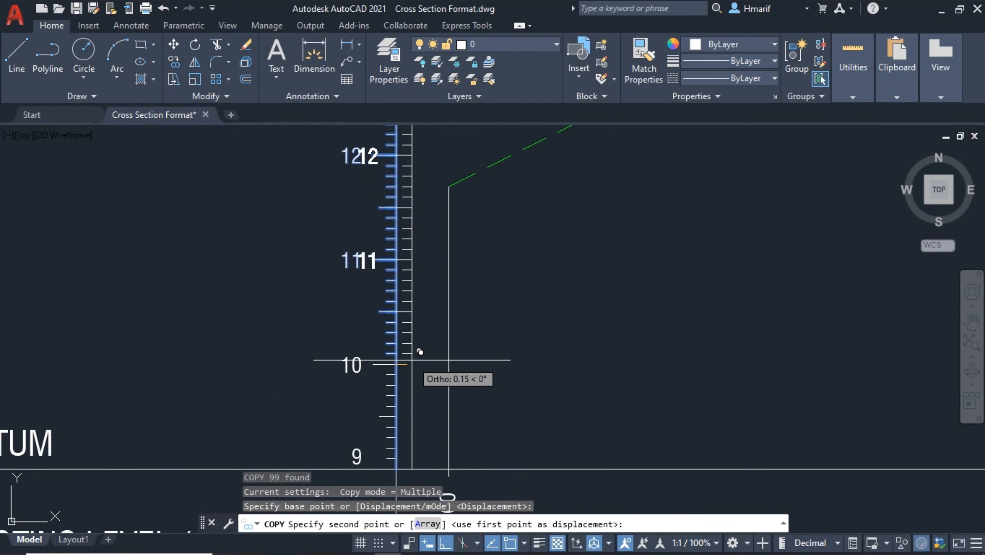
{"action": "scroll", "coordinate": [420, 351], "scroll_direction": "down", "scroll_amount": 3}
{"action": "scroll", "coordinate": [330, 213], "scroll_direction": "up", "scroll_amount": 3}
{"action": "middle_click_drag", "start_coordinate": [330, 213], "coordinate": [418, 380]}
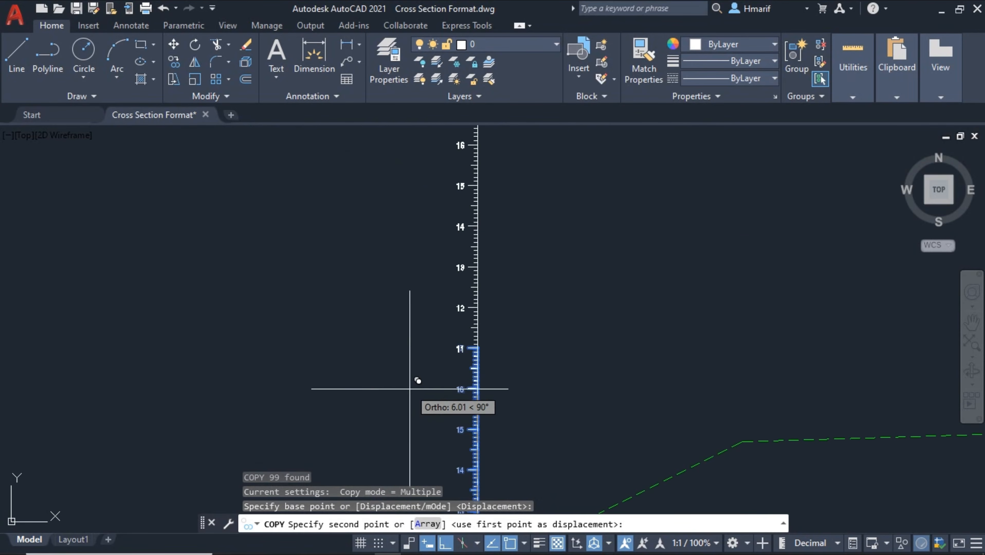
{"action": "scroll", "coordinate": [388, 287], "scroll_direction": "down", "scroll_amount": 3}
{"action": "middle_click_drag", "start_coordinate": [386, 287], "coordinate": [279, 319]}
{"action": "scroll", "coordinate": [291, 252], "scroll_direction": "up", "scroll_amount": 3}
{"action": "scroll", "coordinate": [285, 299], "scroll_direction": "up", "scroll_amount": 3}
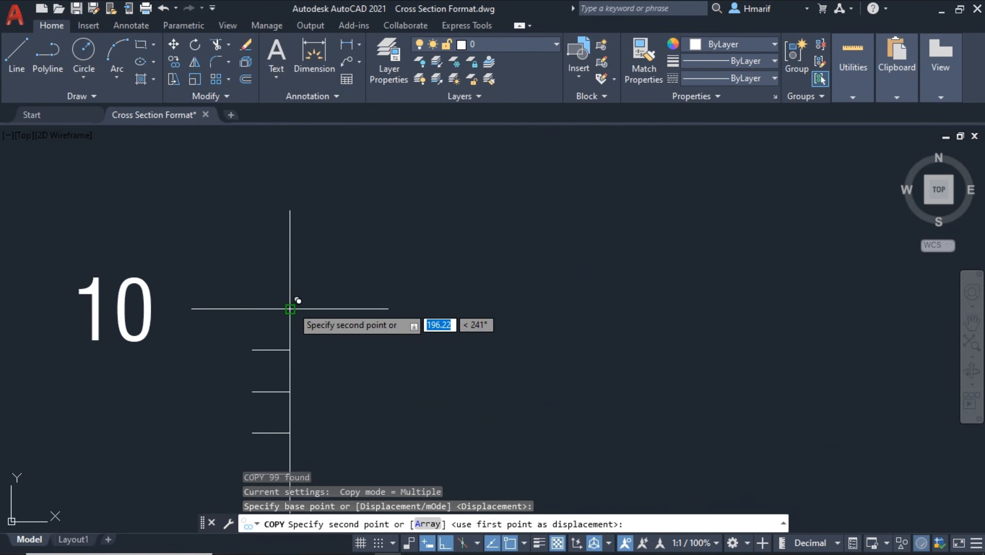
{"action": "left_click", "coordinate": [297, 300]}
{"action": "scroll", "coordinate": [451, 341], "scroll_direction": "down", "scroll_amount": 3}
{"action": "scroll", "coordinate": [512, 369], "scroll_direction": "up", "scroll_amount": 2}
{"action": "key", "text": "Escape"}
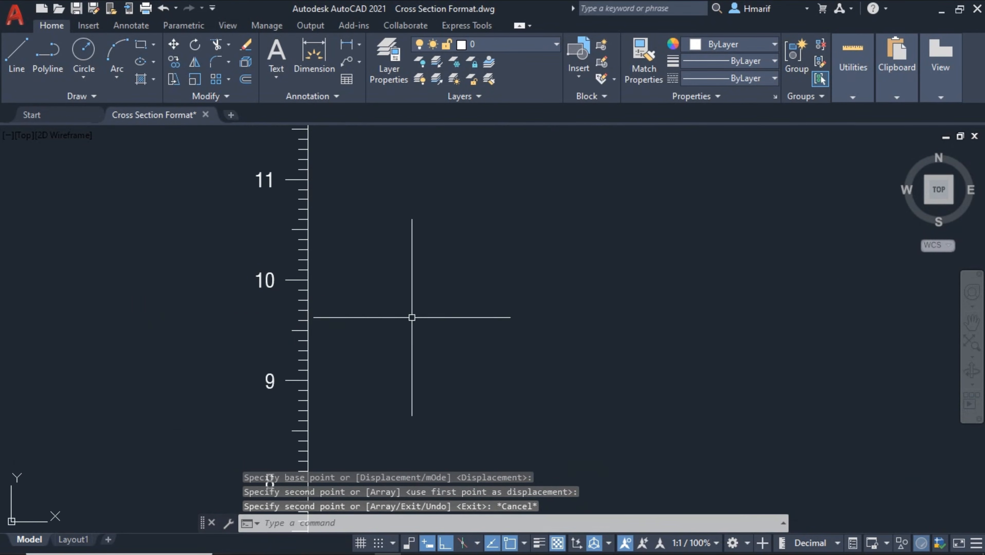
Examine the existing section's extended left level scale and compare it with the proposed cross section below
{"action": "scroll", "coordinate": [412, 318], "scroll_direction": "down", "scroll_amount": 5}
{"action": "scroll", "coordinate": [443, 273], "scroll_direction": "up", "scroll_amount": 5}
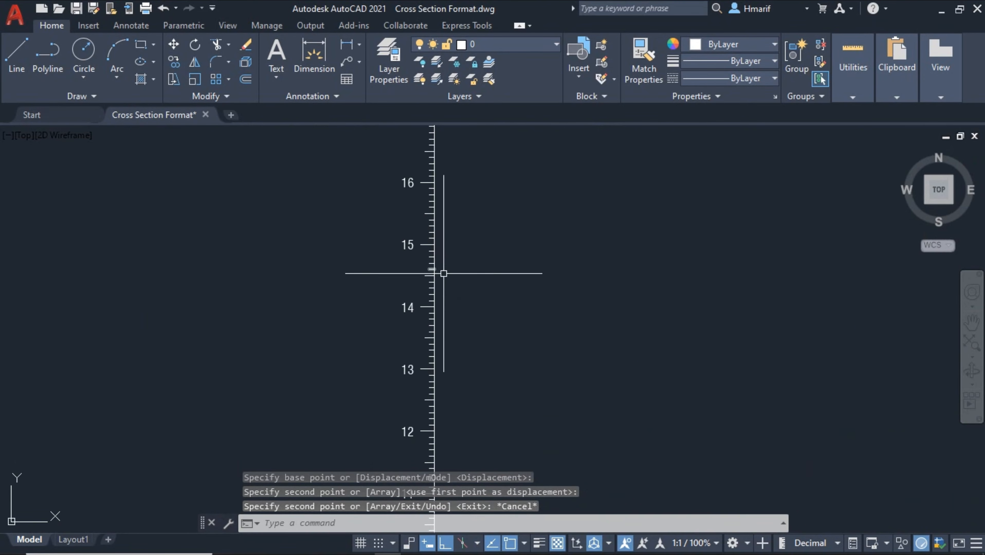
{"action": "scroll", "coordinate": [443, 274], "scroll_direction": "down", "scroll_amount": 3}
{"action": "middle_click_drag", "start_coordinate": [459, 310], "coordinate": [387, 292]}
{"action": "scroll", "coordinate": [413, 335], "scroll_direction": "down", "scroll_amount": 1}
{"action": "scroll", "coordinate": [413, 334], "scroll_direction": "up", "scroll_amount": 2}
{"action": "middle_click_drag", "start_coordinate": [413, 334], "coordinate": [374, 263]}
{"action": "scroll", "coordinate": [316, 266], "scroll_direction": "down", "scroll_amount": 2}
{"action": "middle_click_drag", "start_coordinate": [428, 313], "coordinate": [348, 286]}
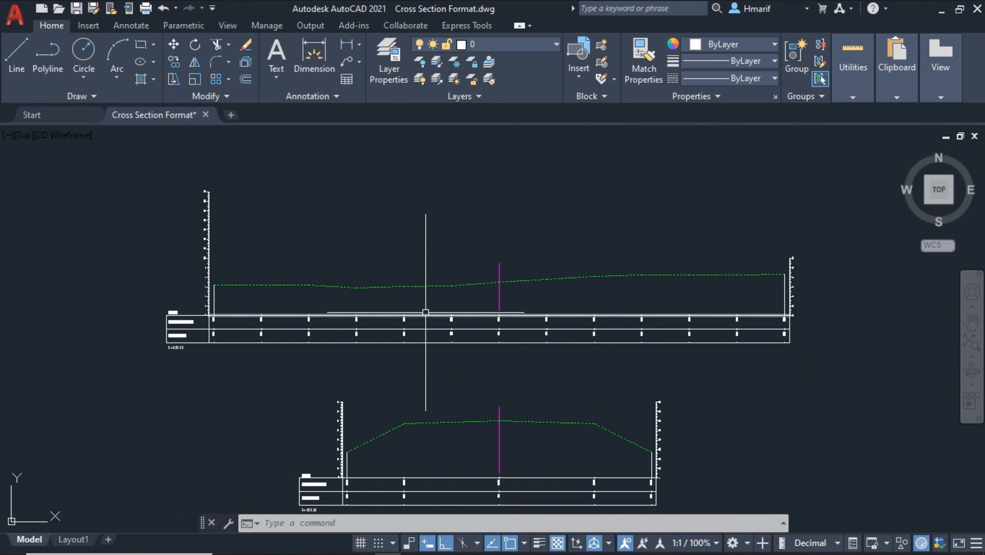
{"action": "middle_click_drag", "start_coordinate": [412, 383], "coordinate": [420, 326]}
{"action": "scroll", "coordinate": [441, 373], "scroll_direction": "up", "scroll_amount": 4}
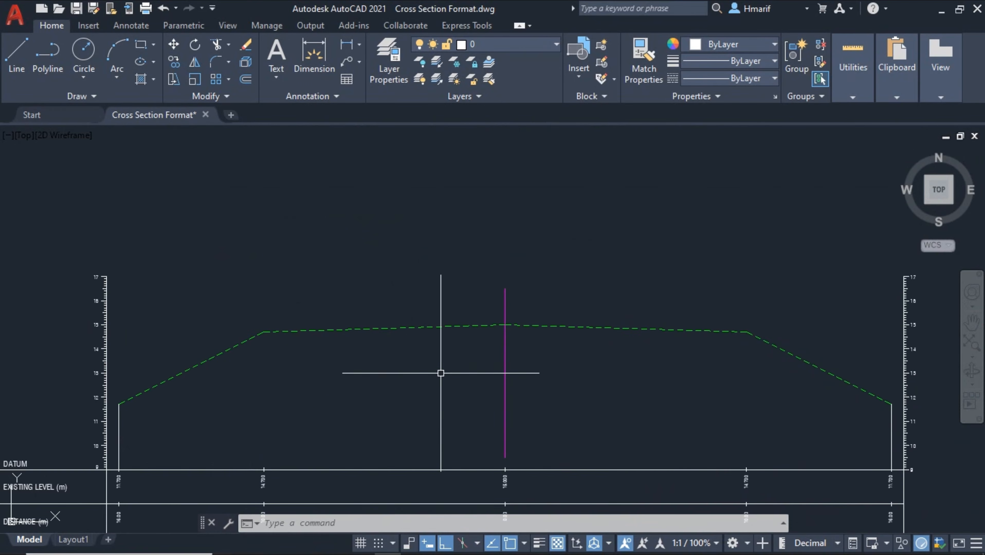
Examine the proposed section's centreline level and locate the existing section's extended level scale
{"action": "scroll", "coordinate": [488, 383], "scroll_direction": "up", "scroll_amount": 3}
{"action": "middle_click_drag", "start_coordinate": [473, 396], "coordinate": [431, 356]}
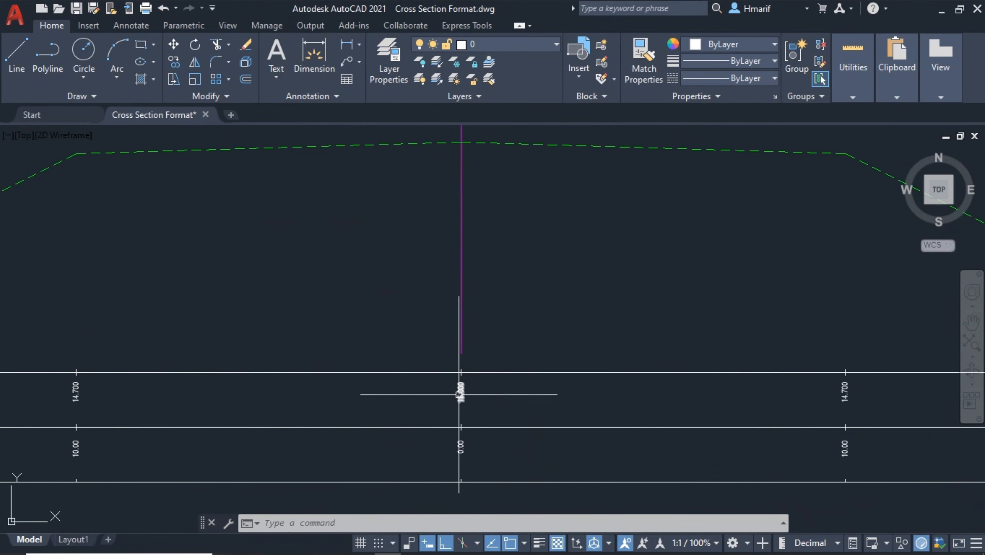
{"action": "scroll", "coordinate": [446, 415], "scroll_direction": "up", "scroll_amount": 1}
{"action": "scroll", "coordinate": [446, 415], "scroll_direction": "down", "scroll_amount": 5}
{"action": "scroll", "coordinate": [350, 272], "scroll_direction": "down", "scroll_amount": 1}
{"action": "middle_click_drag", "start_coordinate": [315, 213], "coordinate": [405, 316]}
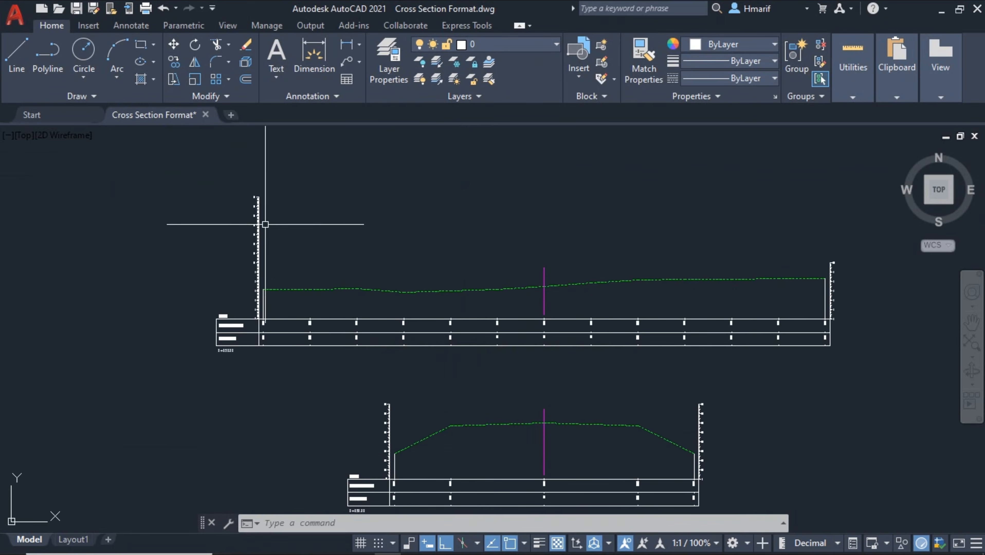
Draw a horizontal polyline from the 15 tick on the existing section's left-hand scale to beyond the section's right end
{"action": "scroll", "coordinate": [265, 225], "scroll_direction": "up", "scroll_amount": 5}
{"action": "middle_click_drag", "start_coordinate": [227, 238], "coordinate": [253, 369]}
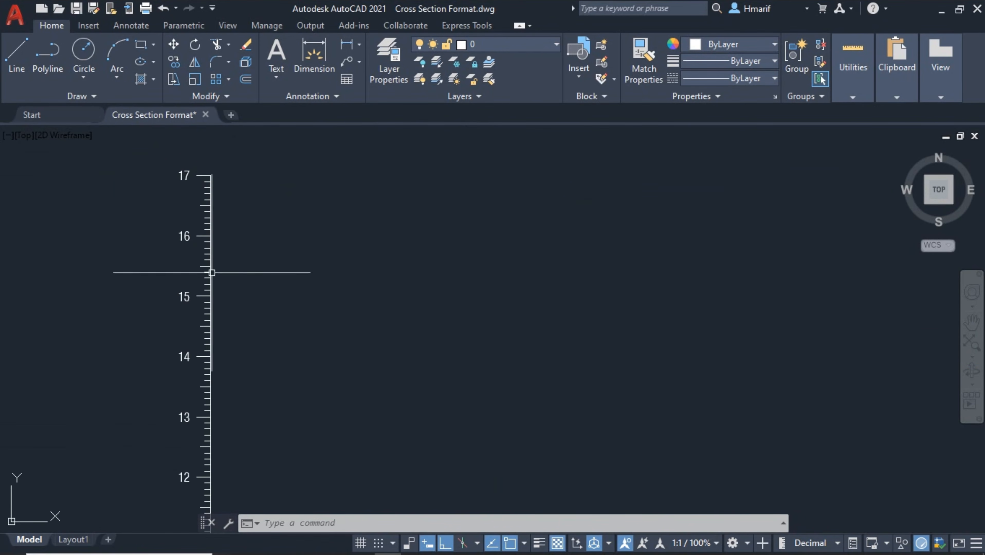
{"action": "left_click", "coordinate": [50, 70]}
{"action": "scroll", "coordinate": [223, 302], "scroll_direction": "up", "scroll_amount": 2}
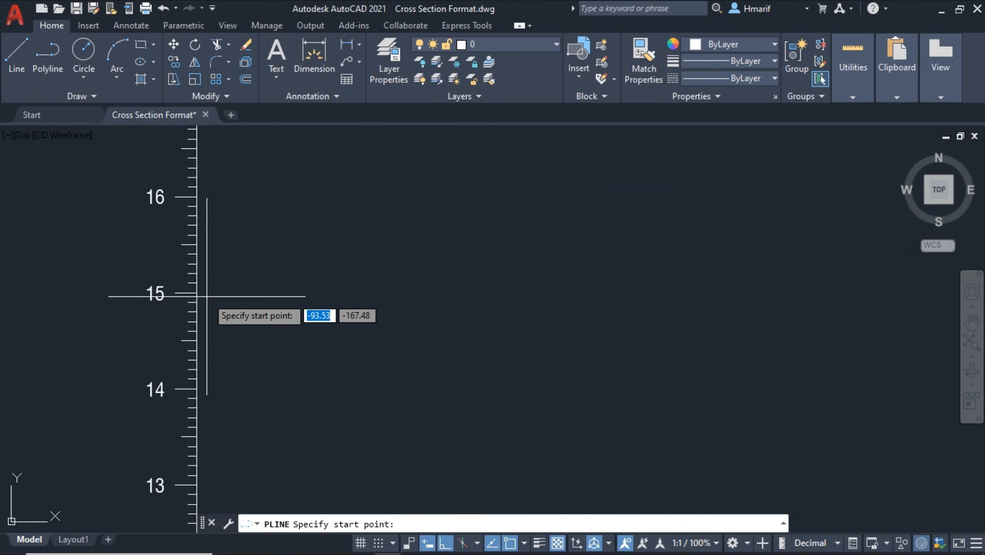
{"action": "left_click", "coordinate": [197, 294]}
{"action": "scroll", "coordinate": [362, 323], "scroll_direction": "down", "scroll_amount": 2}
{"action": "scroll", "coordinate": [486, 259], "scroll_direction": "down", "scroll_amount": 4}
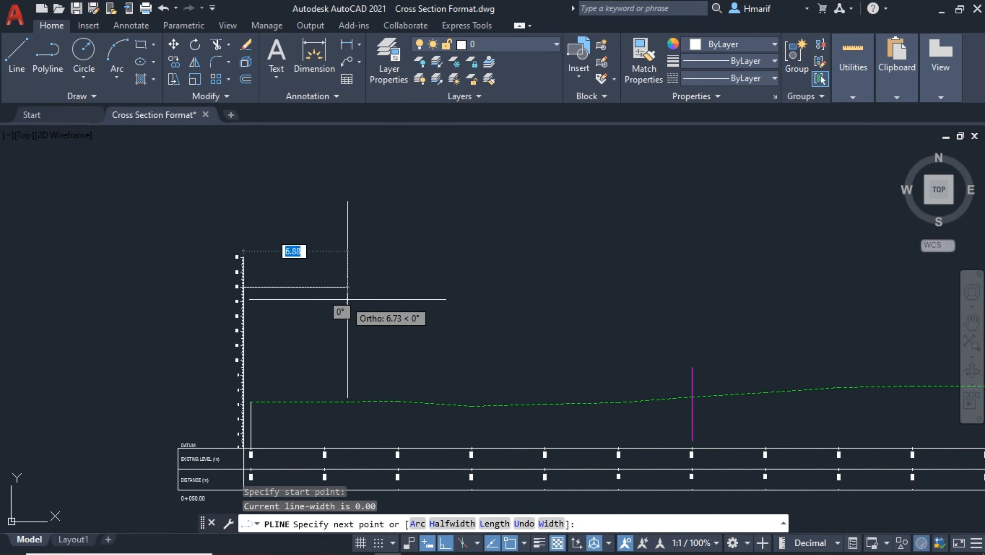
{"action": "scroll", "coordinate": [772, 322], "scroll_direction": "down", "scroll_amount": 4}
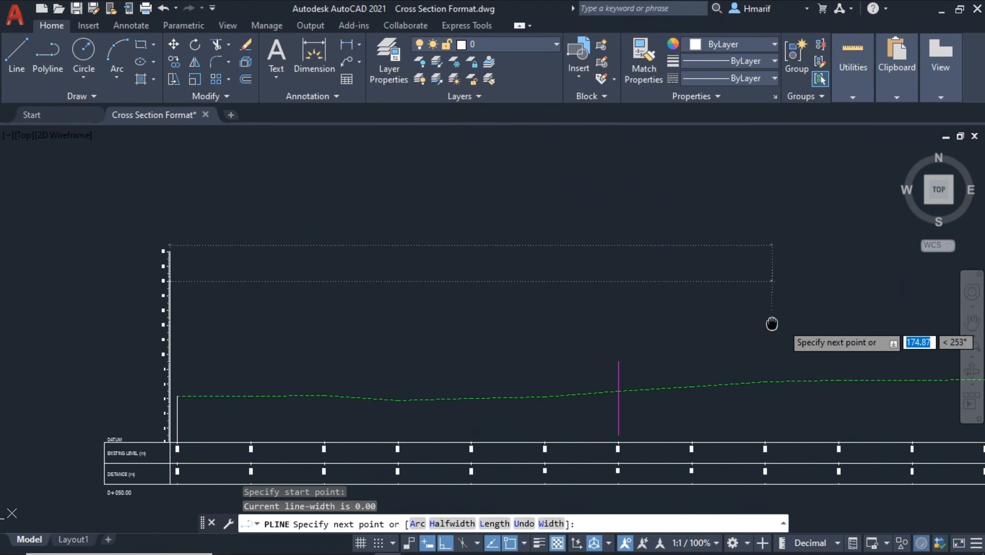
{"action": "left_click", "coordinate": [865, 293]}
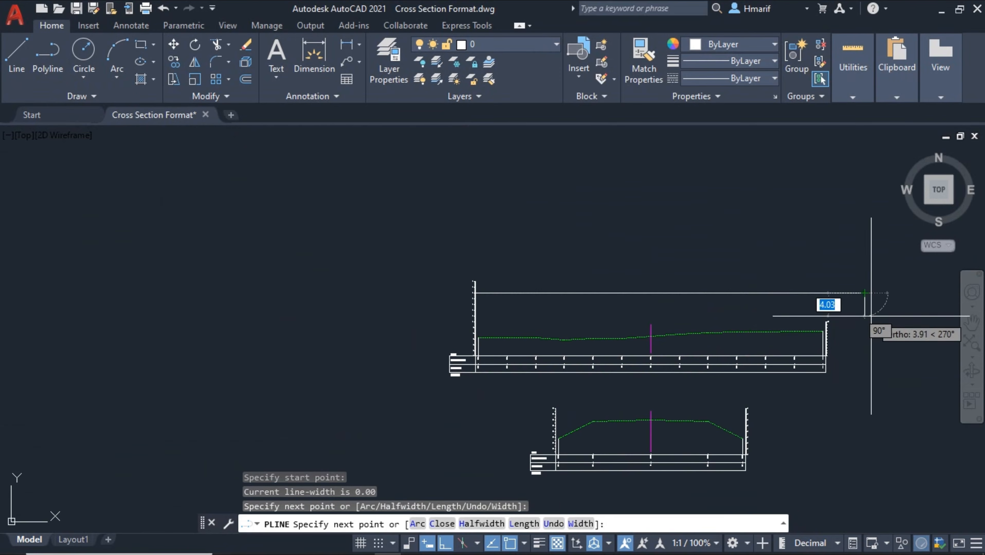
{"action": "key", "text": "Return"}
Examine the proposed section's centreline level against its scale, and compare it with the horizontal level line above the existing section
{"action": "scroll", "coordinate": [495, 308], "scroll_direction": "up", "scroll_amount": 6}
{"action": "middle_click_drag", "start_coordinate": [611, 403], "coordinate": [371, 229]}
{"action": "scroll", "coordinate": [425, 294], "scroll_direction": "down", "scroll_amount": 4}
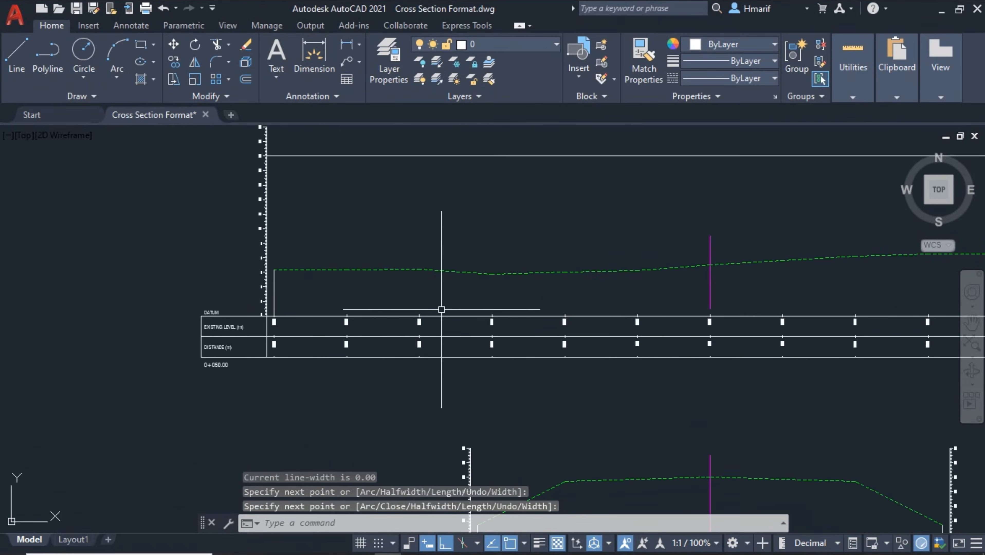
{"action": "middle_click_drag", "start_coordinate": [497, 383], "coordinate": [406, 252]}
{"action": "scroll", "coordinate": [455, 290], "scroll_direction": "up", "scroll_amount": 5}
{"action": "scroll", "coordinate": [631, 294], "scroll_direction": "up", "scroll_amount": 2}
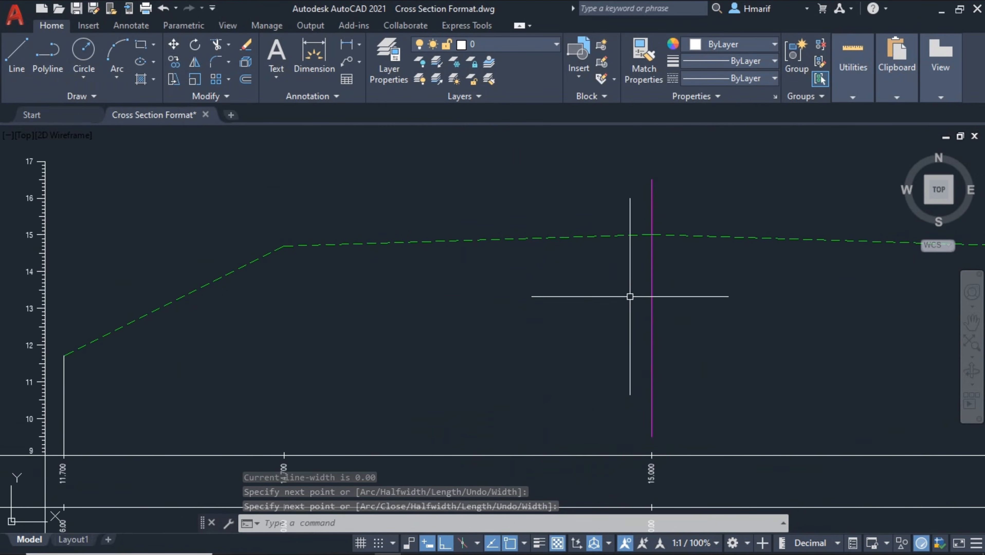
{"action": "scroll", "coordinate": [659, 267], "scroll_direction": "down", "scroll_amount": 4}
{"action": "scroll", "coordinate": [563, 323], "scroll_direction": "up", "scroll_amount": 1}
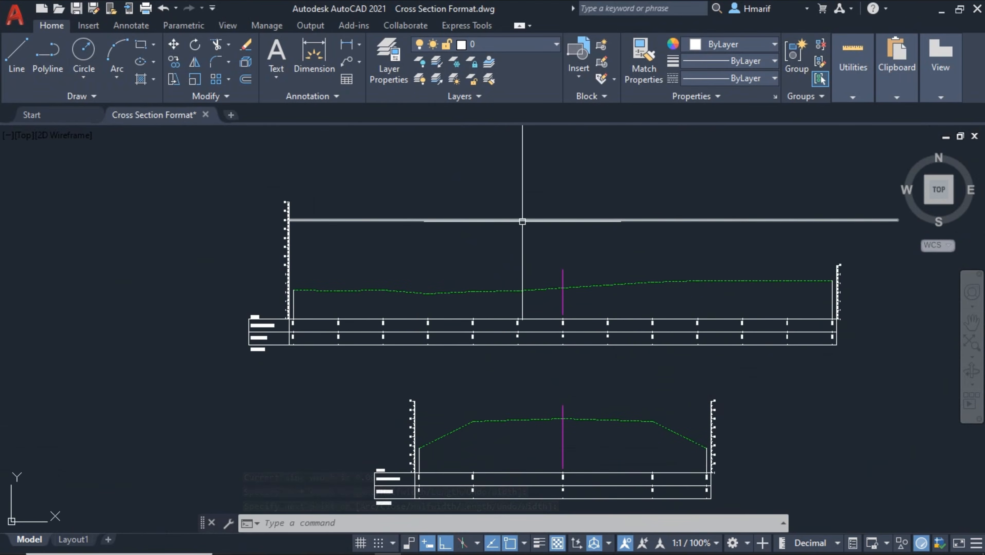
Extend the existing section's magenta centreline up to the horizontal line at level 15
{"action": "scroll", "coordinate": [520, 220], "scroll_direction": "up", "scroll_amount": 3}
{"action": "middle_click_drag", "start_coordinate": [581, 257], "coordinate": [473, 193]}
{"action": "mouse_move", "coordinate": [435, 240]}
{"action": "middle_mouse_down"}
{"action": "mouse_move", "coordinate": [503, 255]}
{"action": "mouse_move", "coordinate": [461, 260]}
{"action": "middle_mouse_up"}
{"action": "scroll", "coordinate": [513, 298], "scroll_direction": "up", "scroll_amount": 2}
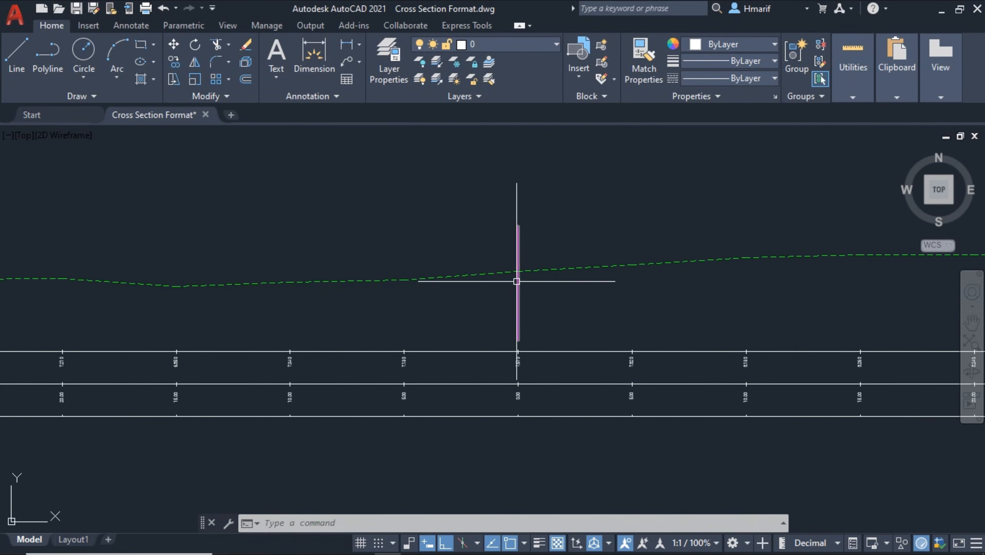
{"action": "middle_click_drag", "start_coordinate": [516, 282], "coordinate": [514, 314]}
{"action": "middle_click_drag", "start_coordinate": [521, 227], "coordinate": [509, 283]}
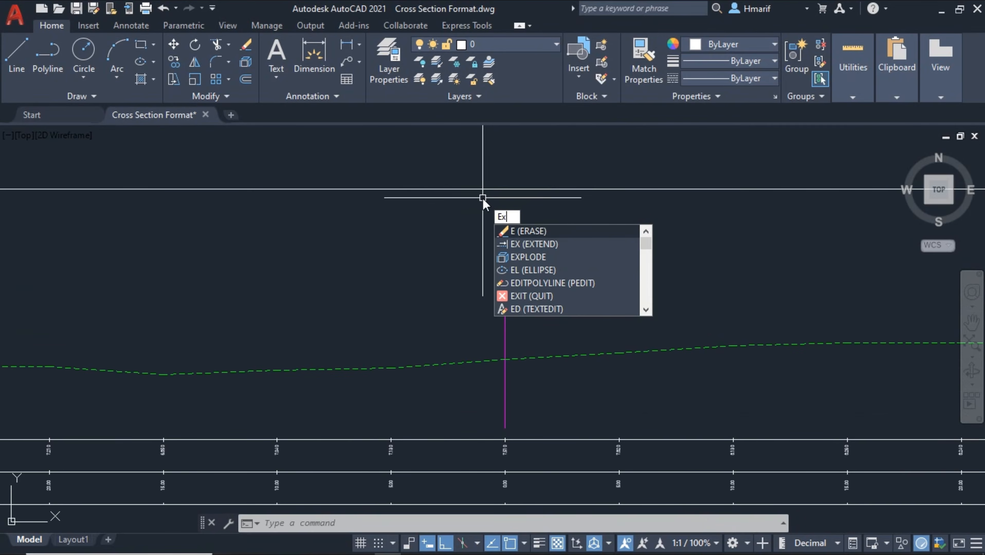
{"action": "type", "text": "x"}
{"action": "key", "text": "Return"}
{"action": "left_click", "coordinate": [529, 269]}
{"action": "left_click", "coordinate": [467, 325]}
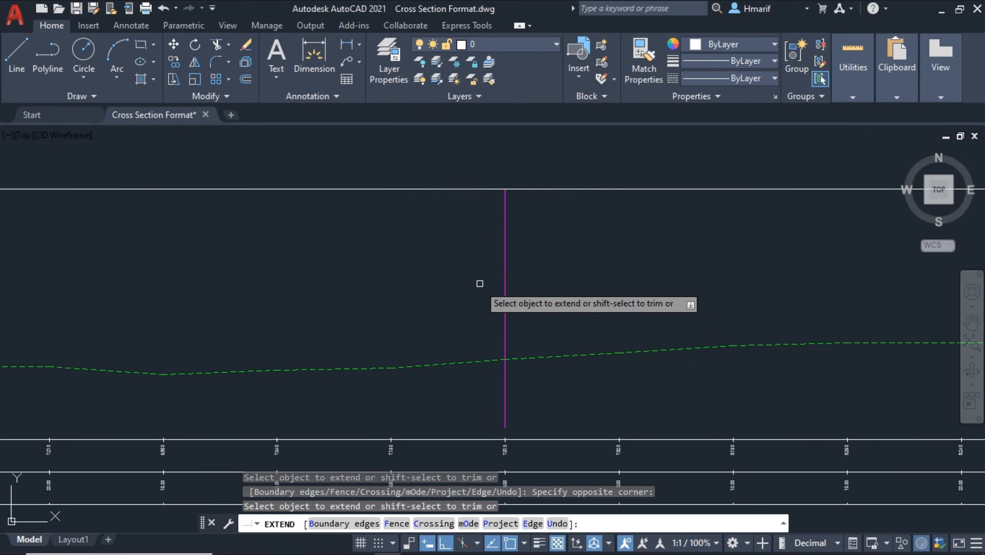
{"action": "key", "text": "Return"}
Copy the proposed section's profile line from its centreline point to the intersection of the existing section's centreline and level 15 line
{"action": "scroll", "coordinate": [509, 200], "scroll_direction": "down", "scroll_amount": 5}
{"action": "middle_click_drag", "start_coordinate": [497, 301], "coordinate": [497, 261]}
{"action": "scroll", "coordinate": [472, 279], "scroll_direction": "up", "scroll_amount": 4}
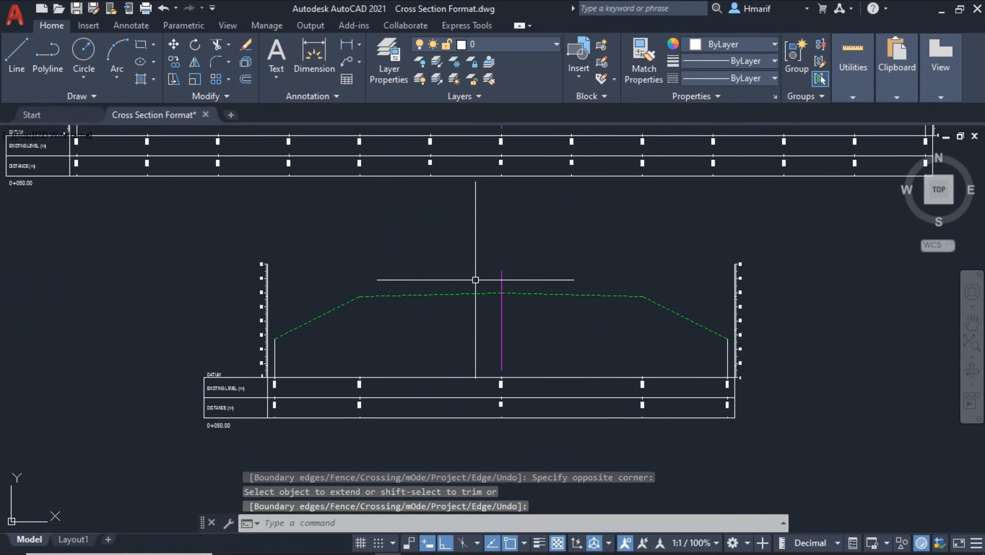
{"action": "left_click", "coordinate": [602, 267]}
{"action": "left_click", "coordinate": [547, 317]}
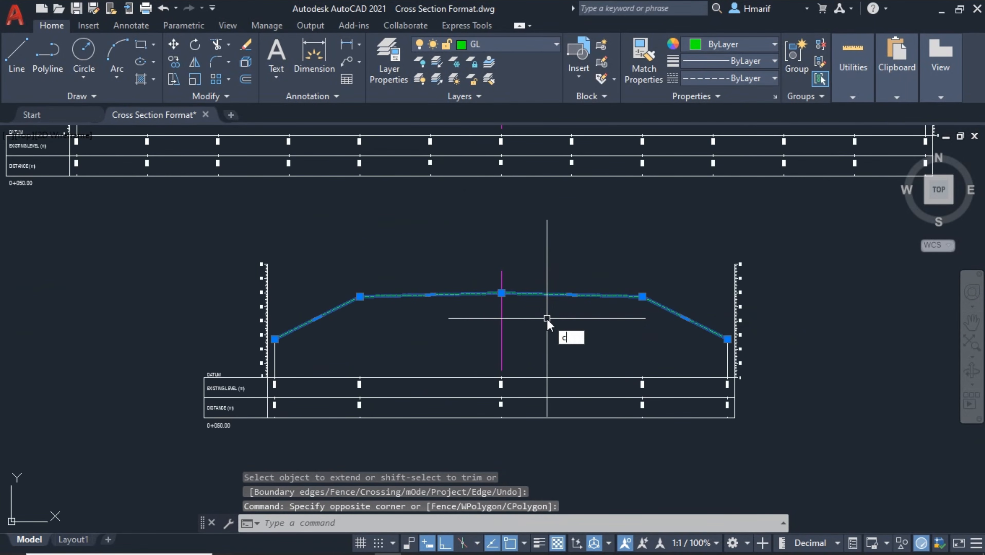
{"action": "key", "text": "Return"}
{"action": "left_click", "coordinate": [501, 294]}
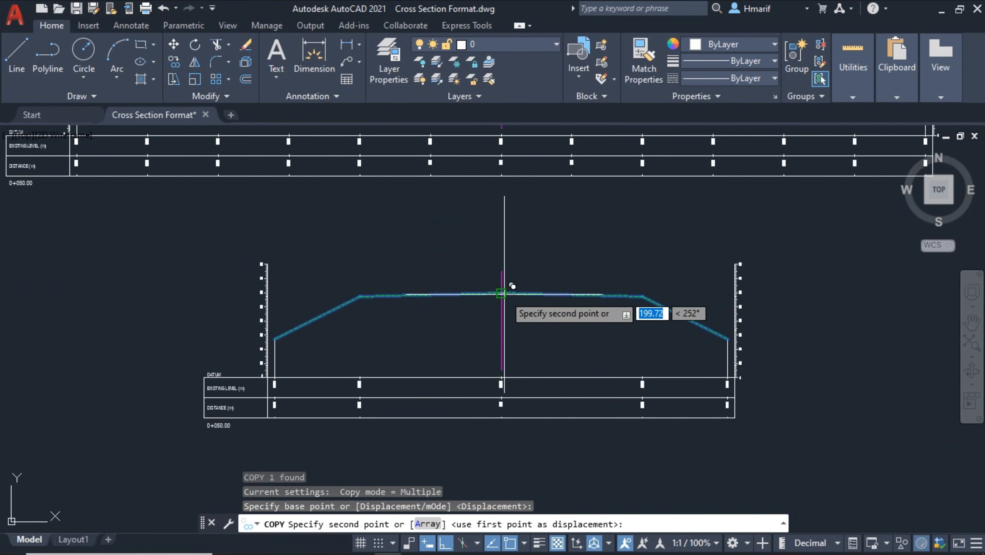
{"action": "scroll", "coordinate": [497, 300], "scroll_direction": "down", "scroll_amount": 3}
{"action": "scroll", "coordinate": [497, 300], "scroll_direction": "up", "scroll_amount": 5}
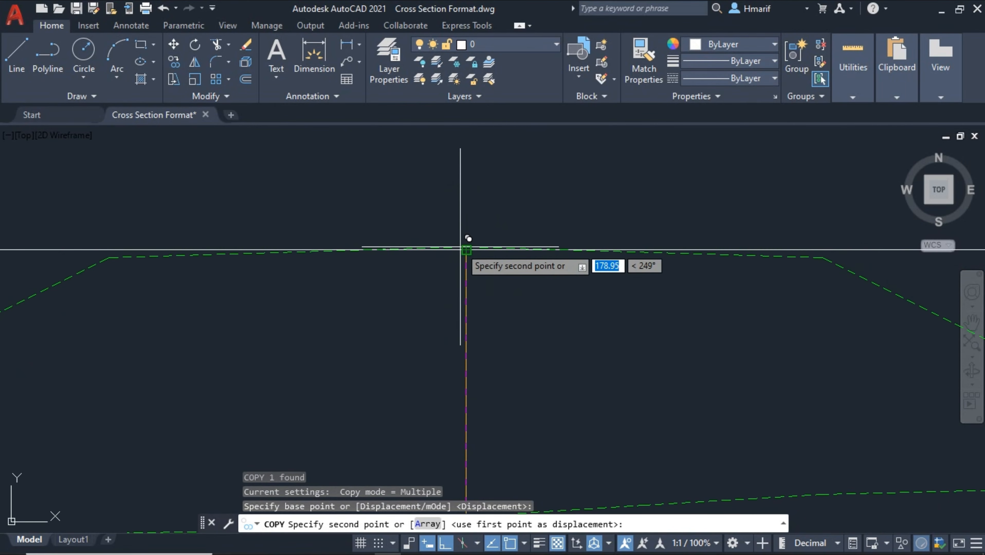
{"action": "left_click", "coordinate": [466, 250]}
{"action": "scroll", "coordinate": [501, 237], "scroll_direction": "down", "scroll_amount": 3}
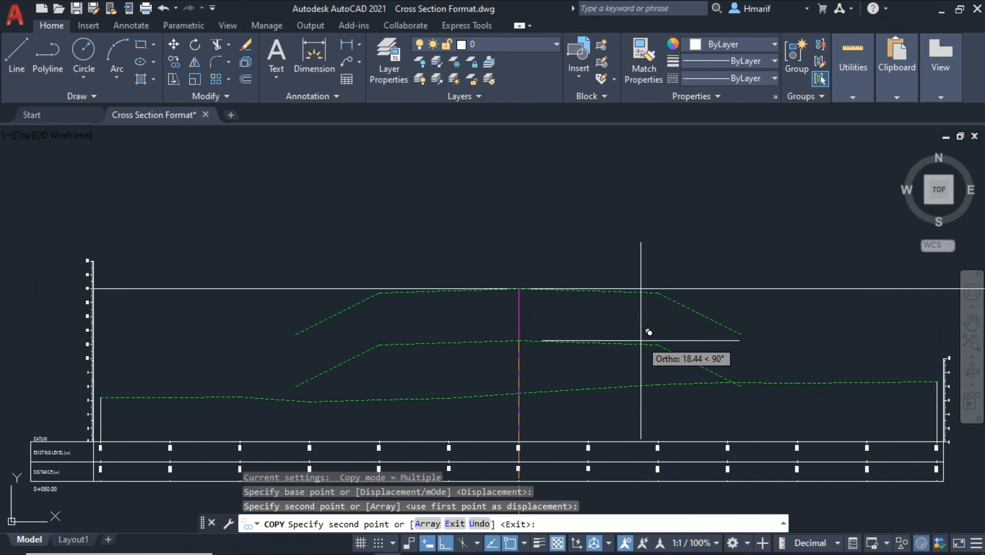
{"action": "key", "text": "Escape"}
{"action": "key", "text": "Escape"}
Delete the horizontal level 15 line and the magenta centreline from the existing section
{"action": "left_click", "coordinate": [798, 268]}
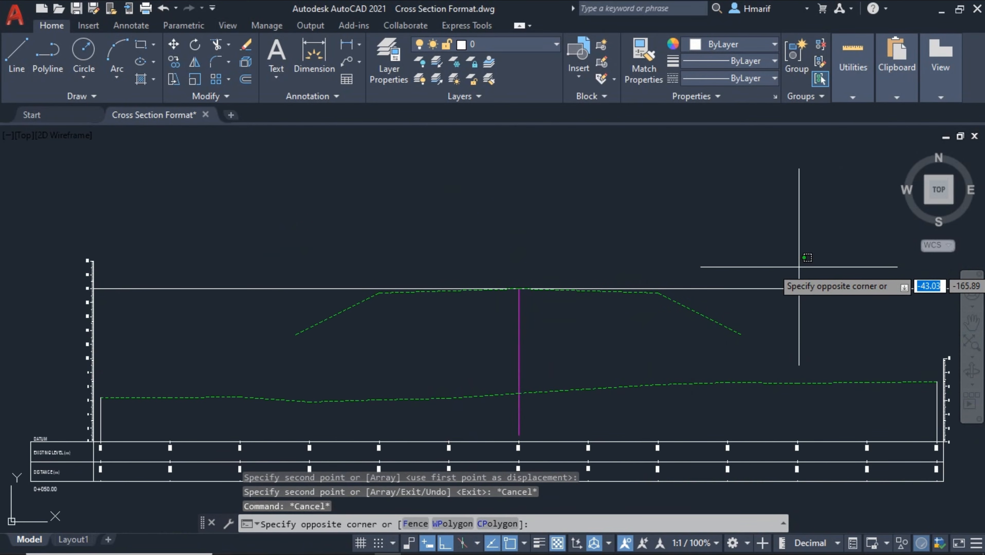
{"action": "left_click", "coordinate": [762, 311]}
{"action": "left_click", "coordinate": [558, 325]}
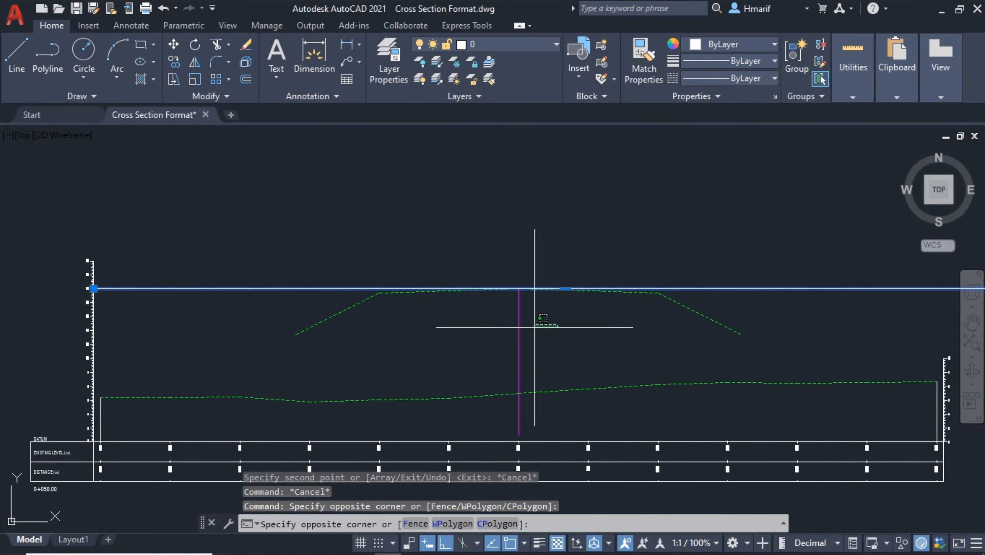
{"action": "left_click", "coordinate": [438, 359]}
{"action": "key", "text": "Delete"}
{"action": "scroll", "coordinate": [516, 330], "scroll_direction": "down", "scroll_amount": 5}
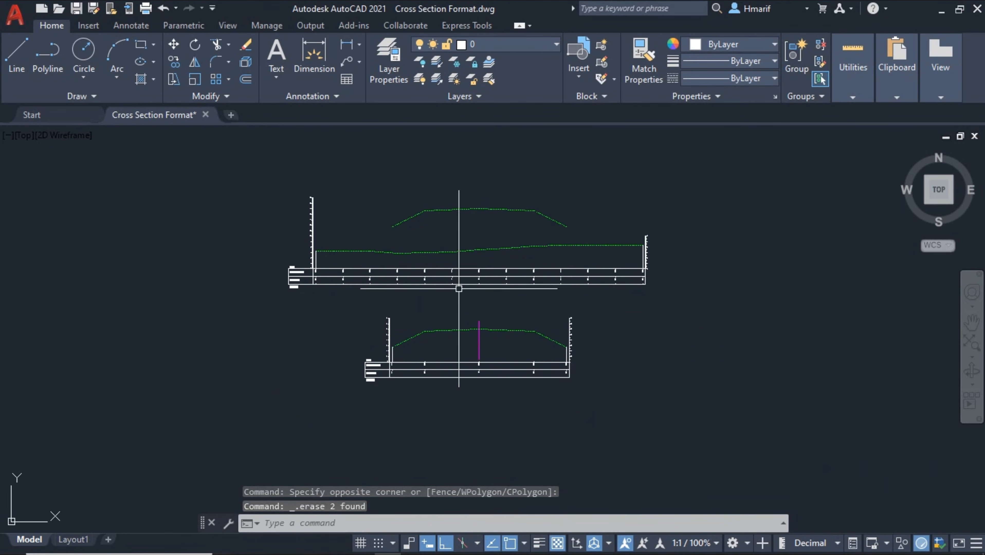
Change the colour of the copied proposed profile above the existing ground line to Red
{"action": "scroll", "coordinate": [438, 222], "scroll_direction": "up", "scroll_amount": 4}
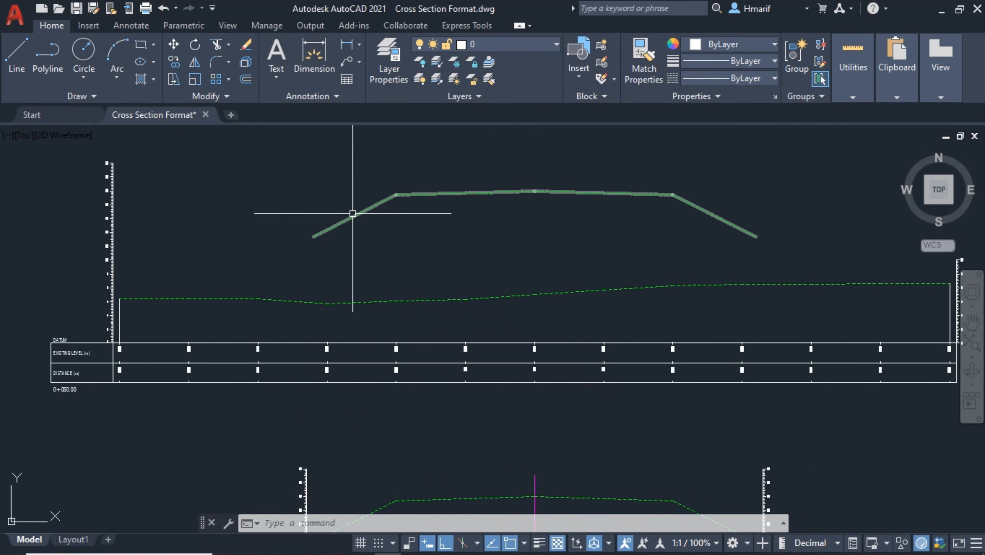
{"action": "left_click", "coordinate": [282, 286]}
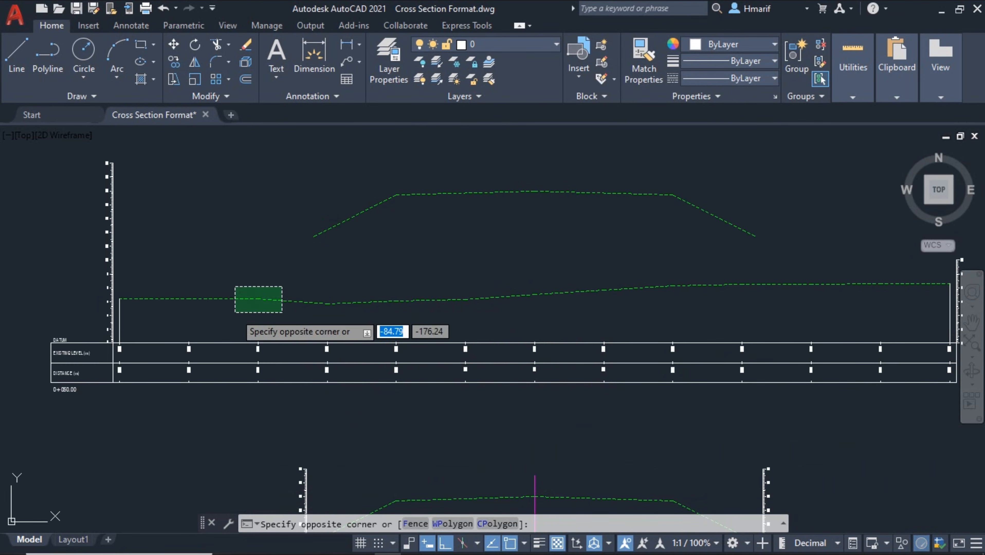
{"action": "left_click", "coordinate": [235, 310]}
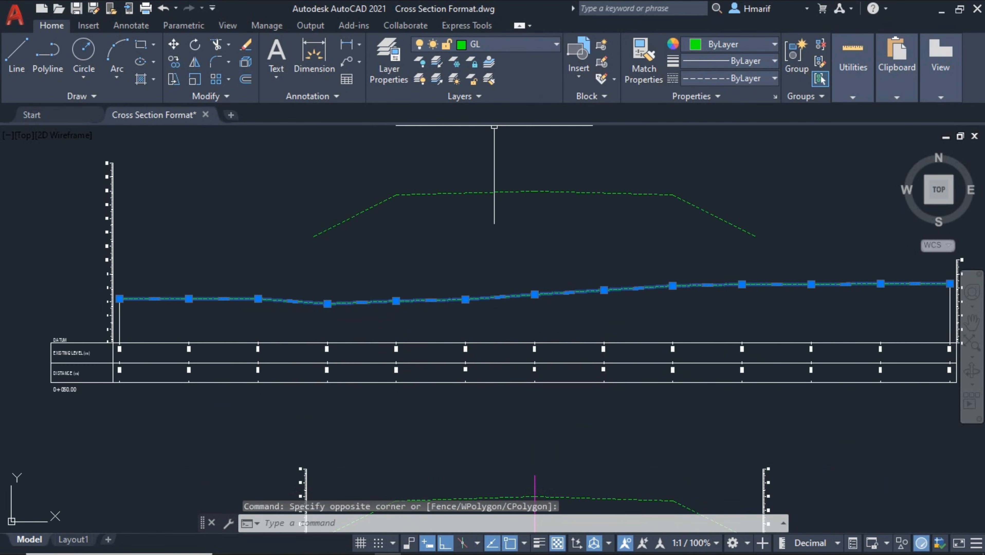
{"action": "key", "text": "Escape"}
{"action": "left_click", "coordinate": [559, 162]}
{"action": "left_click", "coordinate": [534, 191]}
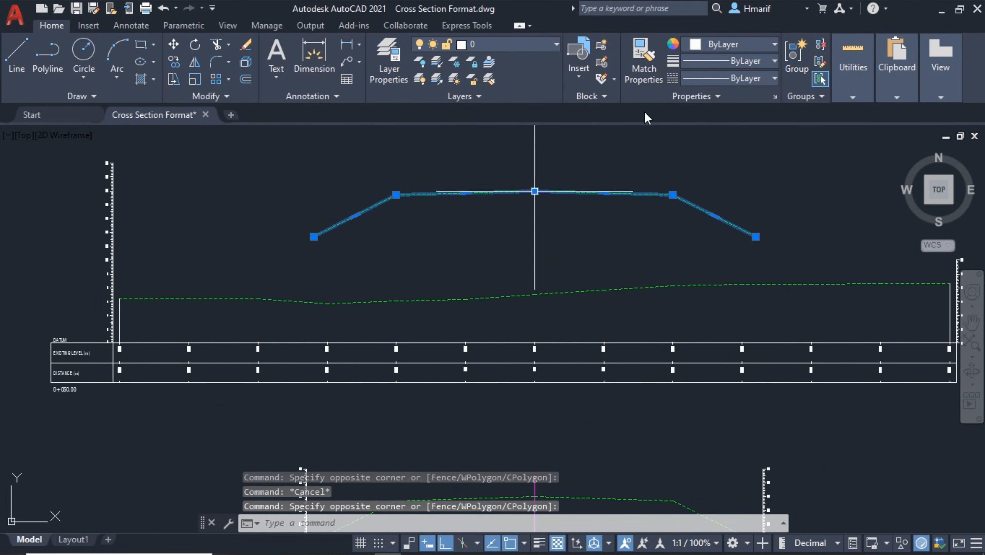
{"action": "left_click", "coordinate": [713, 46]}
{"action": "key", "text": "Escape"}
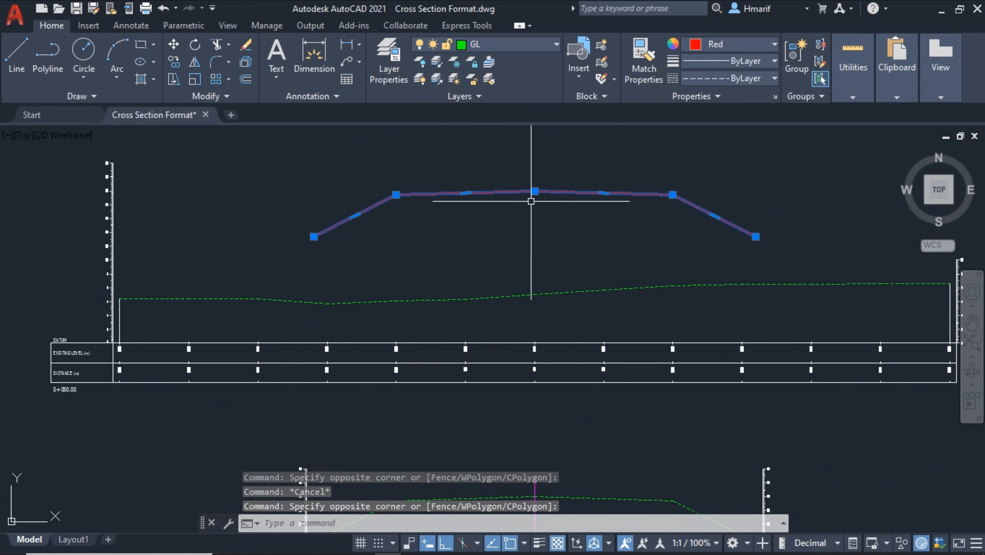
{"action": "key", "text": "Escape"}
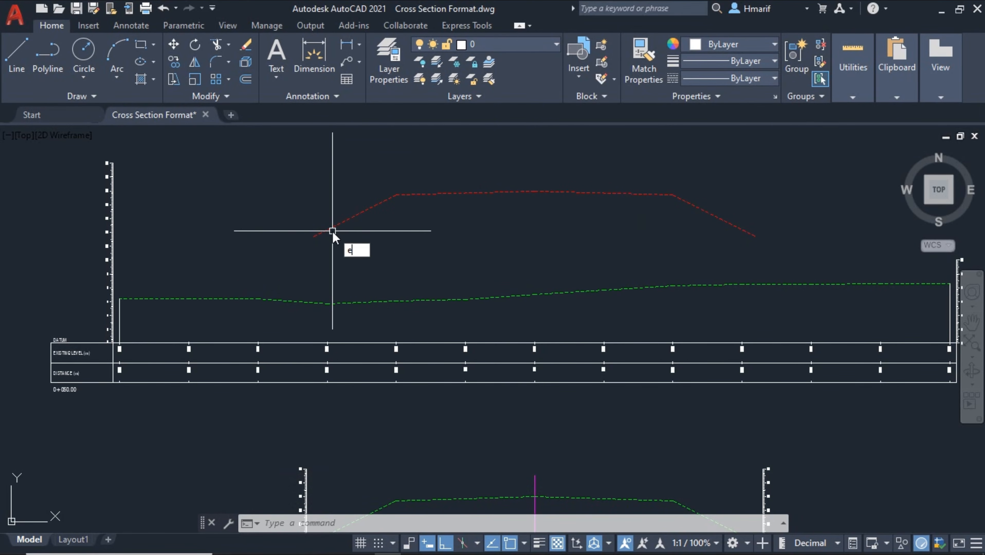
Extend both side slopes of the red proposed profile down to the existing ground line
{"action": "type", "text": "x"}
{"action": "key", "text": "Return"}
{"action": "key", "text": "Return"}
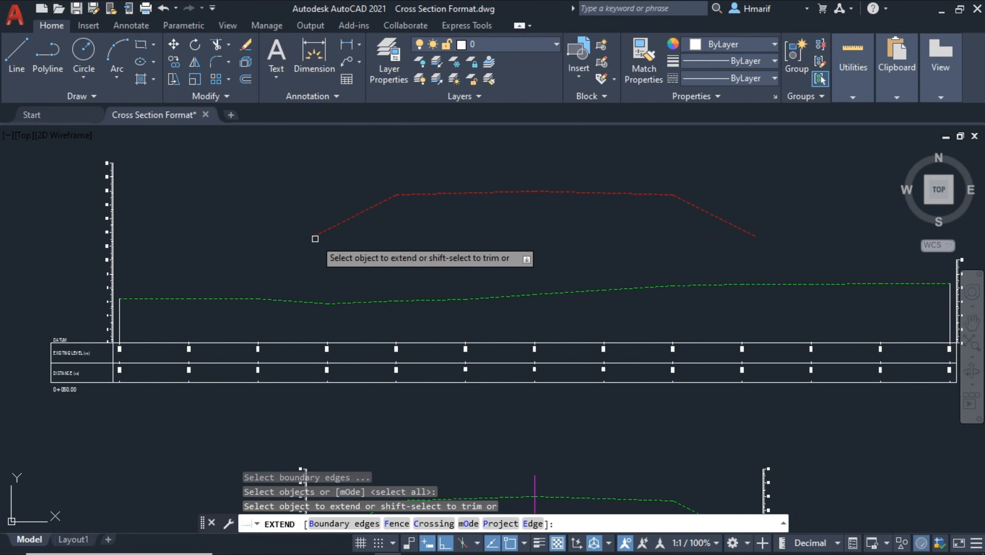
{"action": "left_click", "coordinate": [315, 237]}
{"action": "left_click", "coordinate": [749, 235]}
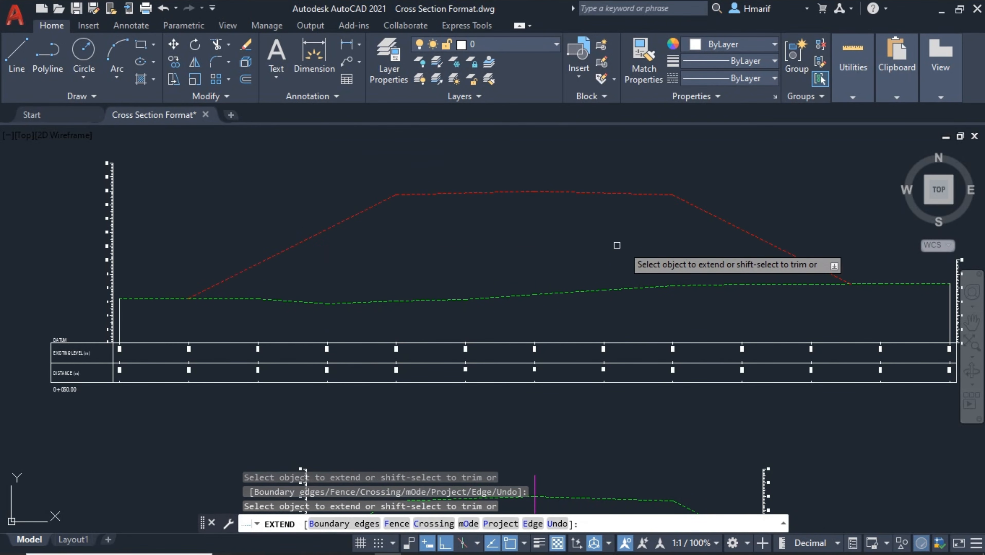
{"action": "key", "text": "Return"}
{"action": "scroll", "coordinate": [464, 262], "scroll_direction": "down", "scroll_amount": 3}
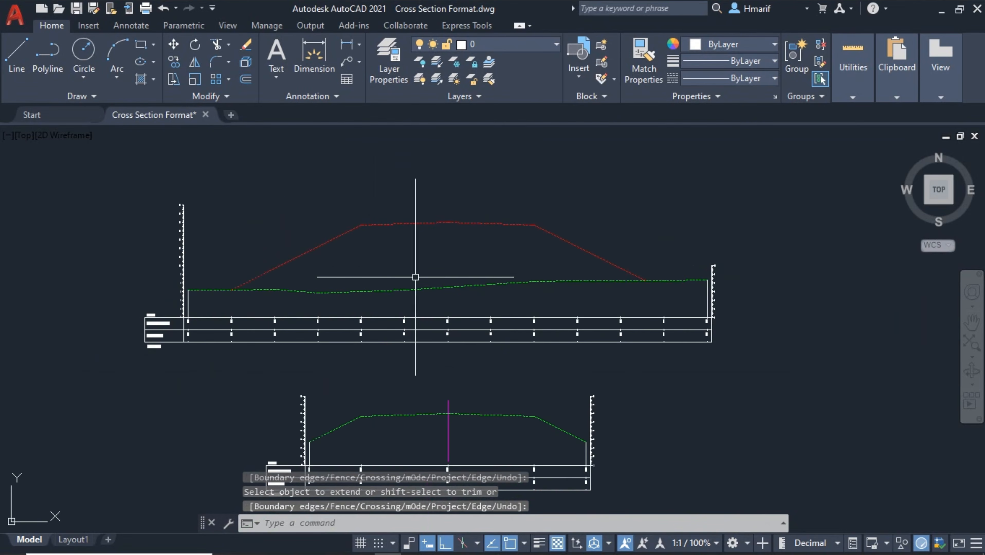
Examine the combined section, and inspect the level and distance rows of the proposed section's table
{"action": "middle_click_drag", "start_coordinate": [415, 276], "coordinate": [443, 264]}
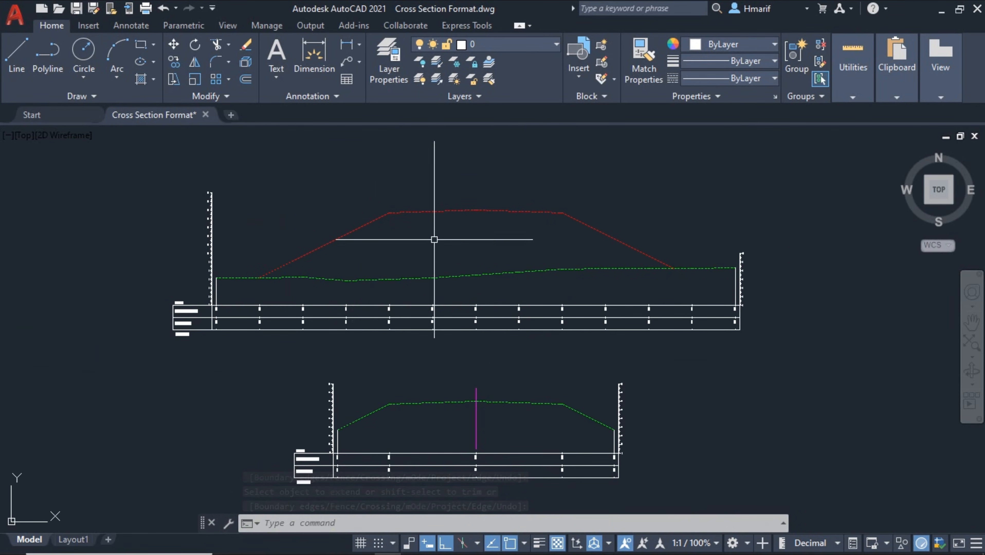
{"action": "scroll", "coordinate": [483, 259], "scroll_direction": "down", "scroll_amount": 1}
{"action": "scroll", "coordinate": [475, 369], "scroll_direction": "up", "scroll_amount": 3}
{"action": "middle_click_drag", "start_coordinate": [504, 371], "coordinate": [589, 308]}
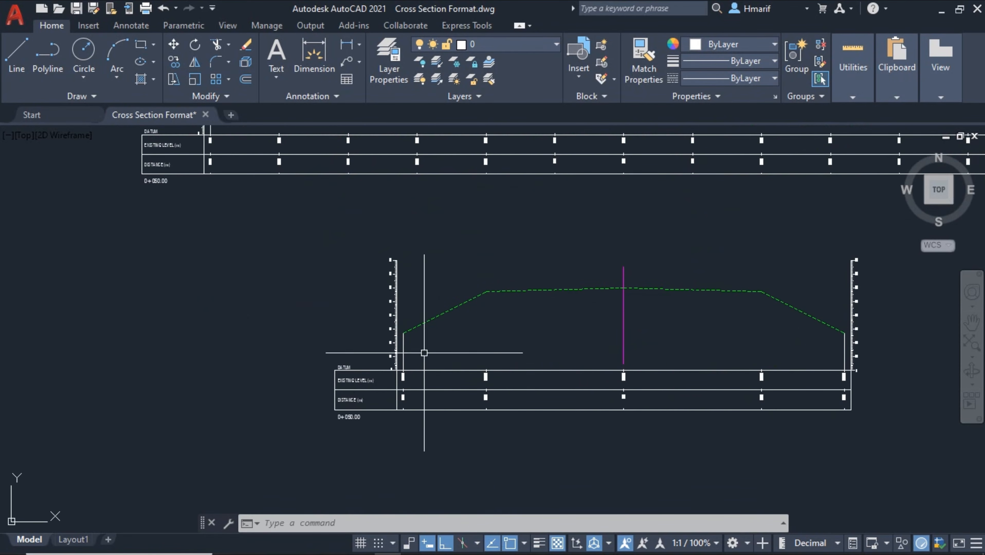
{"action": "middle_click_drag", "start_coordinate": [613, 244], "coordinate": [584, 265]}
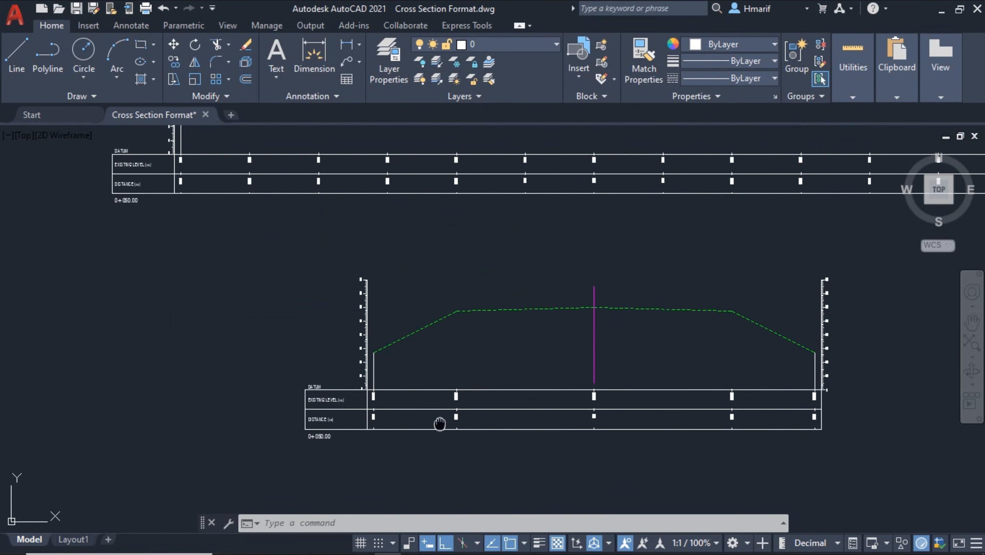
{"action": "middle_click_drag", "start_coordinate": [440, 424], "coordinate": [502, 357]}
{"action": "scroll", "coordinate": [337, 383], "scroll_direction": "up", "scroll_amount": 3}
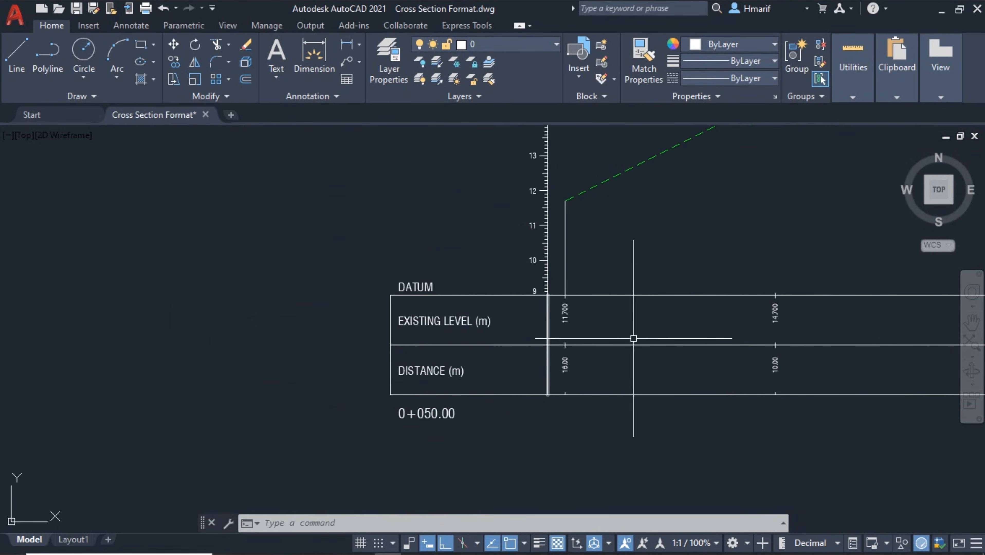
{"action": "middle_click_drag", "start_coordinate": [633, 338], "coordinate": [267, 323]}
{"action": "scroll", "coordinate": [268, 325], "scroll_direction": "down", "scroll_amount": 2}
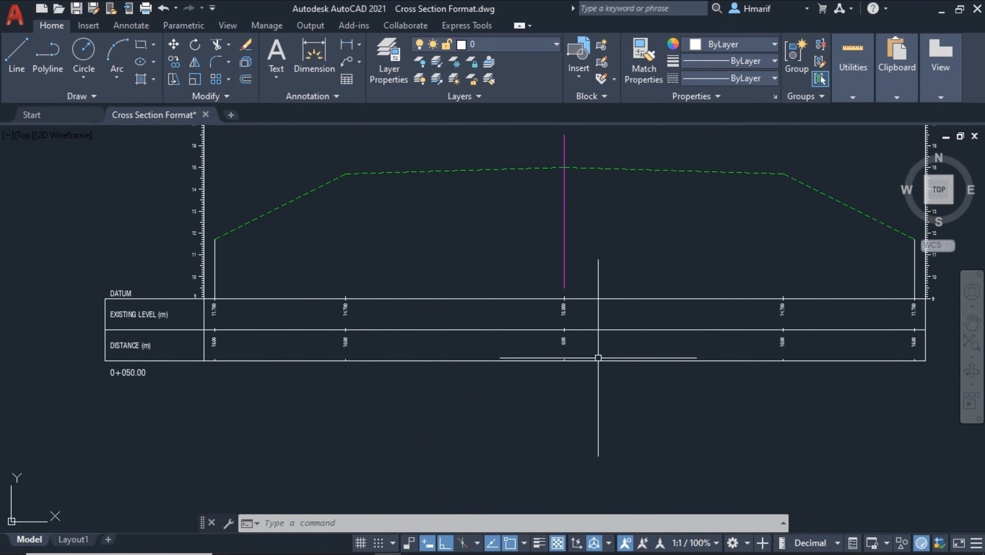
Select all level and distance values of the proposed section's table, together with their ticks and the divider line between the rows
{"action": "scroll", "coordinate": [917, 308], "scroll_direction": "up", "scroll_amount": 4}
{"action": "left_click", "coordinate": [919, 309]}
{"action": "scroll", "coordinate": [447, 334], "scroll_direction": "down", "scroll_amount": 2}
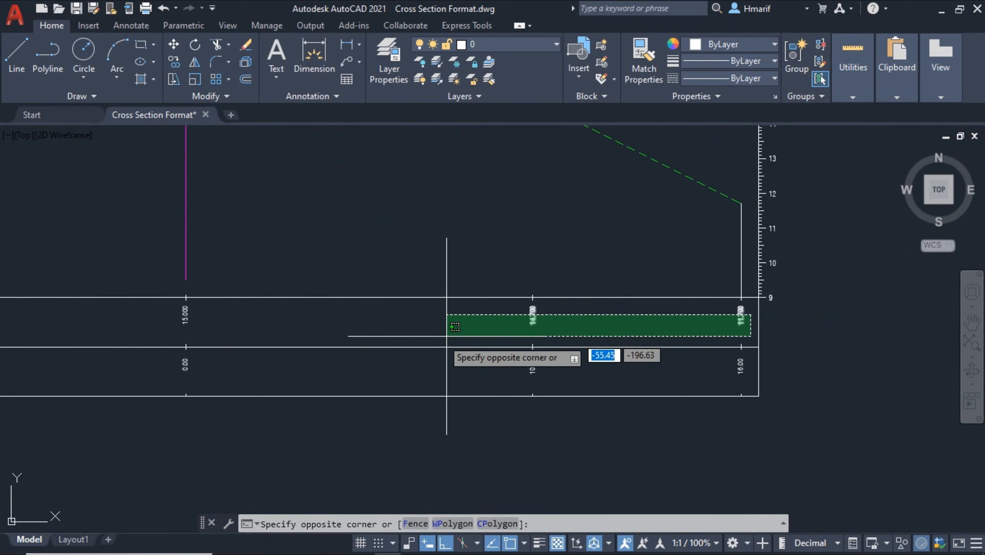
{"action": "middle_click_drag", "start_coordinate": [183, 330], "coordinate": [386, 331]}
{"action": "left_click", "coordinate": [27, 344]}
{"action": "scroll", "coordinate": [43, 374], "scroll_direction": "down", "scroll_amount": 2}
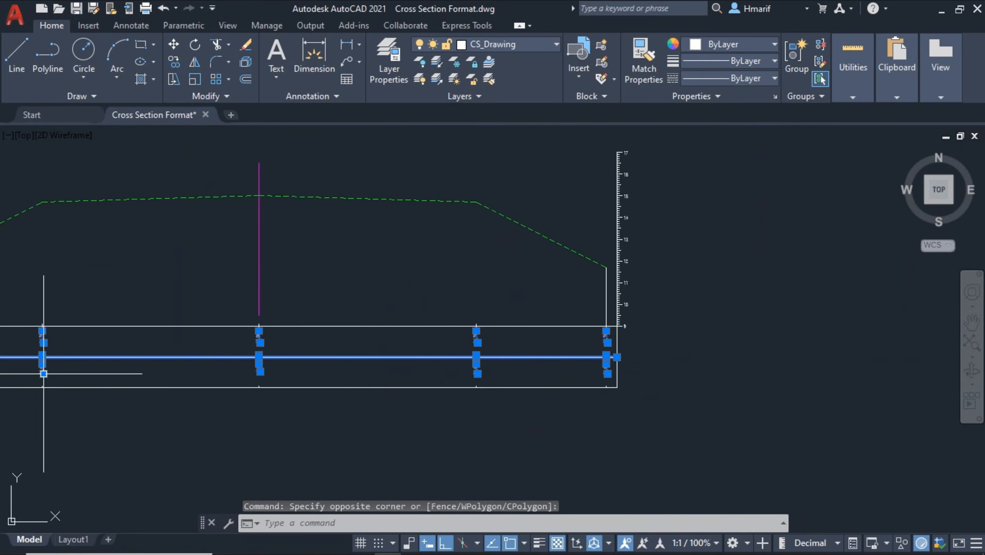
{"action": "scroll", "coordinate": [367, 345], "scroll_direction": "down", "scroll_amount": 2}
{"action": "scroll", "coordinate": [325, 321], "scroll_direction": "up", "scroll_amount": 4}
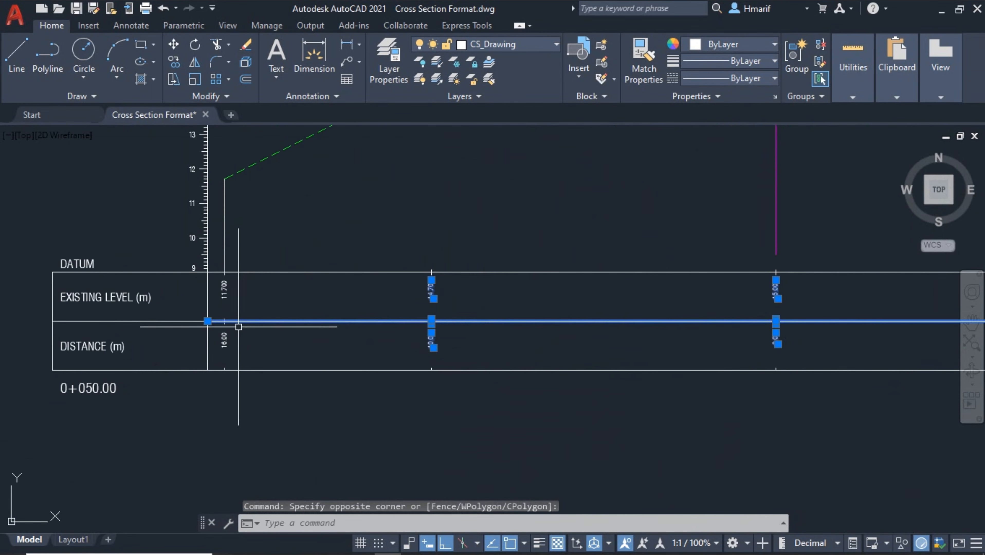
{"action": "left_click", "coordinate": [243, 287]}
{"action": "left_click", "coordinate": [229, 345]}
{"action": "scroll", "coordinate": [334, 328], "scroll_direction": "down", "scroll_amount": 2}
{"action": "middle_click_drag", "start_coordinate": [422, 363], "coordinate": [417, 431]}
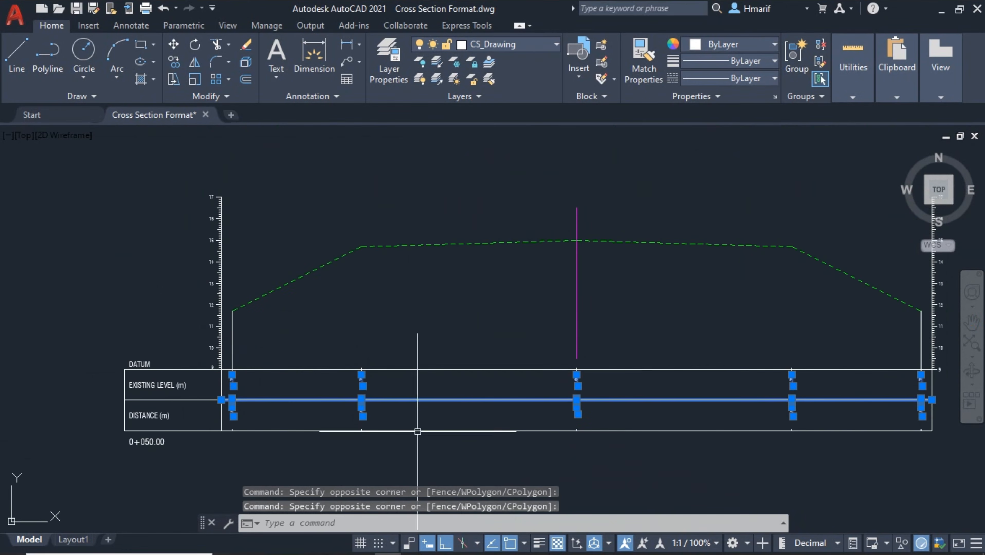
Begin copying the selected rows with Midpoint snapping enabled, using the centre tick's midpoint on the proposed table's upper border as base point
{"action": "scroll", "coordinate": [675, 345], "scroll_direction": "down", "scroll_amount": 2}
{"action": "middle_click_drag", "start_coordinate": [675, 345], "coordinate": [640, 341]}
{"action": "scroll", "coordinate": [586, 362], "scroll_direction": "up", "scroll_amount": 5}
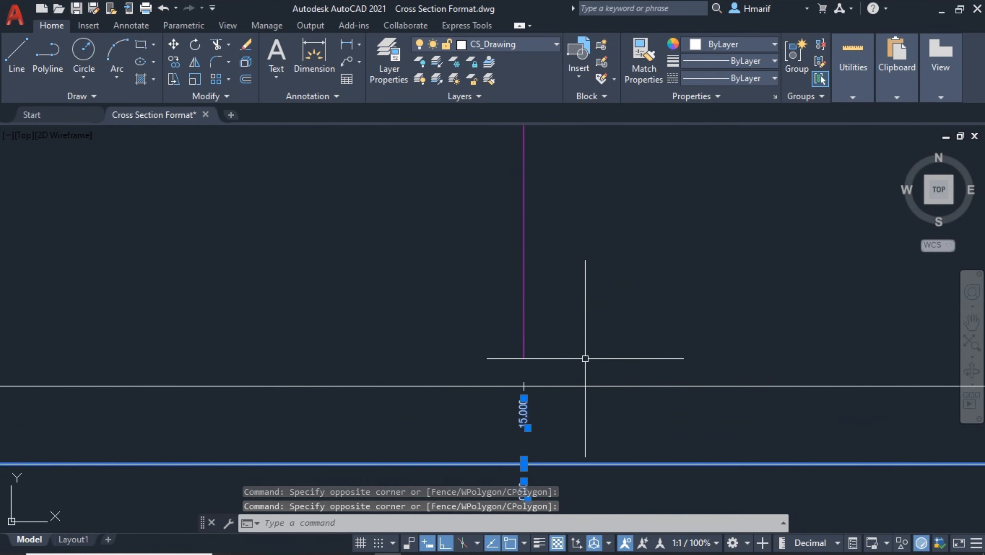
{"action": "type", "text": "co"}
{"action": "key", "text": "Return"}
{"action": "scroll", "coordinate": [519, 398], "scroll_direction": "up", "scroll_amount": 4}
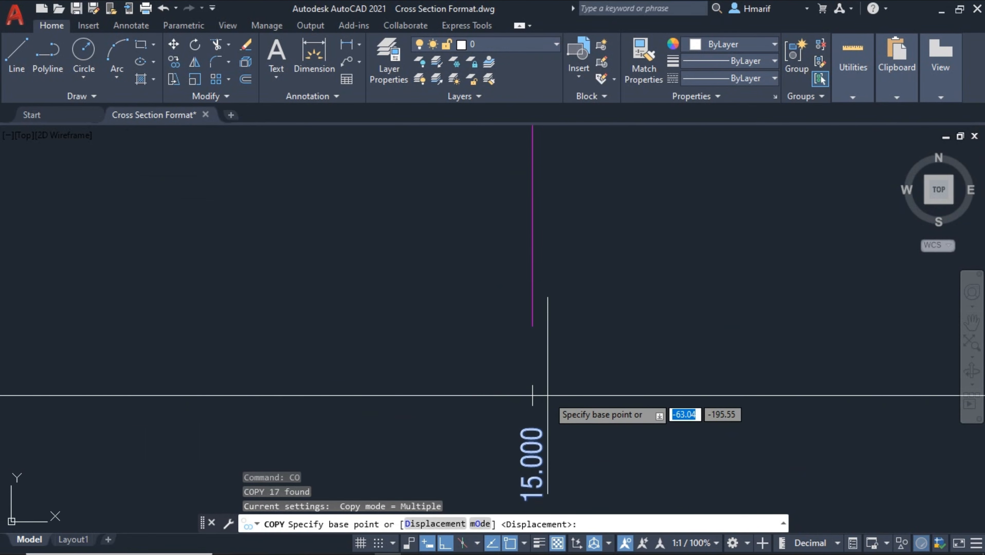
{"action": "scroll", "coordinate": [532, 396], "scroll_direction": "up", "scroll_amount": 3}
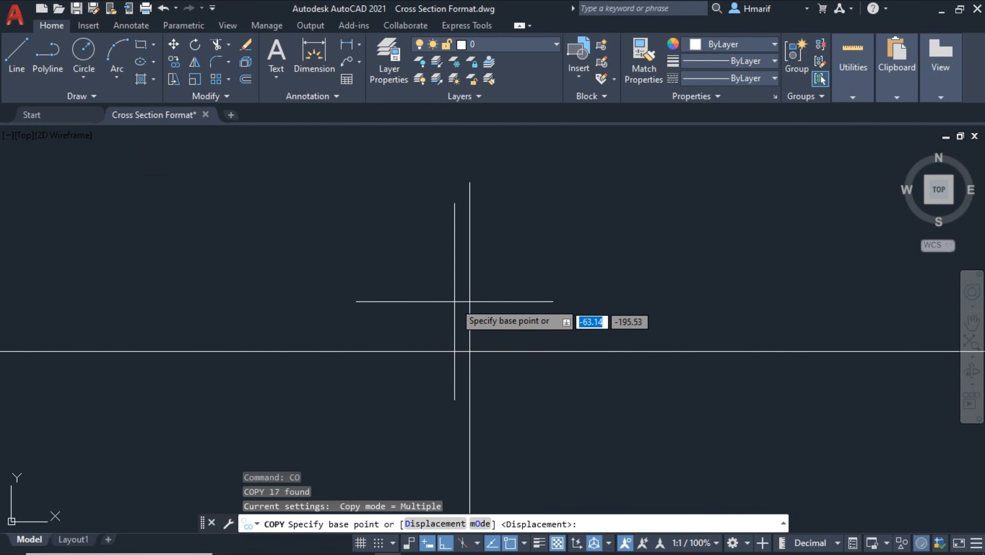
{"action": "scroll", "coordinate": [473, 217], "scroll_direction": "down", "scroll_amount": 2}
{"action": "scroll", "coordinate": [479, 312], "scroll_direction": "up", "scroll_amount": 2}
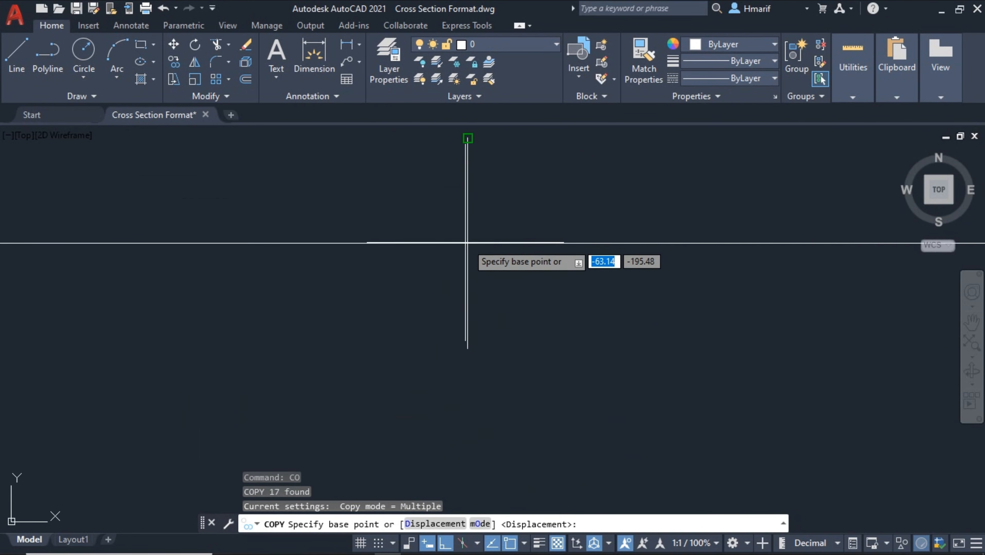
{"action": "left_click", "coordinate": [524, 544]}
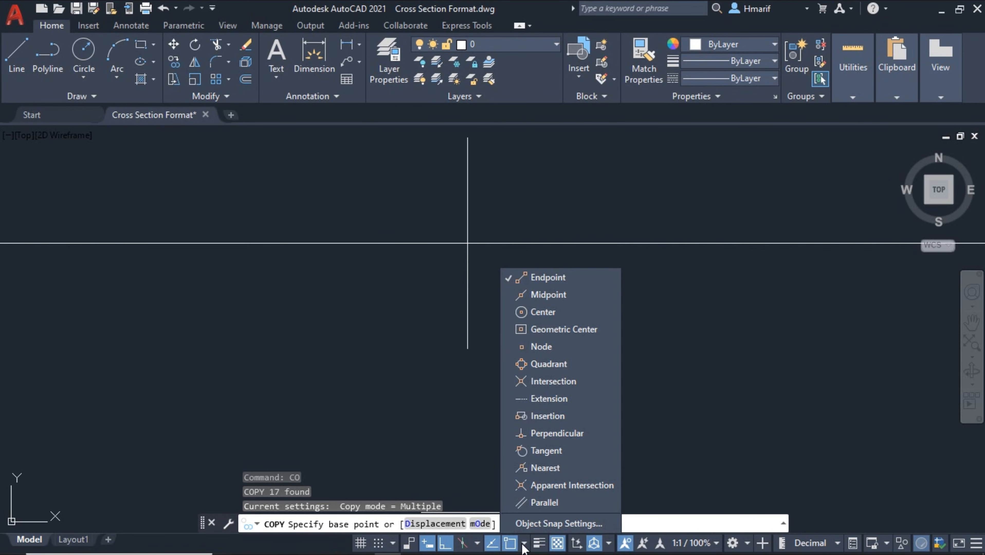
{"action": "left_click", "coordinate": [545, 526]}
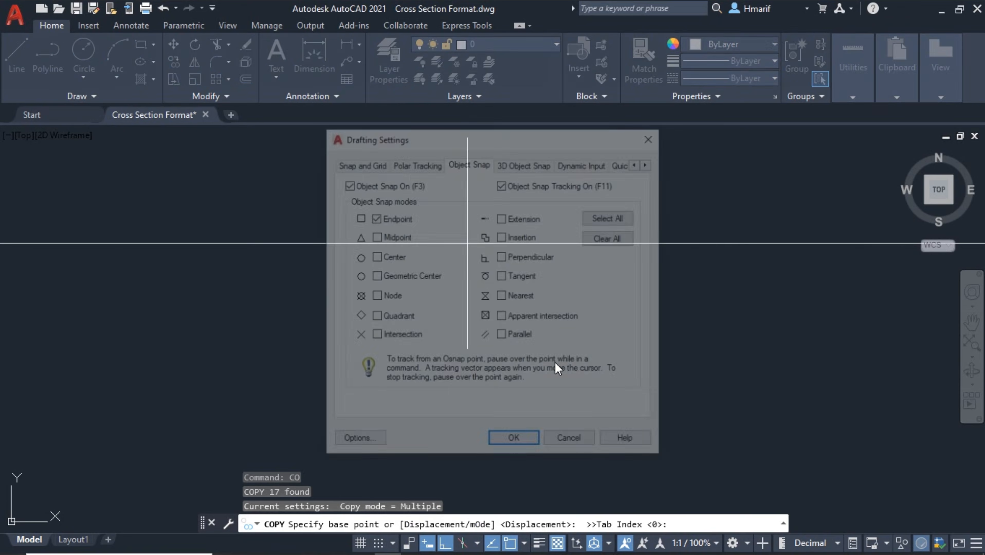
{"action": "left_click", "coordinate": [515, 443]}
{"action": "left_click", "coordinate": [467, 243]}
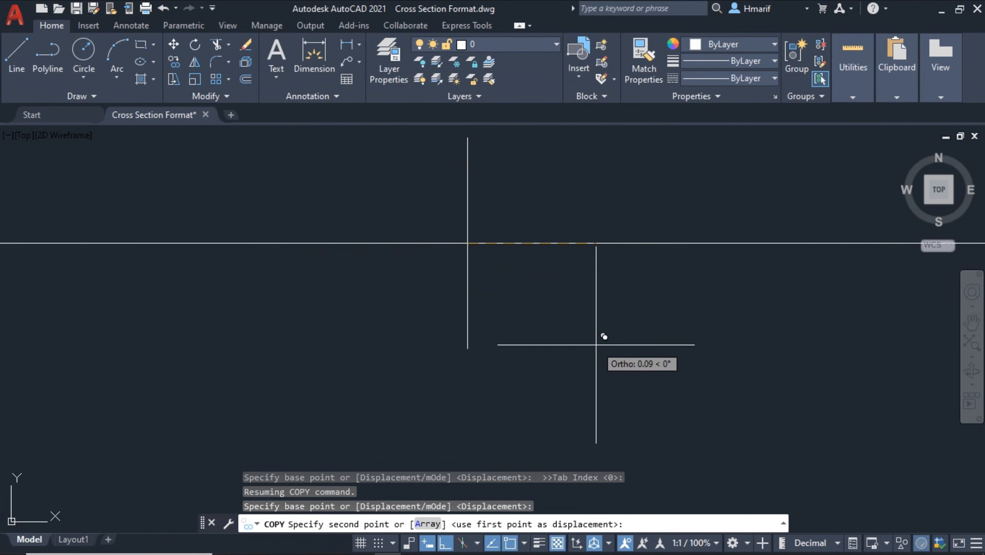
Place the copied level and distance rows directly below the existing section's table, at the midpoint of the 0.00 tick on its lower border
{"action": "scroll", "coordinate": [596, 338], "scroll_direction": "down", "scroll_amount": 8}
{"action": "scroll", "coordinate": [610, 264], "scroll_direction": "up", "scroll_amount": 2}
{"action": "middle_click_drag", "start_coordinate": [630, 197], "coordinate": [614, 261]}
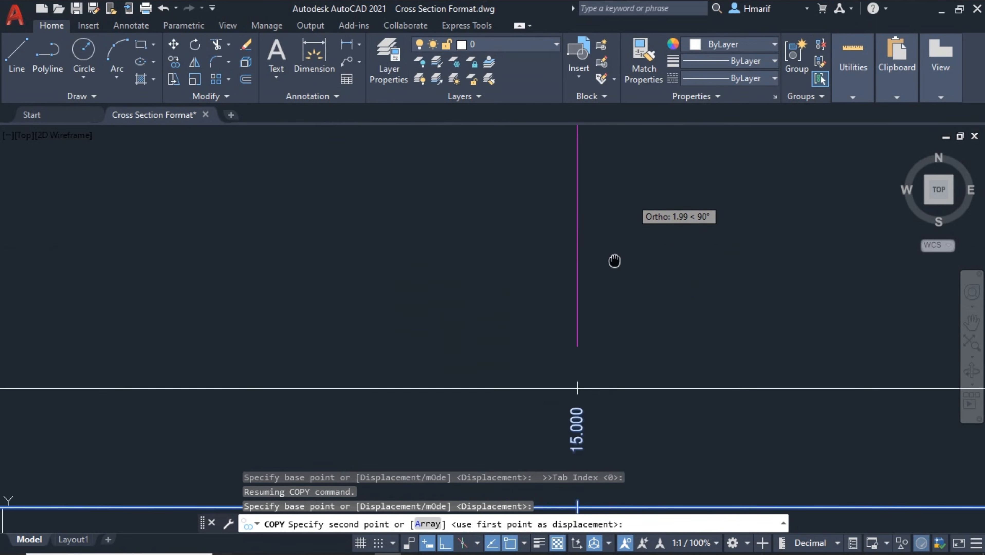
{"action": "scroll", "coordinate": [614, 261], "scroll_direction": "down", "scroll_amount": 5}
{"action": "scroll", "coordinate": [567, 233], "scroll_direction": "up", "scroll_amount": 6}
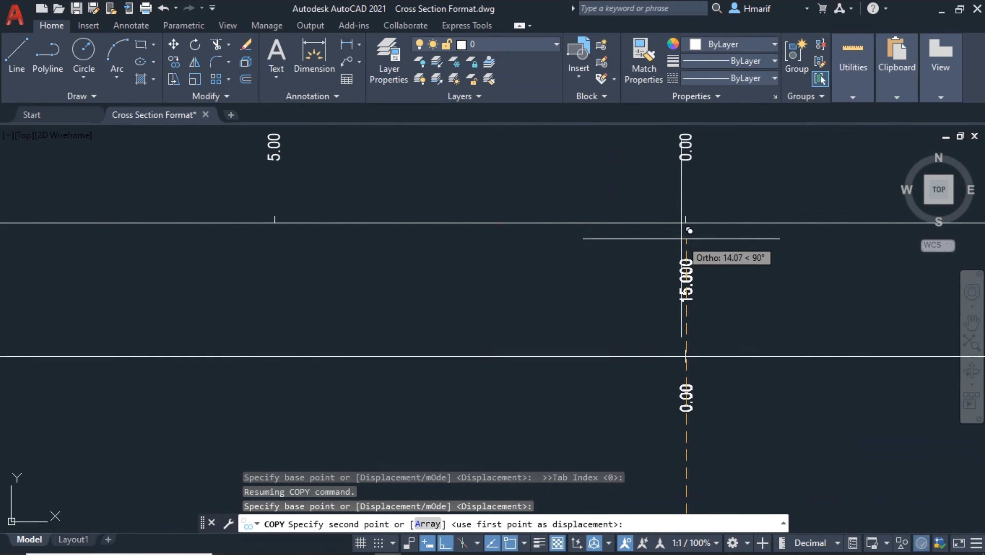
{"action": "scroll", "coordinate": [689, 230], "scroll_direction": "up", "scroll_amount": 3}
{"action": "left_click", "coordinate": [694, 205]}
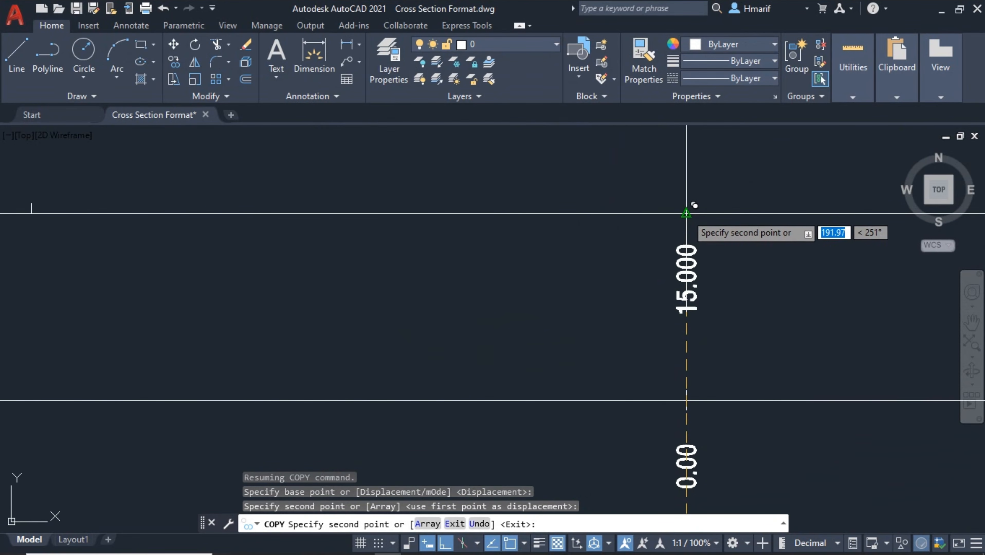
{"action": "scroll", "coordinate": [621, 253], "scroll_direction": "down", "scroll_amount": 4}
{"action": "key", "text": "Escape"}
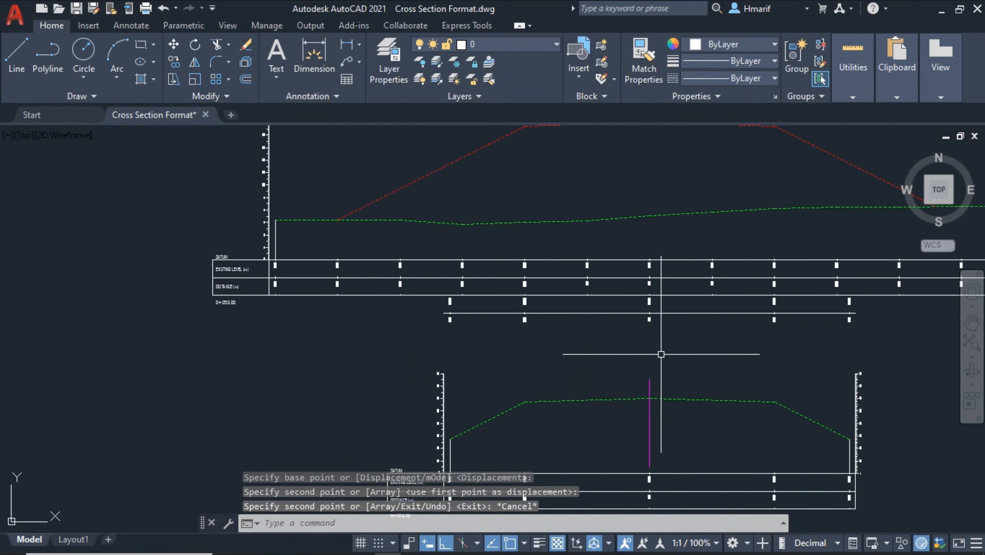
Delete the separate proposed section's profile, scales and table values, keeping its row labels
{"action": "scroll", "coordinate": [450, 315], "scroll_direction": "down", "scroll_amount": 2}
{"action": "scroll", "coordinate": [450, 311], "scroll_direction": "up", "scroll_amount": 3}
{"action": "scroll", "coordinate": [523, 345], "scroll_direction": "down", "scroll_amount": 5}
{"action": "scroll", "coordinate": [461, 336], "scroll_direction": "up", "scroll_amount": 5}
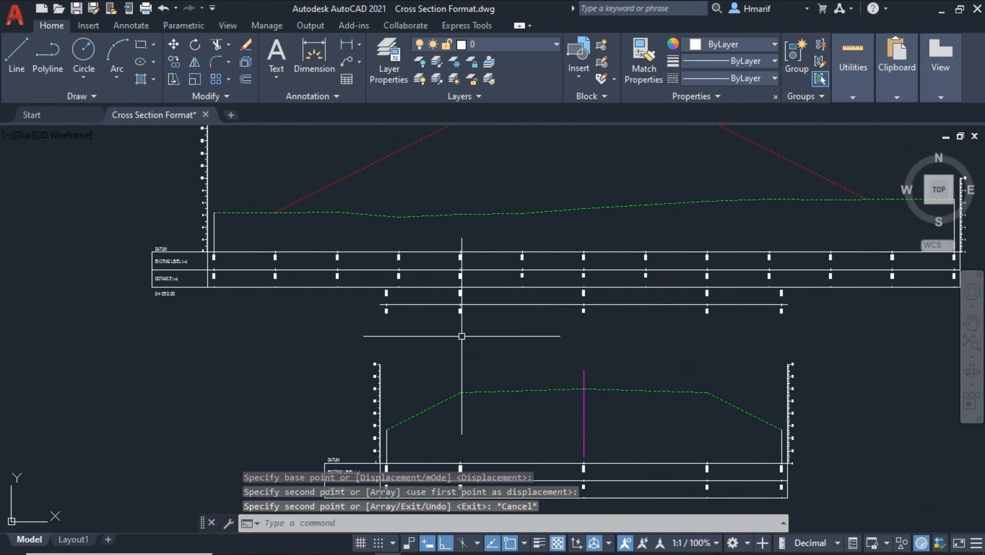
{"action": "scroll", "coordinate": [461, 336], "scroll_direction": "down", "scroll_amount": 4}
{"action": "left_click", "coordinate": [697, 323]}
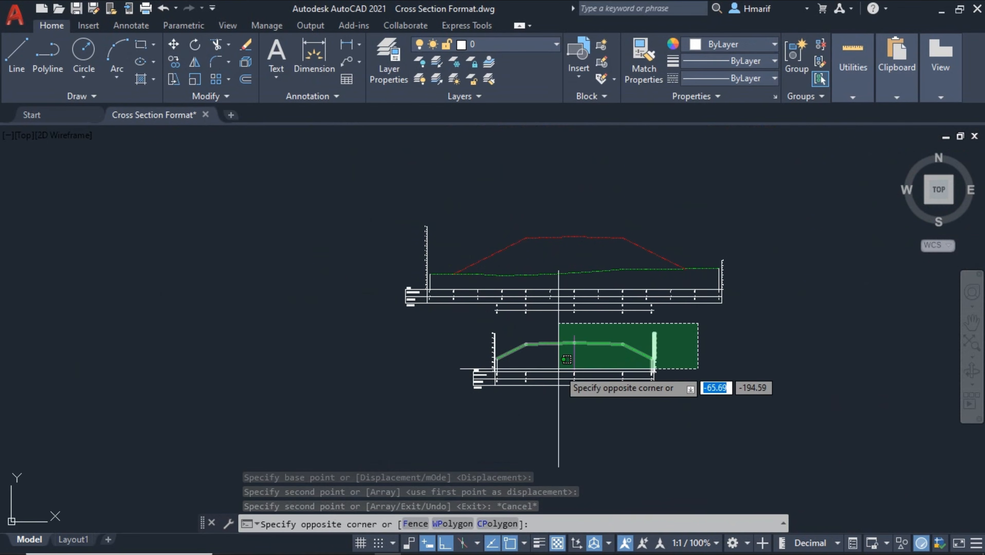
{"action": "left_click", "coordinate": [489, 398]}
{"action": "key", "text": "Delete"}
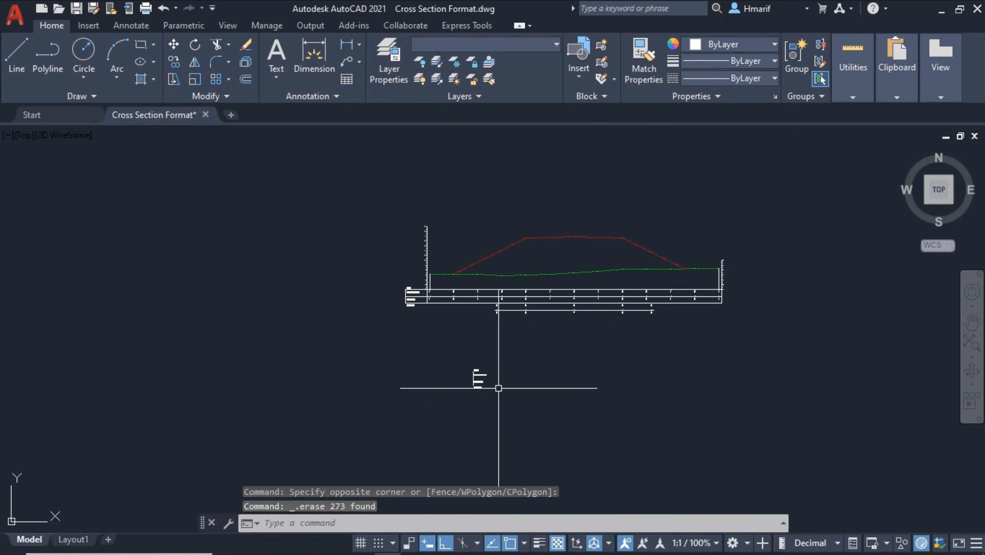
Copy the EXISTING LEVEL (m) and DISTANCE (m) labels below the existing table's lower-left corner, and delete the overlapping 0+050.00 label
{"action": "scroll", "coordinate": [498, 388], "scroll_direction": "up", "scroll_amount": 5}
{"action": "left_click", "coordinate": [599, 296]}
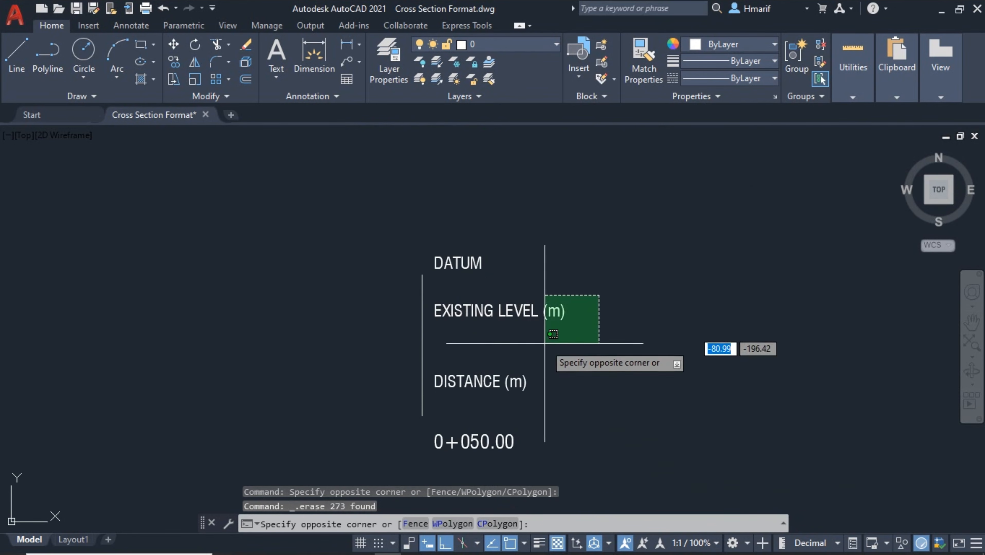
{"action": "left_click", "coordinate": [466, 390]}
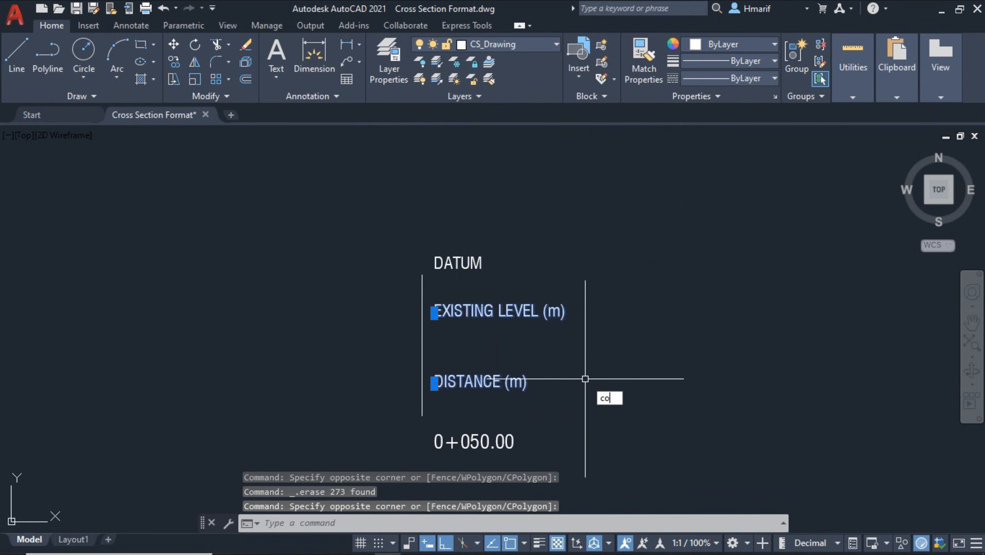
{"action": "key", "text": "Return"}
{"action": "left_click", "coordinate": [434, 311]}
{"action": "scroll", "coordinate": [358, 281], "scroll_direction": "down", "scroll_amount": 5}
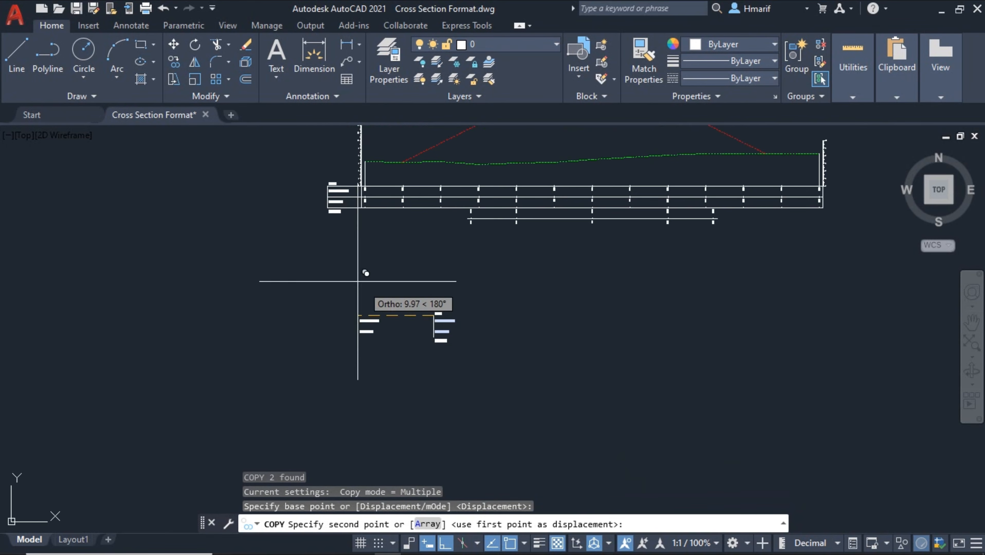
{"action": "scroll", "coordinate": [314, 216], "scroll_direction": "up", "scroll_amount": 5}
{"action": "left_click", "coordinate": [387, 158]}
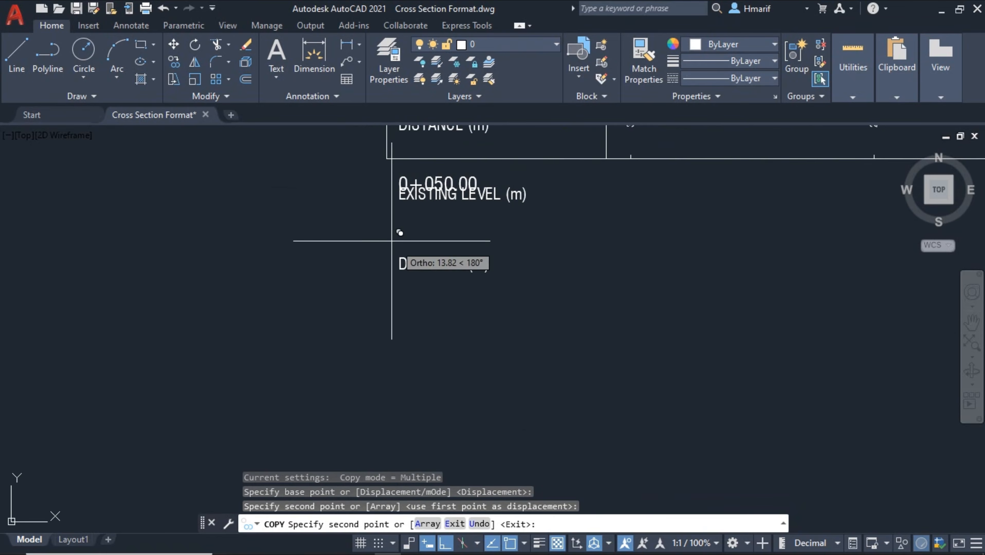
{"action": "key", "text": "Escape"}
{"action": "left_click", "coordinate": [454, 178]}
{"action": "key", "text": "Delete"}
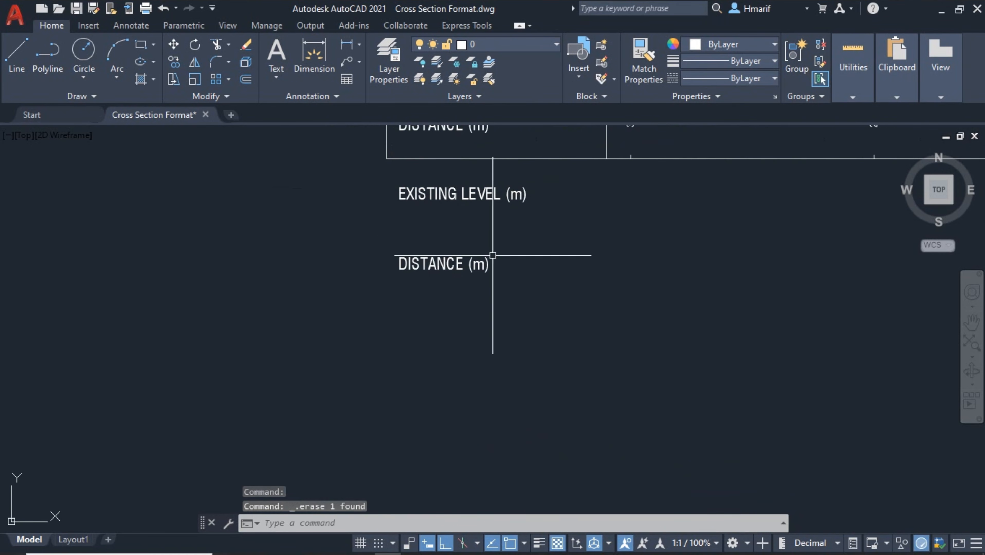
Change the copied EXISTING LEVEL (m) label below the table to Proposed LEVEL (m)
{"action": "scroll", "coordinate": [413, 277], "scroll_direction": "down", "scroll_amount": 5}
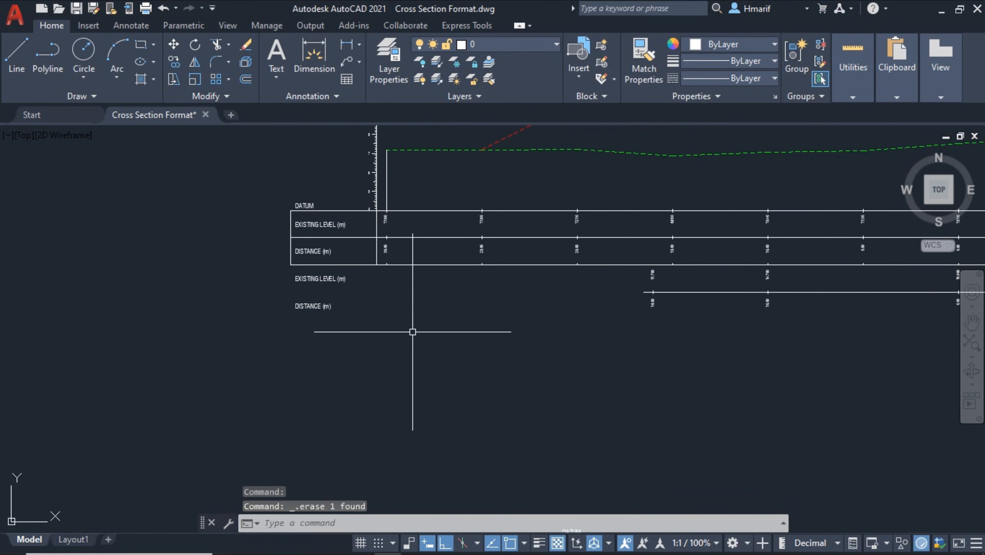
{"action": "scroll", "coordinate": [307, 234], "scroll_direction": "up", "scroll_amount": 2}
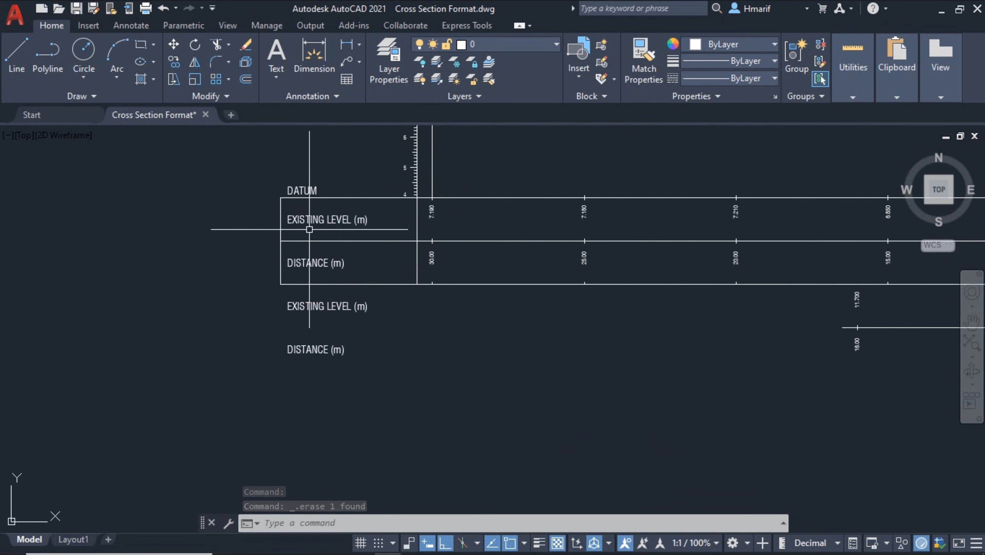
{"action": "scroll", "coordinate": [299, 244], "scroll_direction": "up", "scroll_amount": 2}
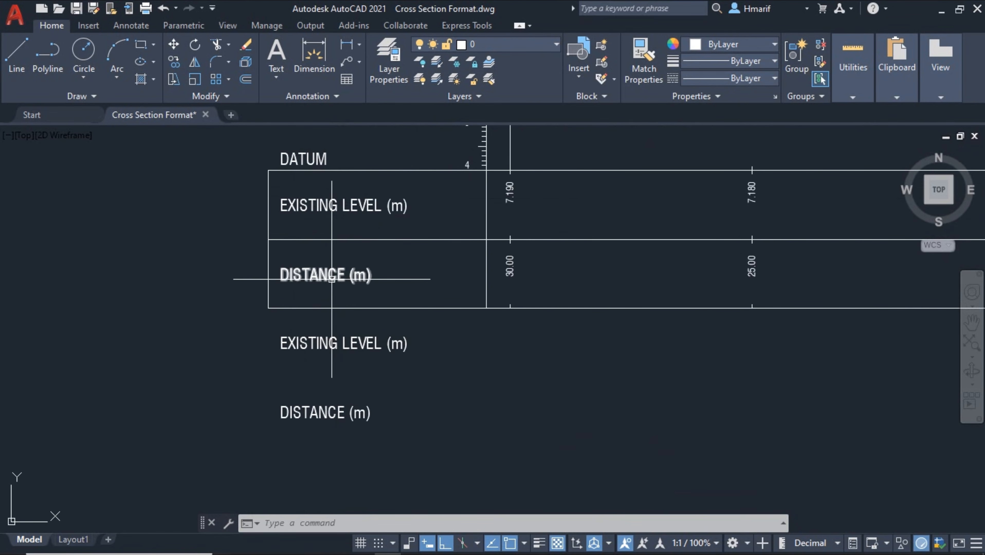
{"action": "scroll", "coordinate": [264, 351], "scroll_direction": "down", "scroll_amount": 2}
{"action": "middle_click_drag", "start_coordinate": [352, 387], "coordinate": [152, 309]}
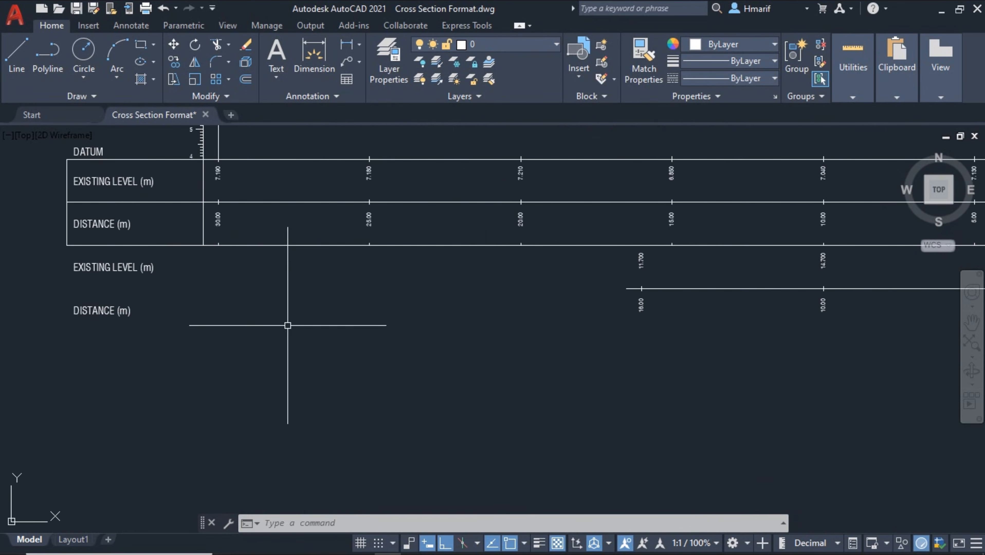
{"action": "middle_click_drag", "start_coordinate": [301, 318], "coordinate": [421, 323]}
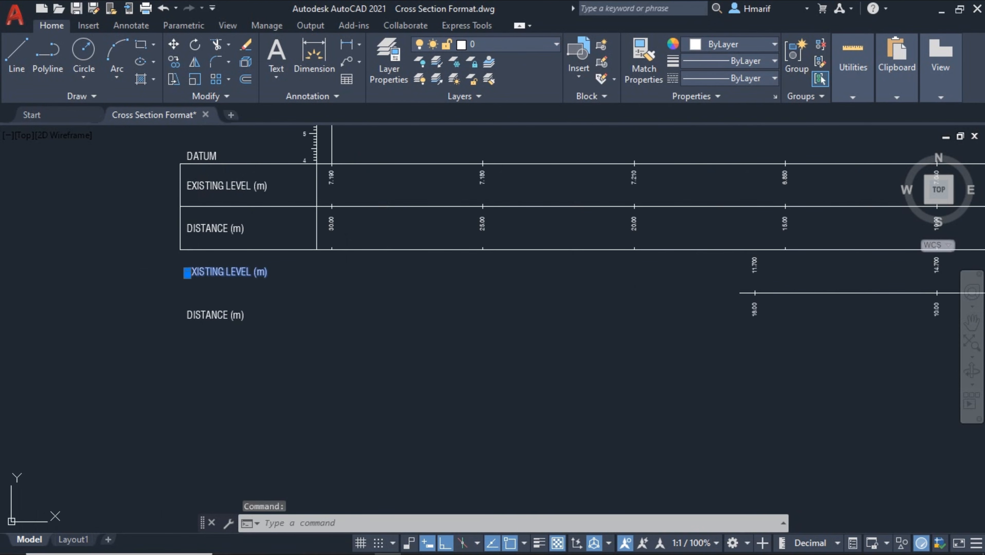
{"action": "double_click", "coordinate": [227, 272]}
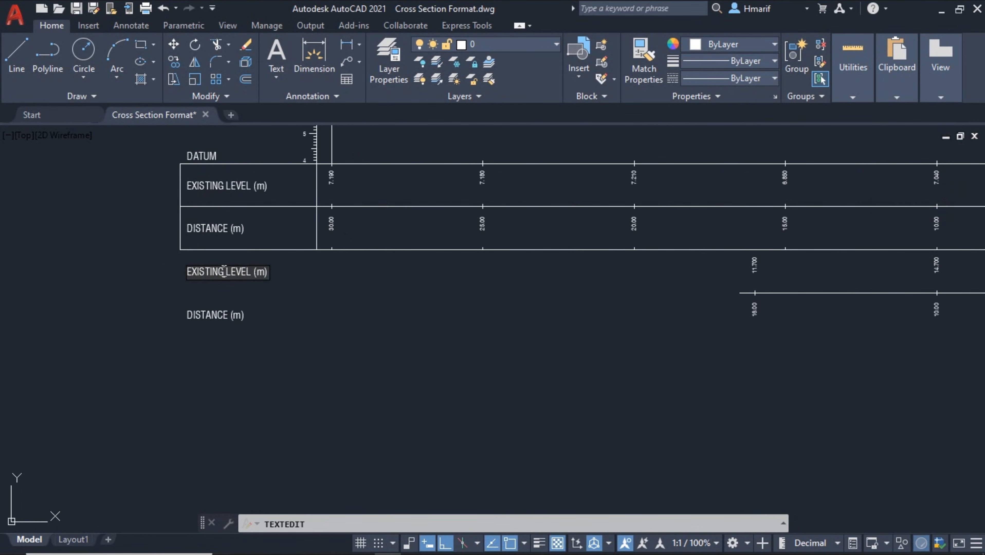
{"action": "type", "text": "Pr"}
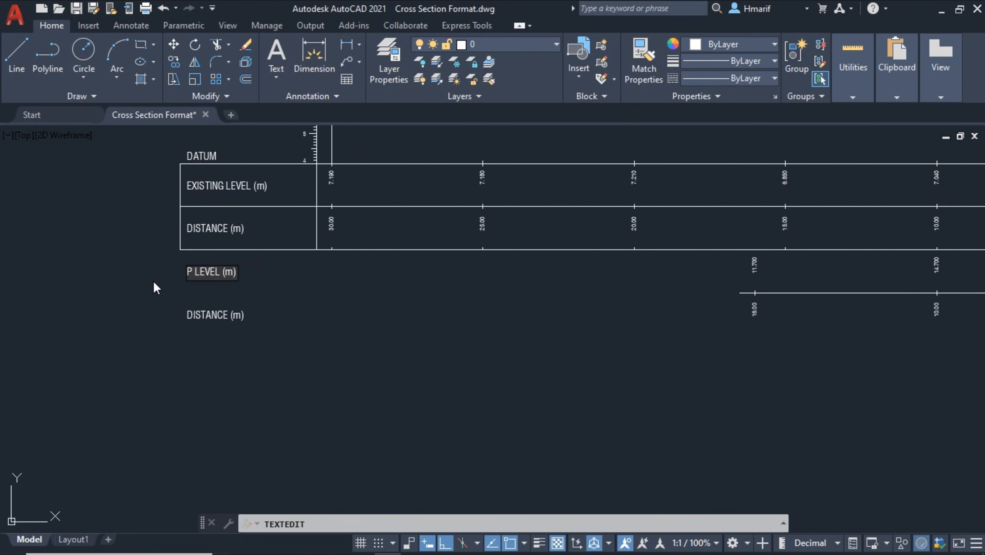
{"action": "type", "text": "oposed"}
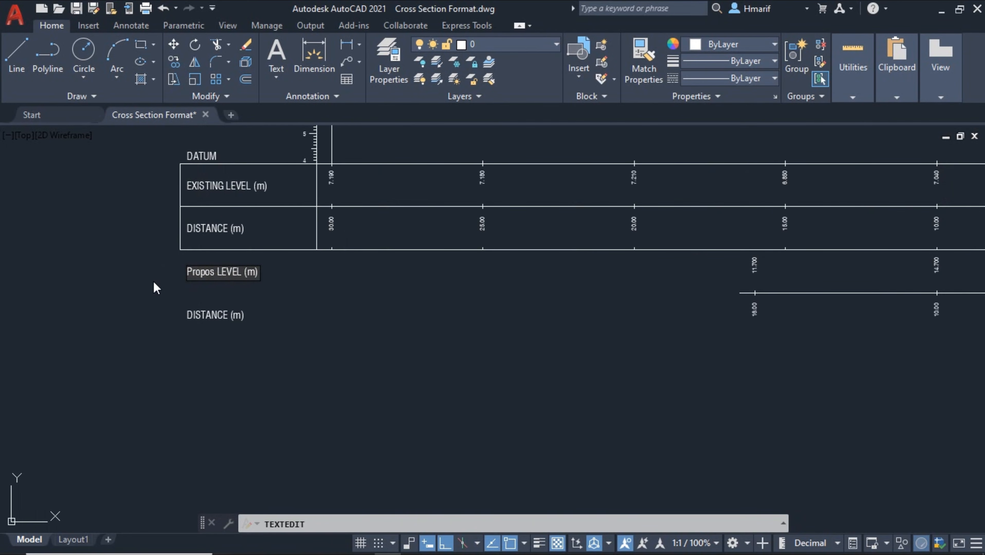
{"action": "left_click", "coordinate": [404, 363]}
{"action": "scroll", "coordinate": [297, 392], "scroll_direction": "down", "scroll_amount": 5}
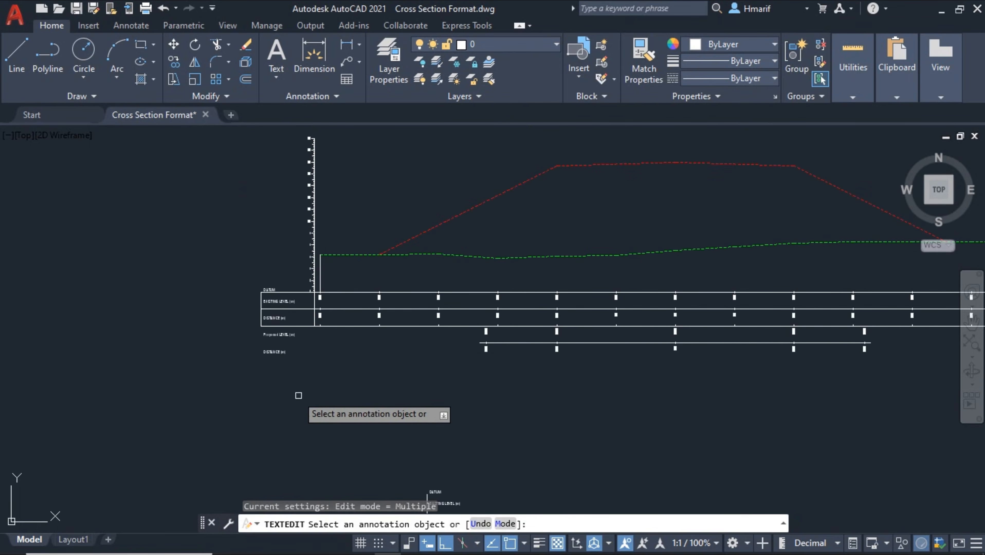
{"action": "key", "text": "Escape"}
{"action": "key", "text": "Escape"}
{"action": "middle_click_drag", "start_coordinate": [558, 260], "coordinate": [455, 284]}
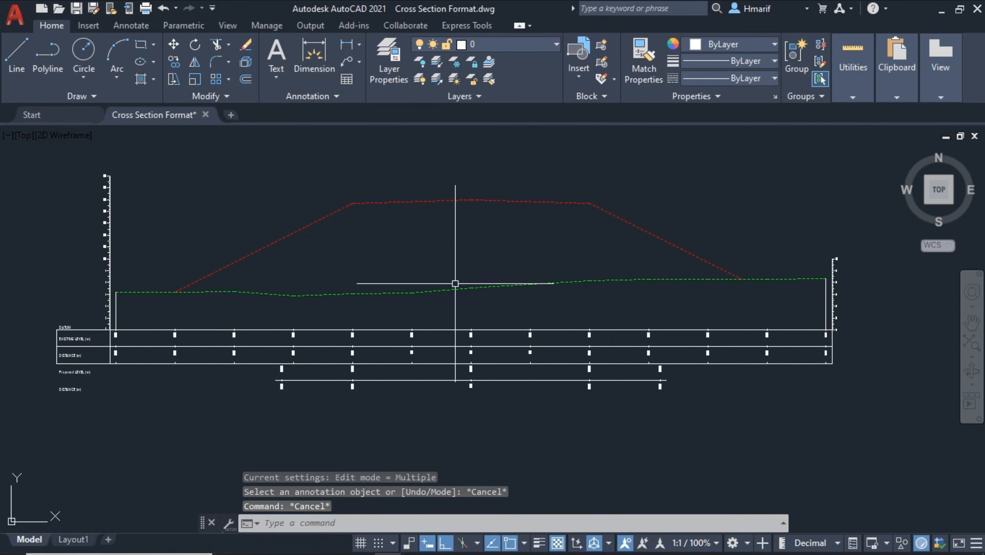
{"action": "middle_click_drag", "start_coordinate": [517, 304], "coordinate": [607, 296]}
{"action": "mouse_move", "coordinate": [546, 281]}
{"action": "middle_mouse_down"}
{"action": "mouse_move", "coordinate": [517, 277]}
{"action": "mouse_move", "coordinate": [529, 314]}
{"action": "middle_mouse_up"}
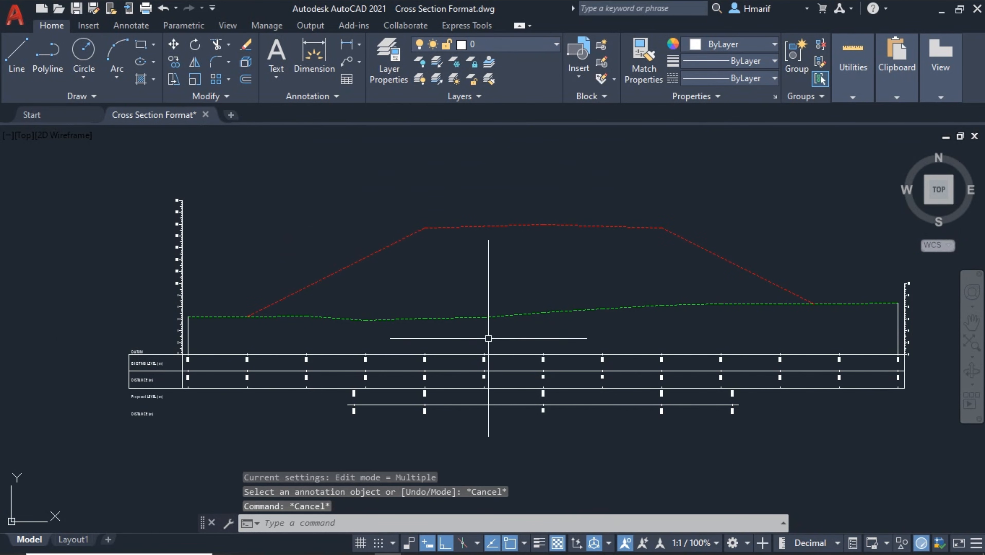